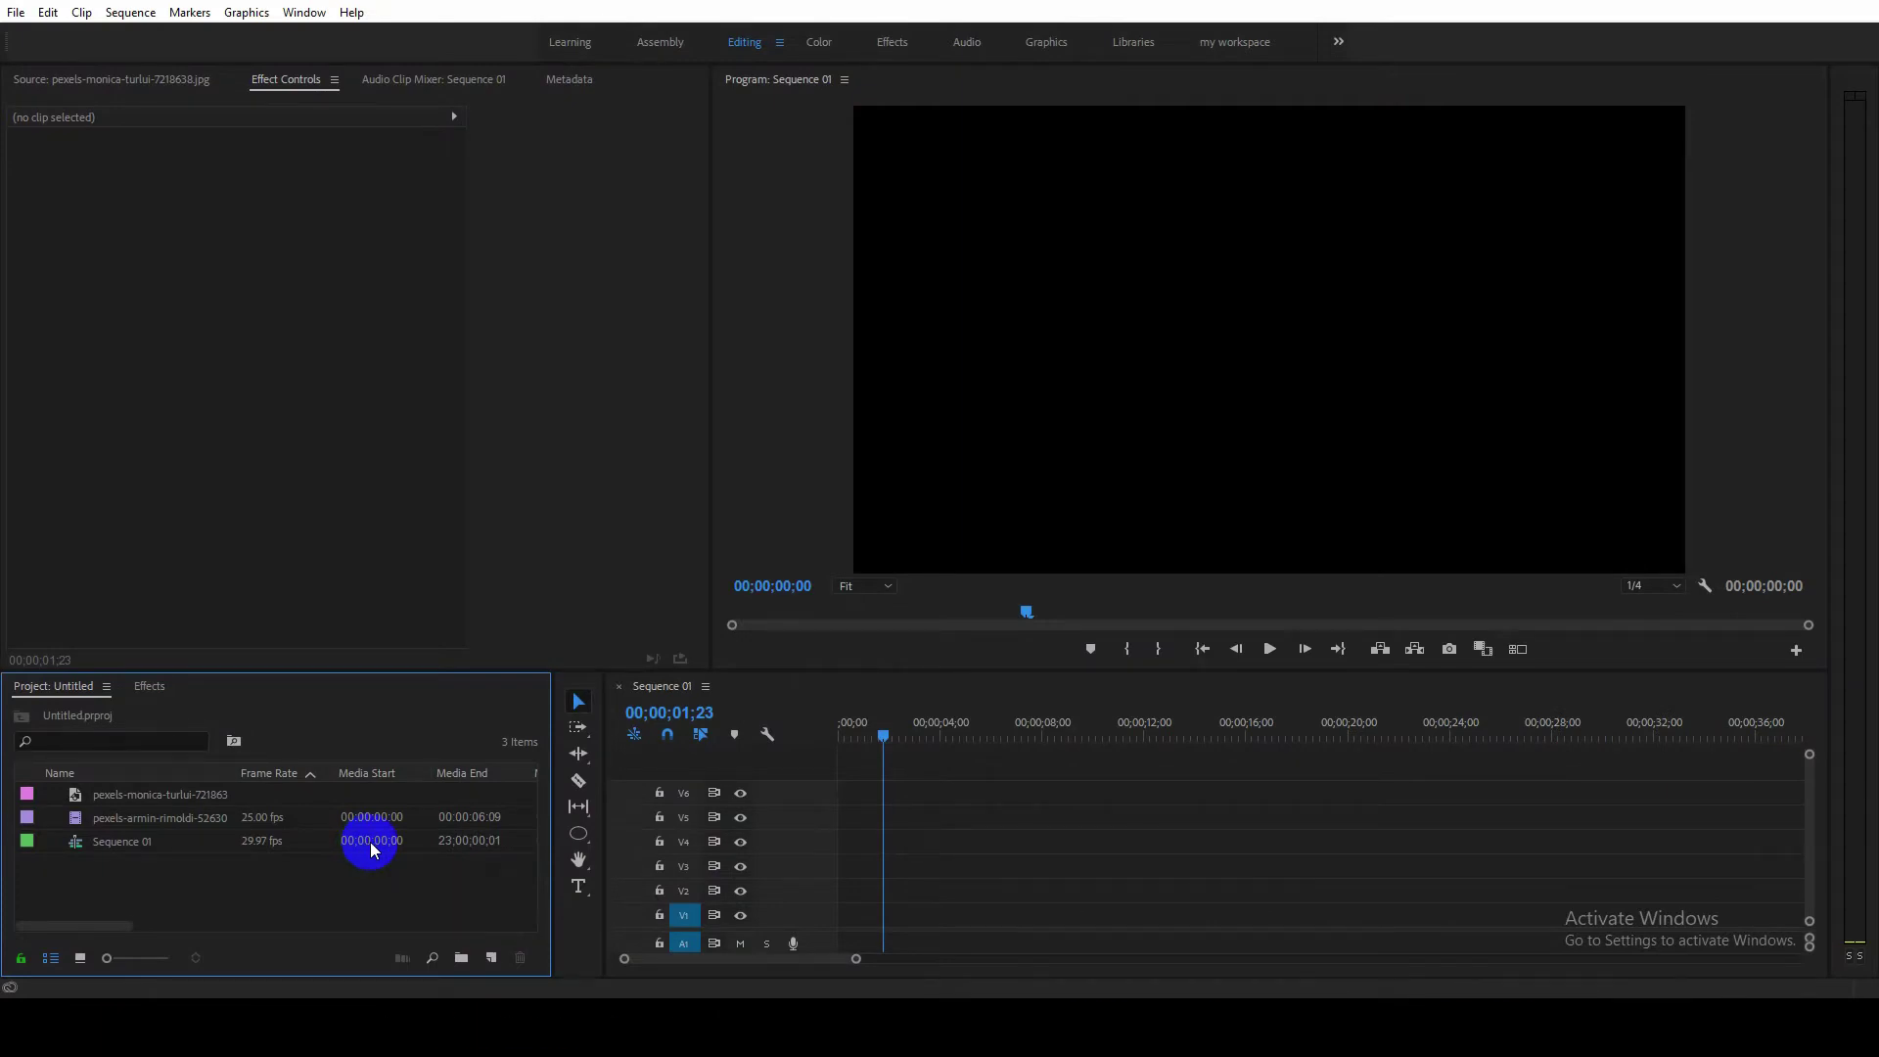
Preview the soup photo, then the 00:00:06:10 swimming-pool video, in the Source Monitor.
left_click(127, 795)
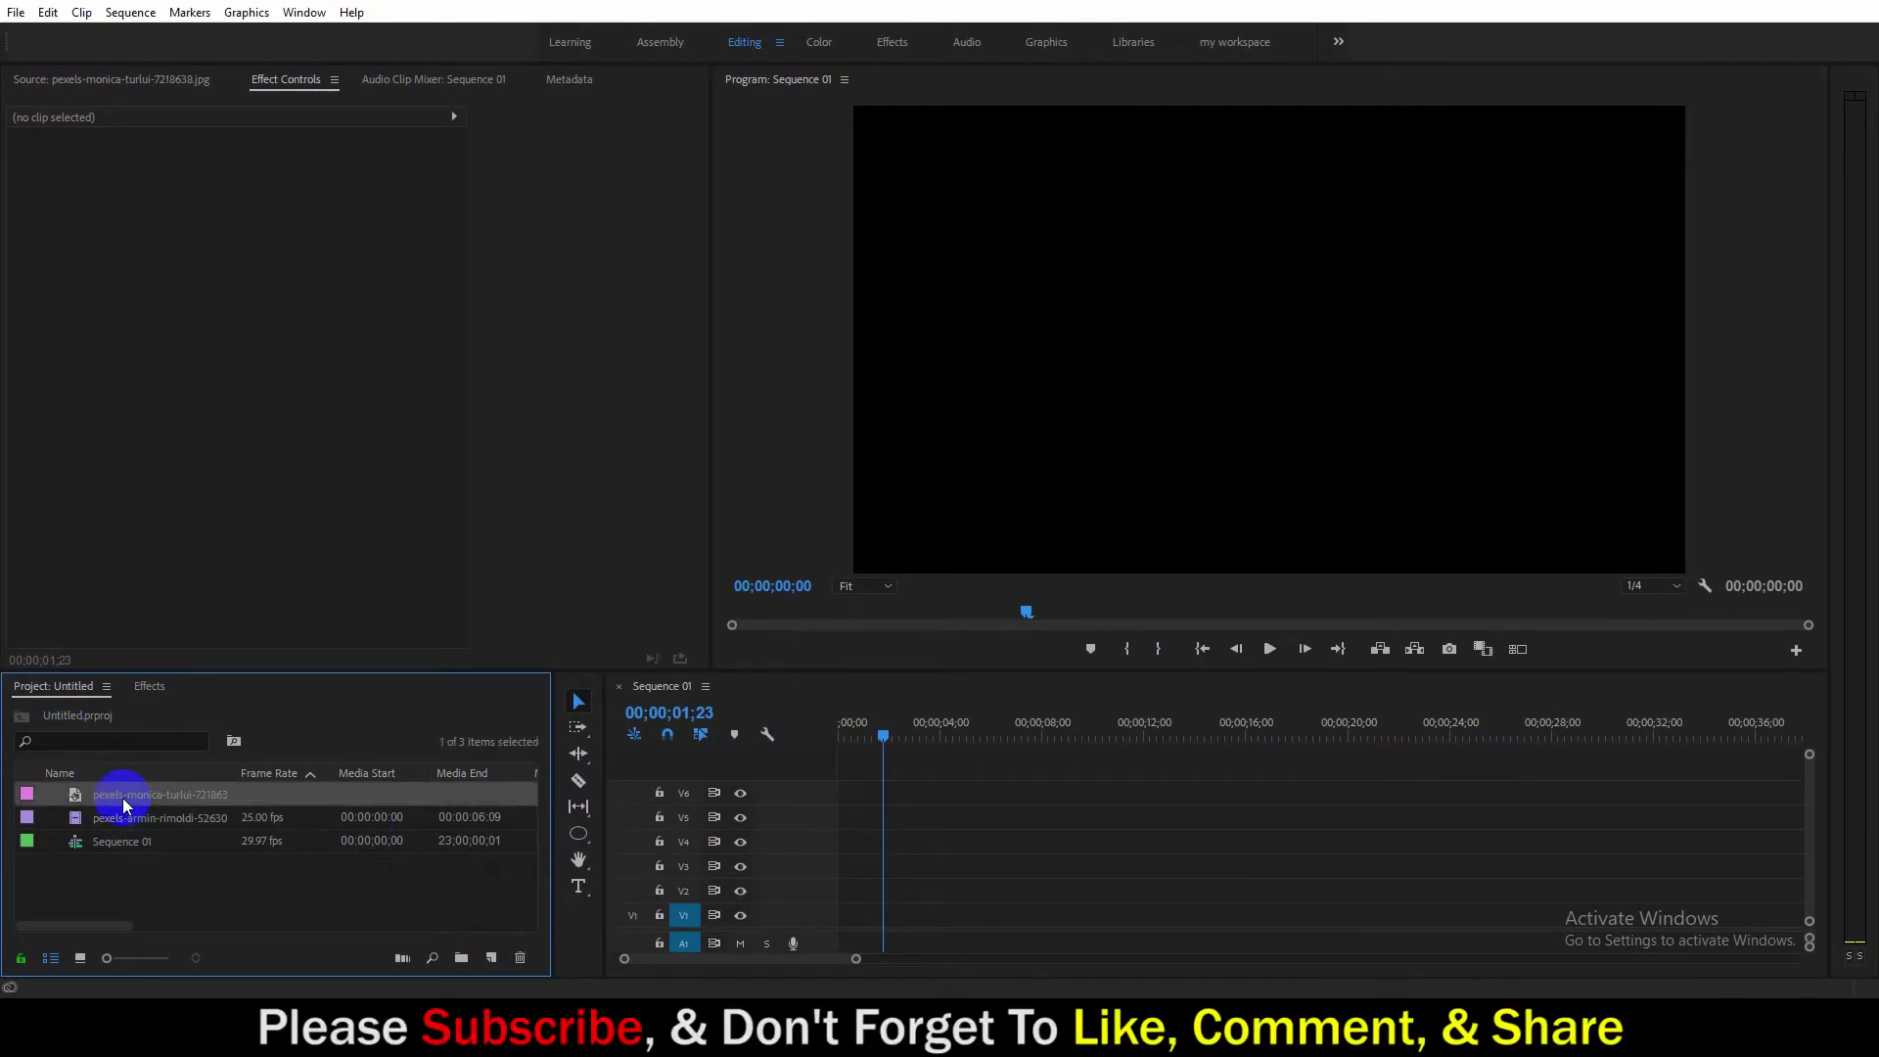
double_click(79, 800)
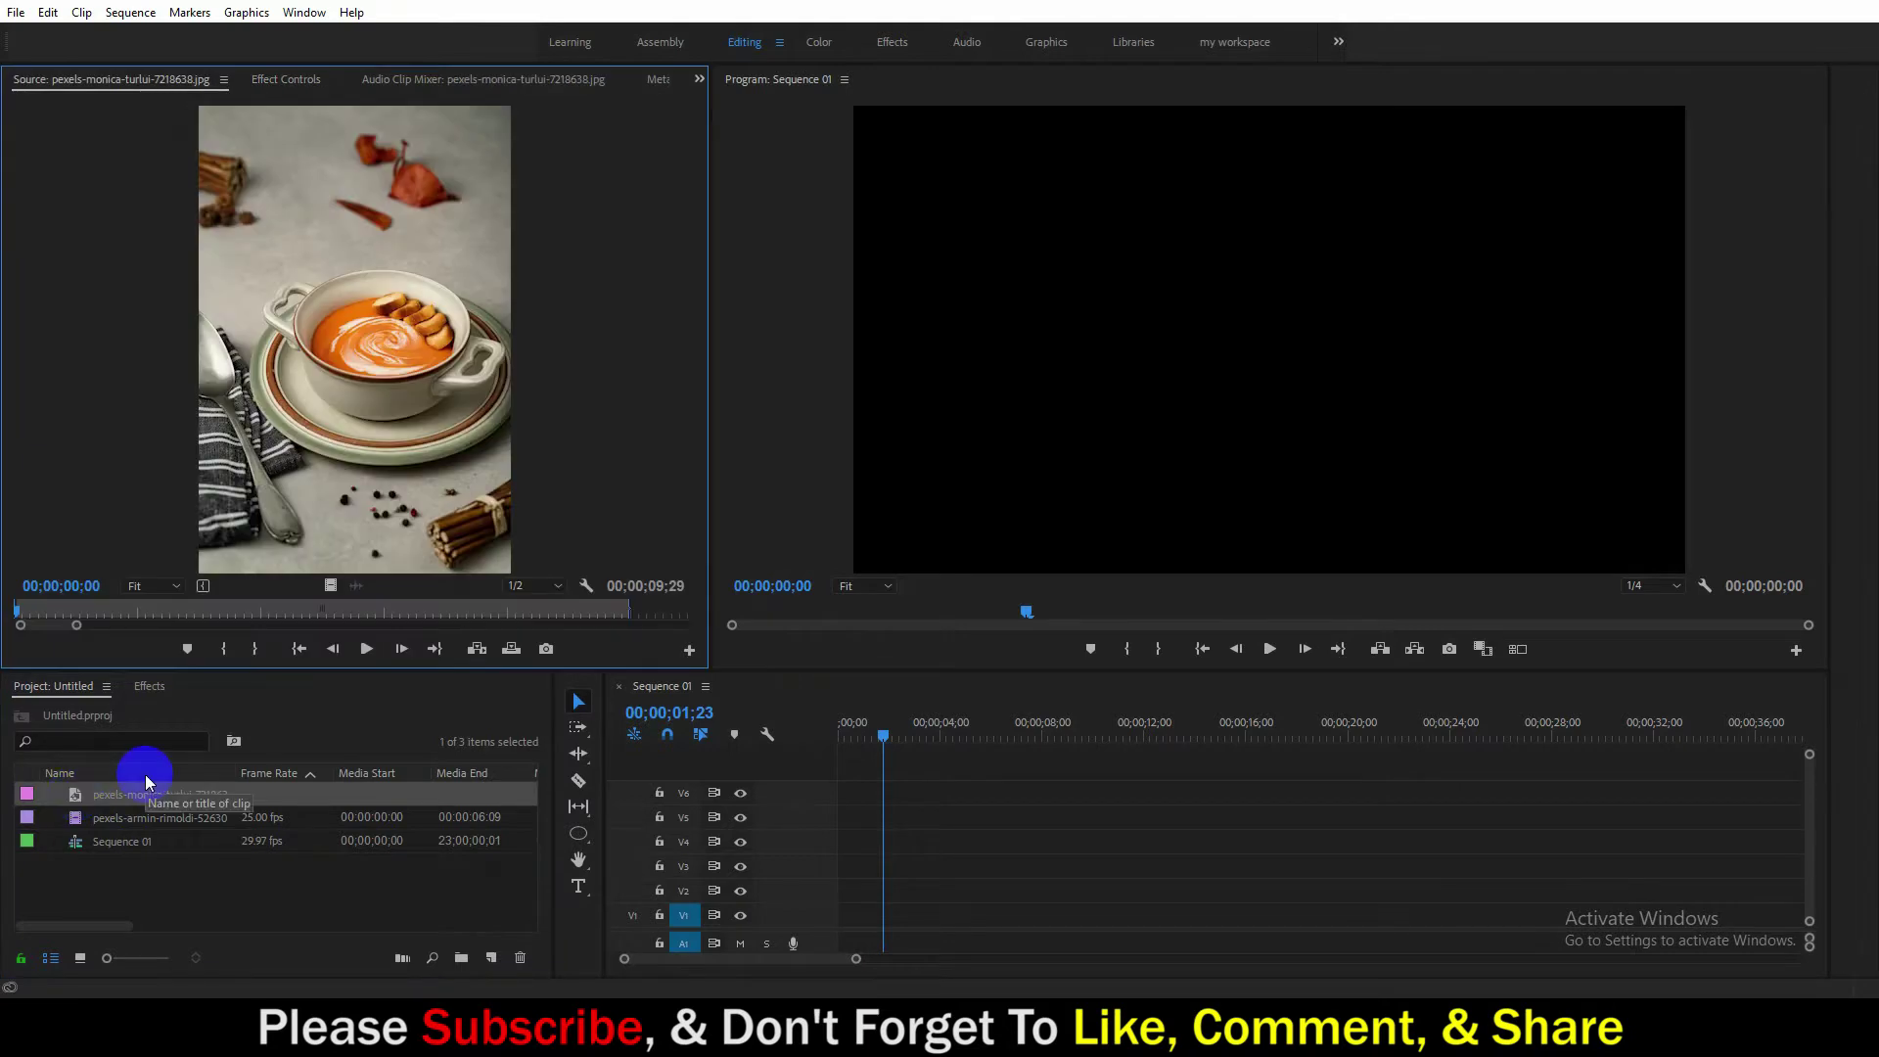
double_click(93, 818)
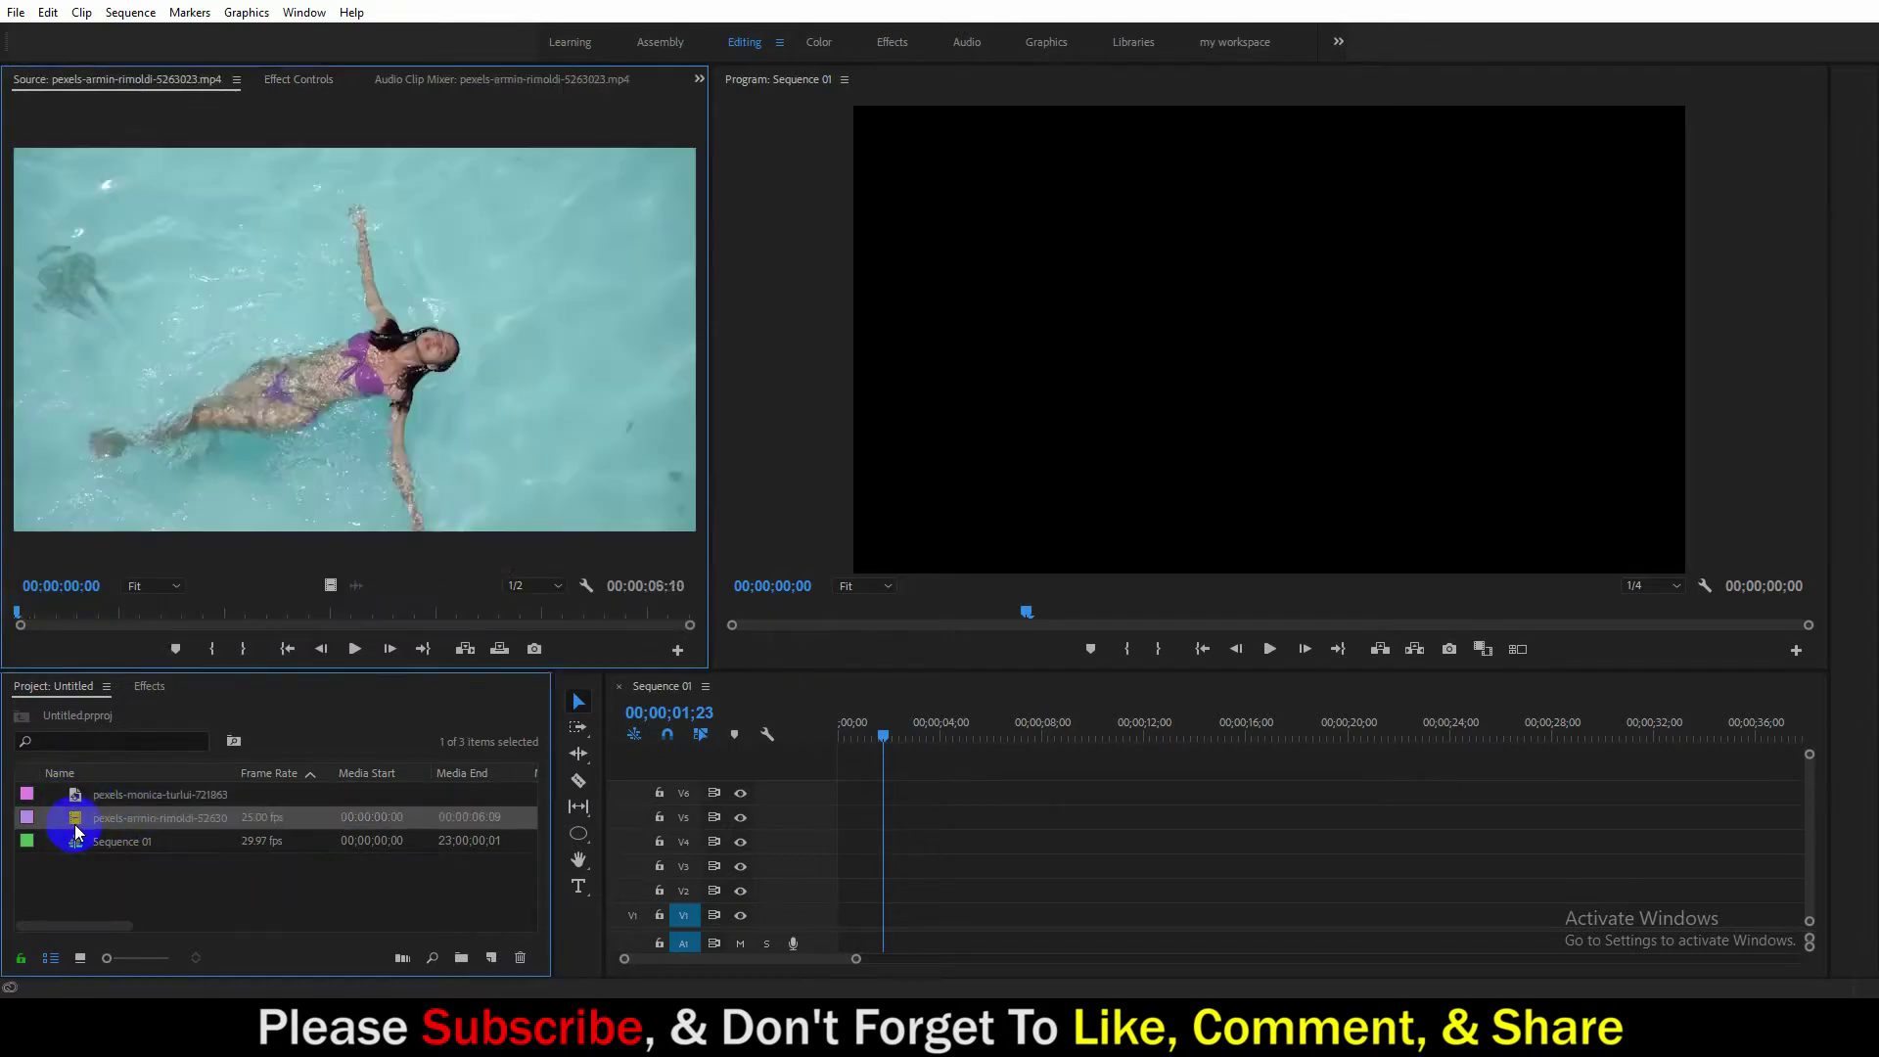
left_click(184, 873)
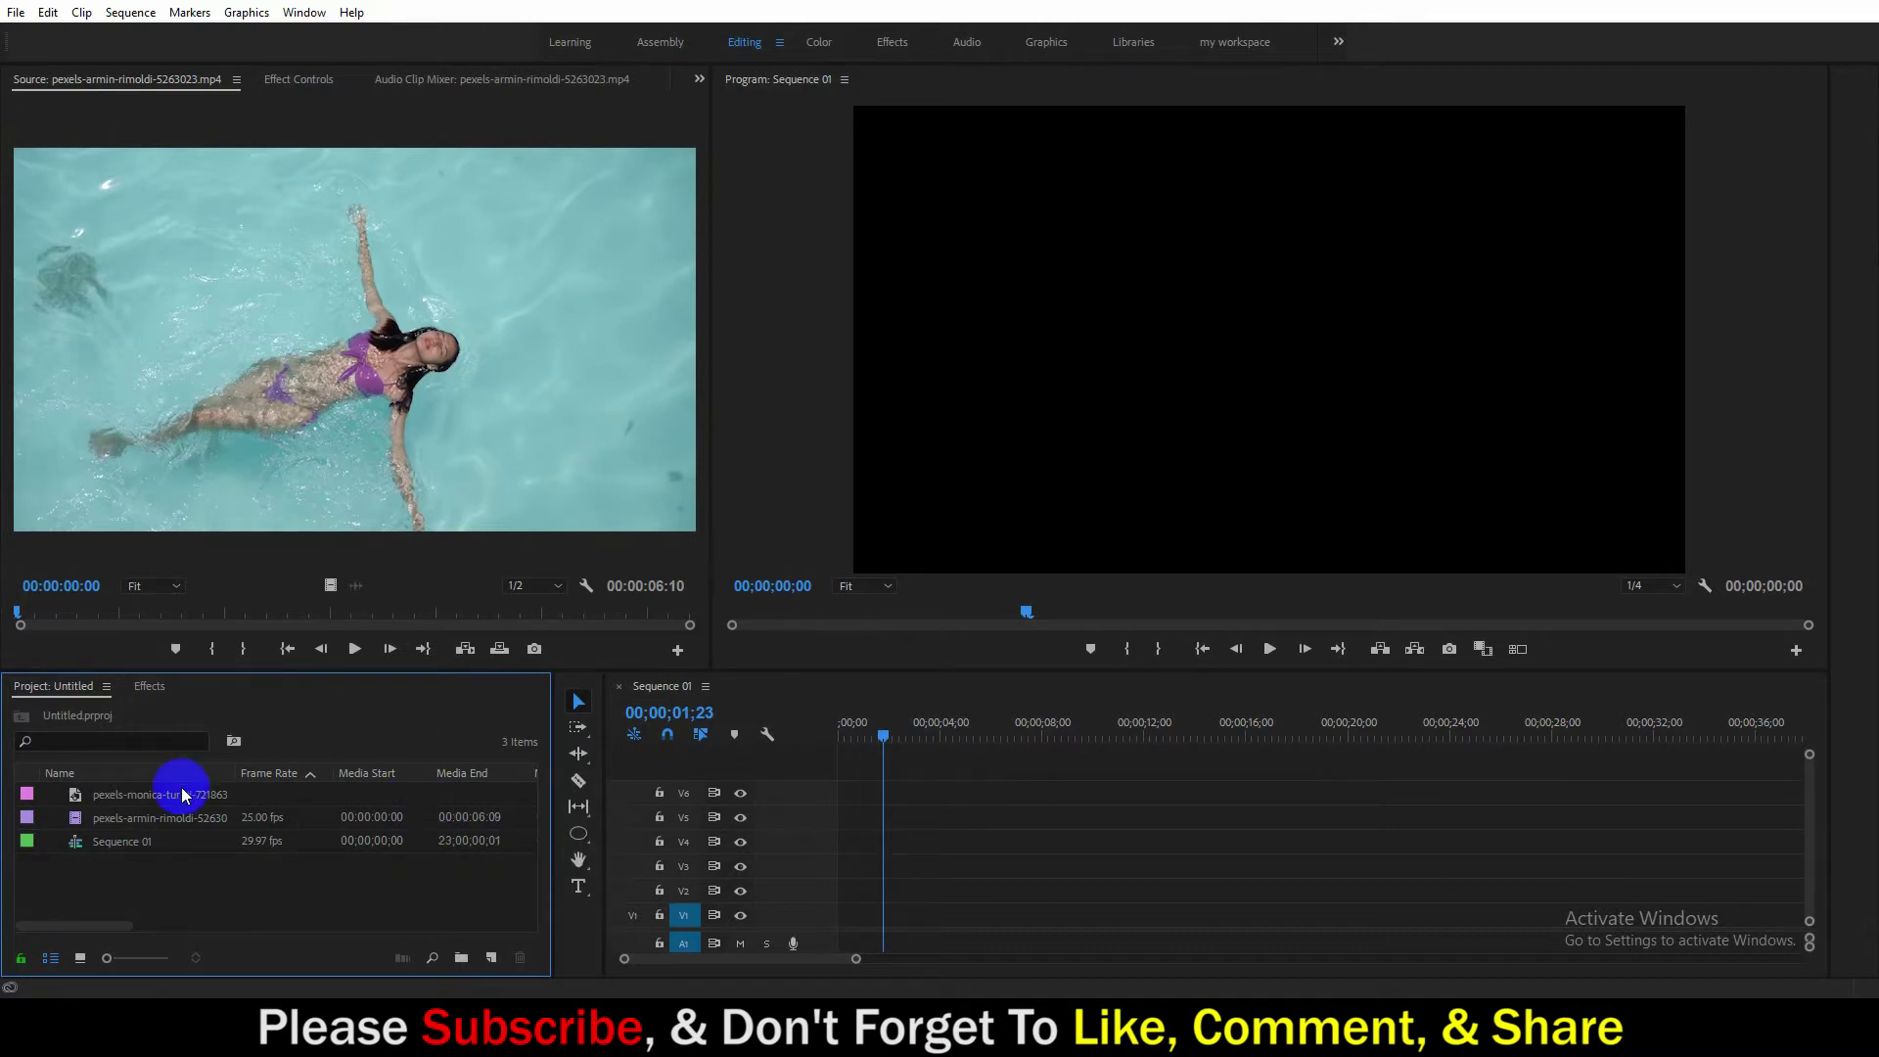
left_click(86, 794)
Place the soup photo on V1 and the pool video on V2 at the sequence start.
left_click_drag(80, 795, 886, 949)
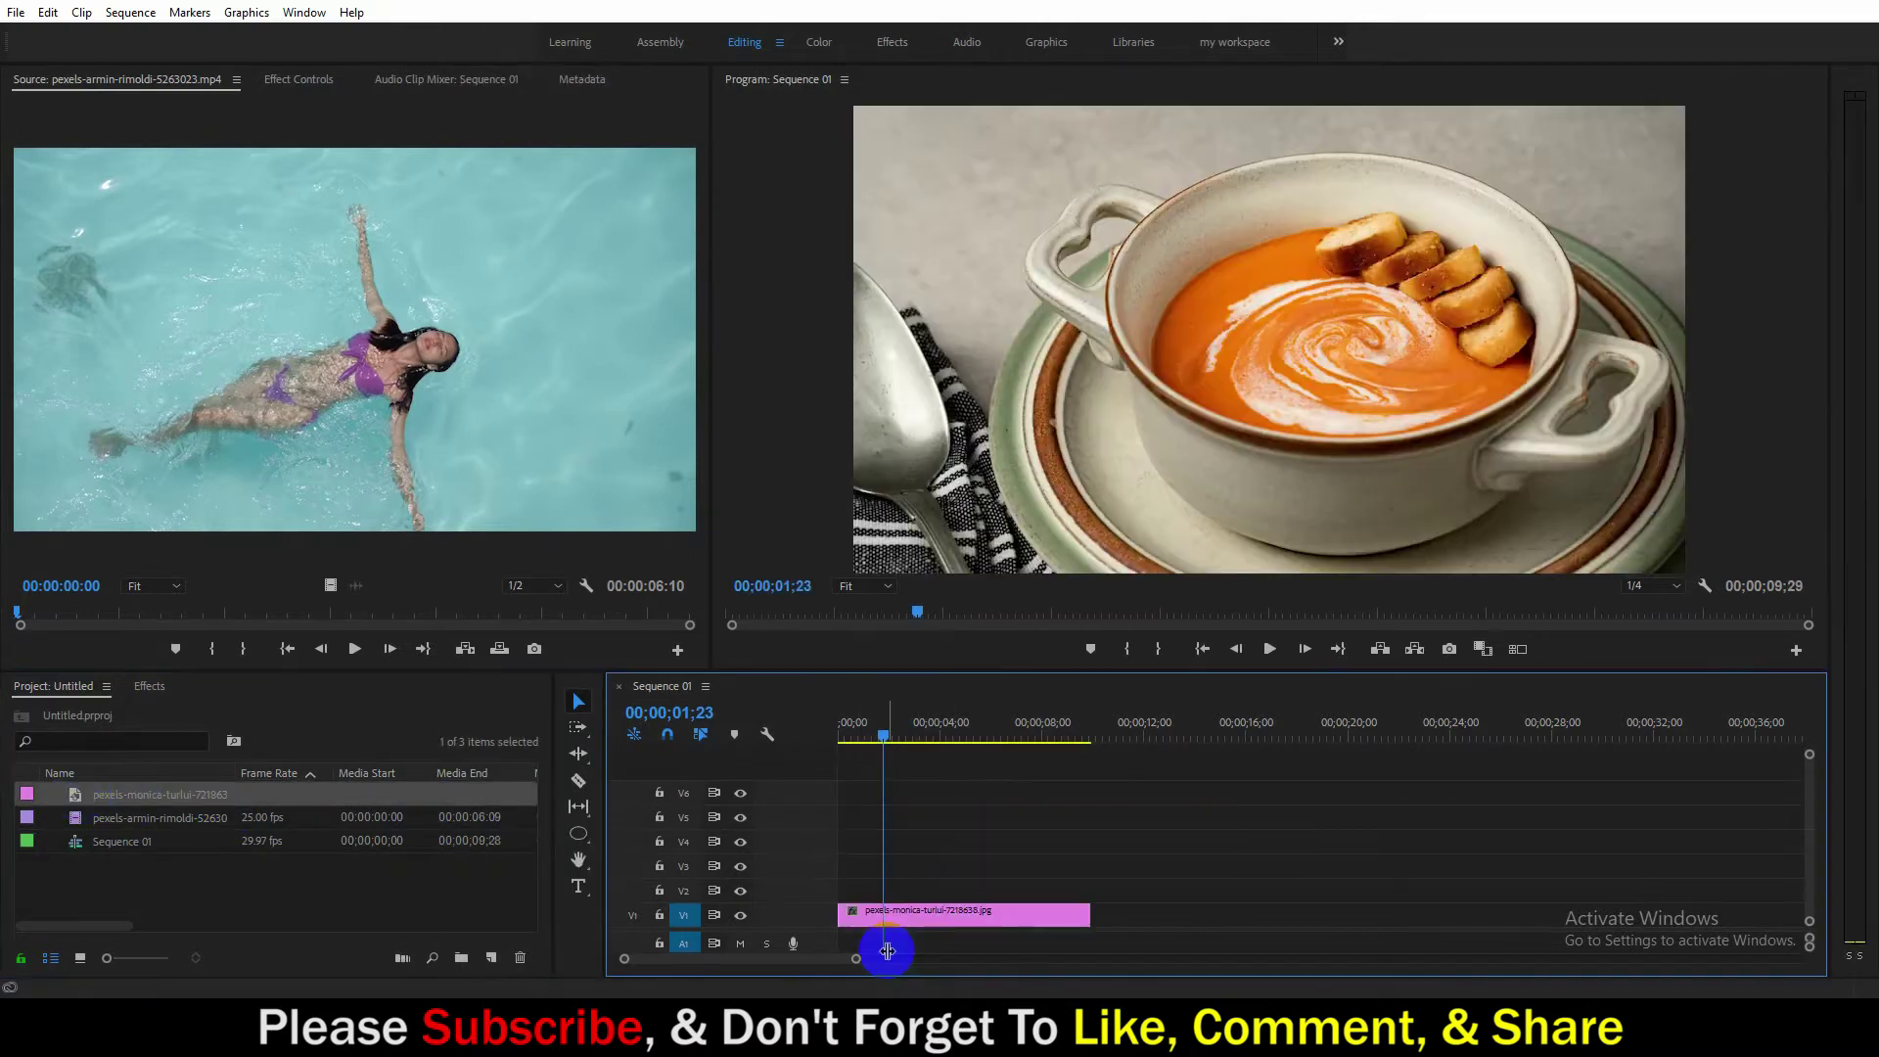
left_click(948, 923)
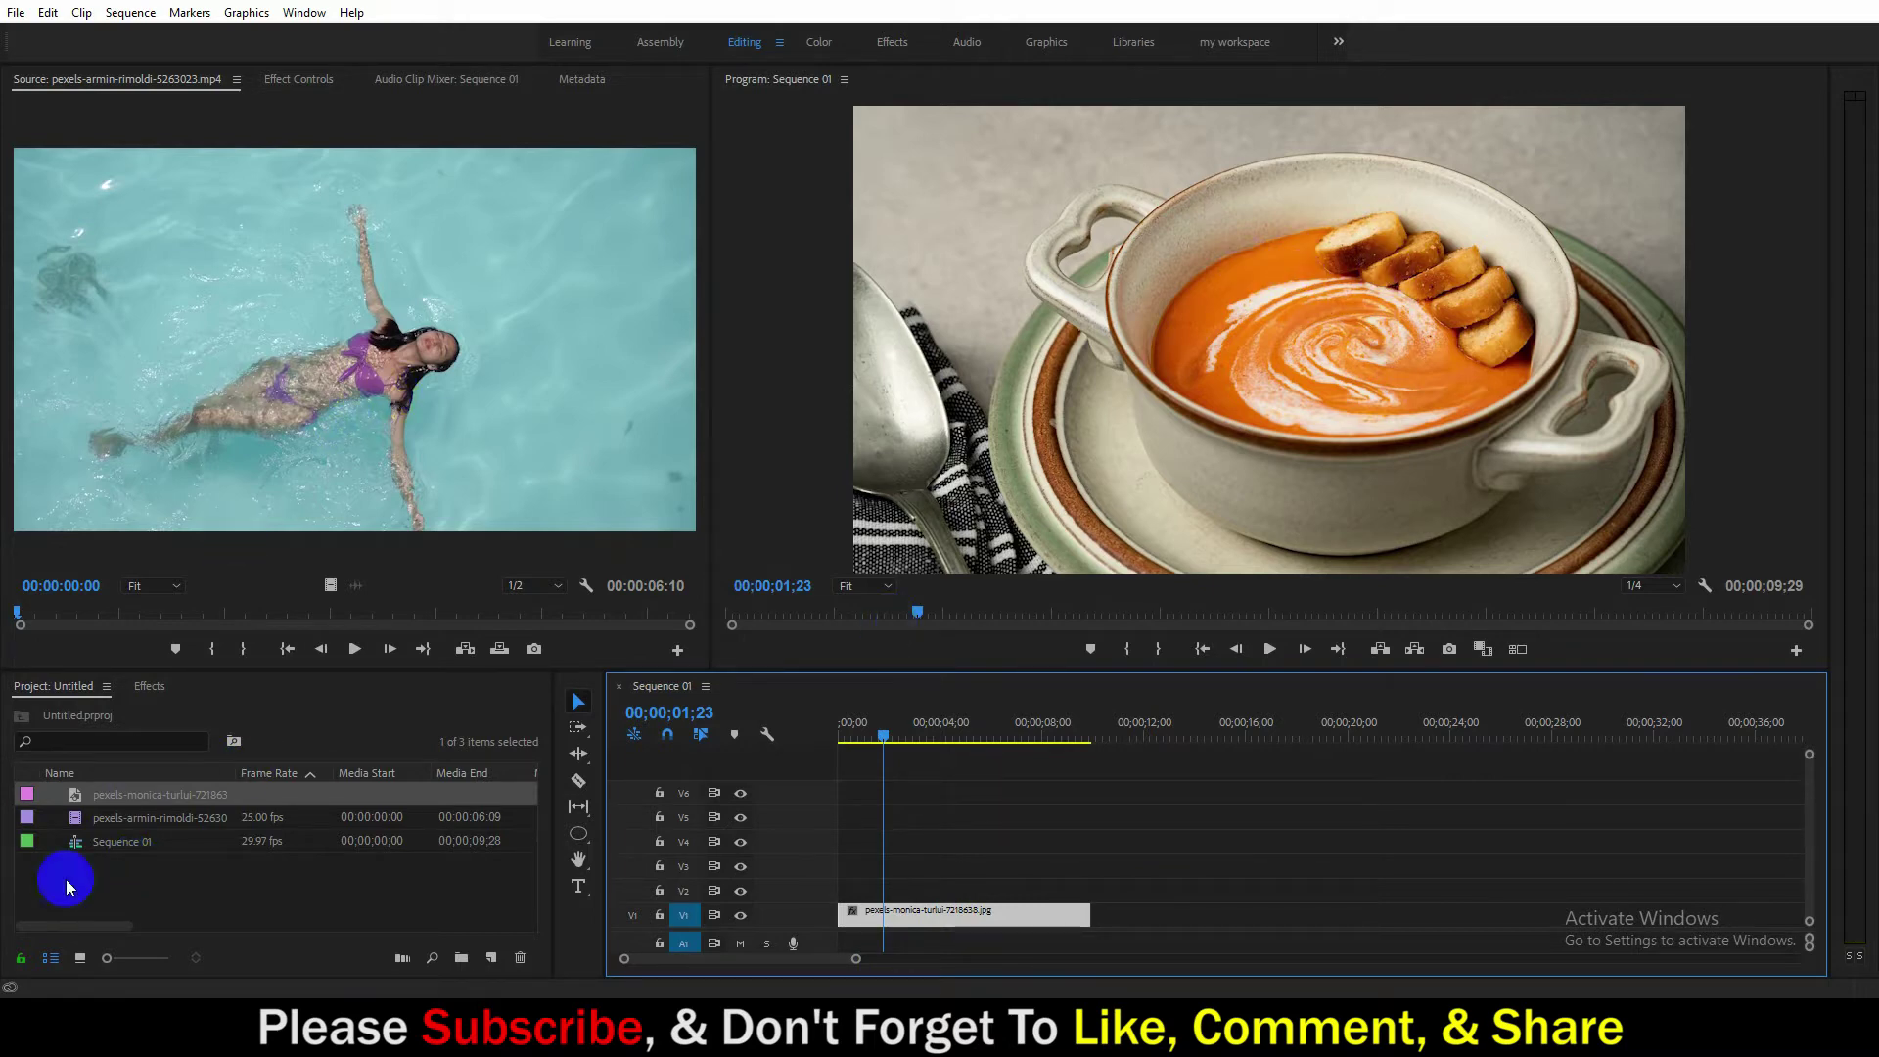
mouse_move(93, 818)
left_mouse_down()
mouse_move(947, 912)
mouse_move(945, 888)
left_mouse_up()
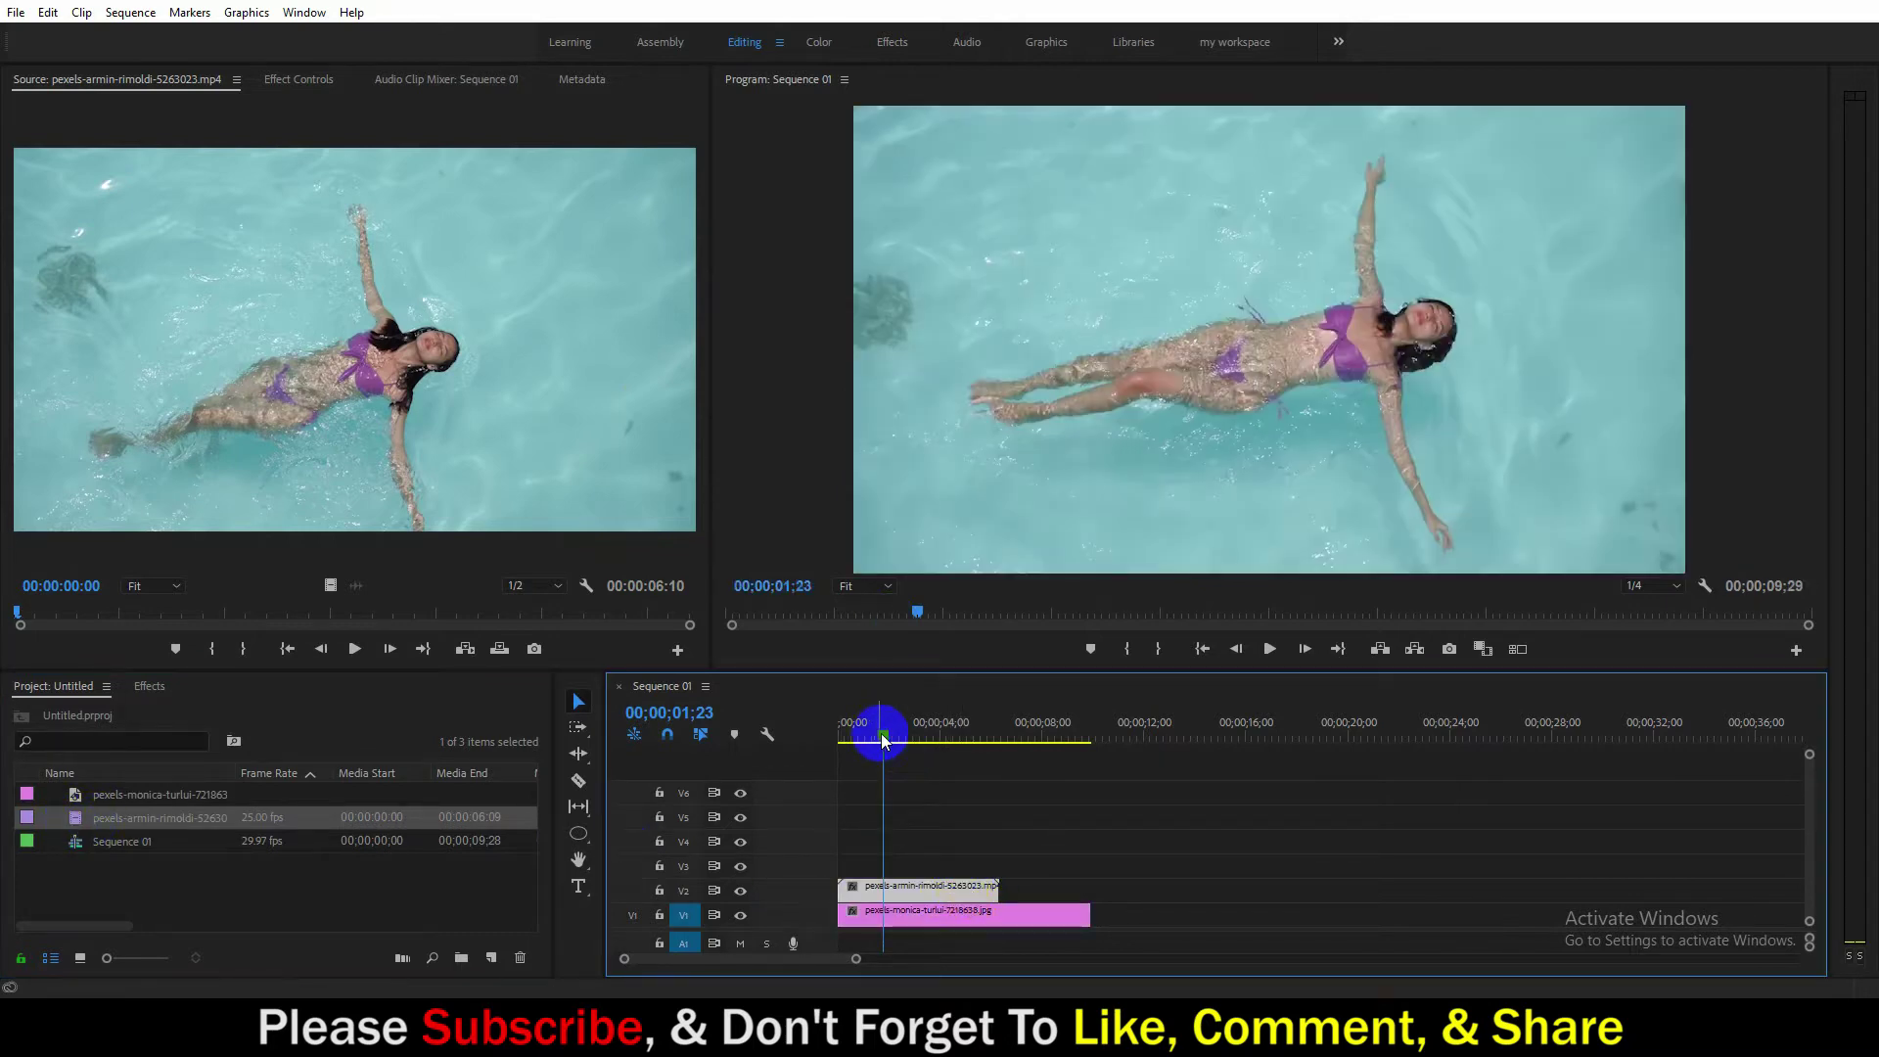
left_click_drag(882, 741, 839, 741)
left_click(298, 79)
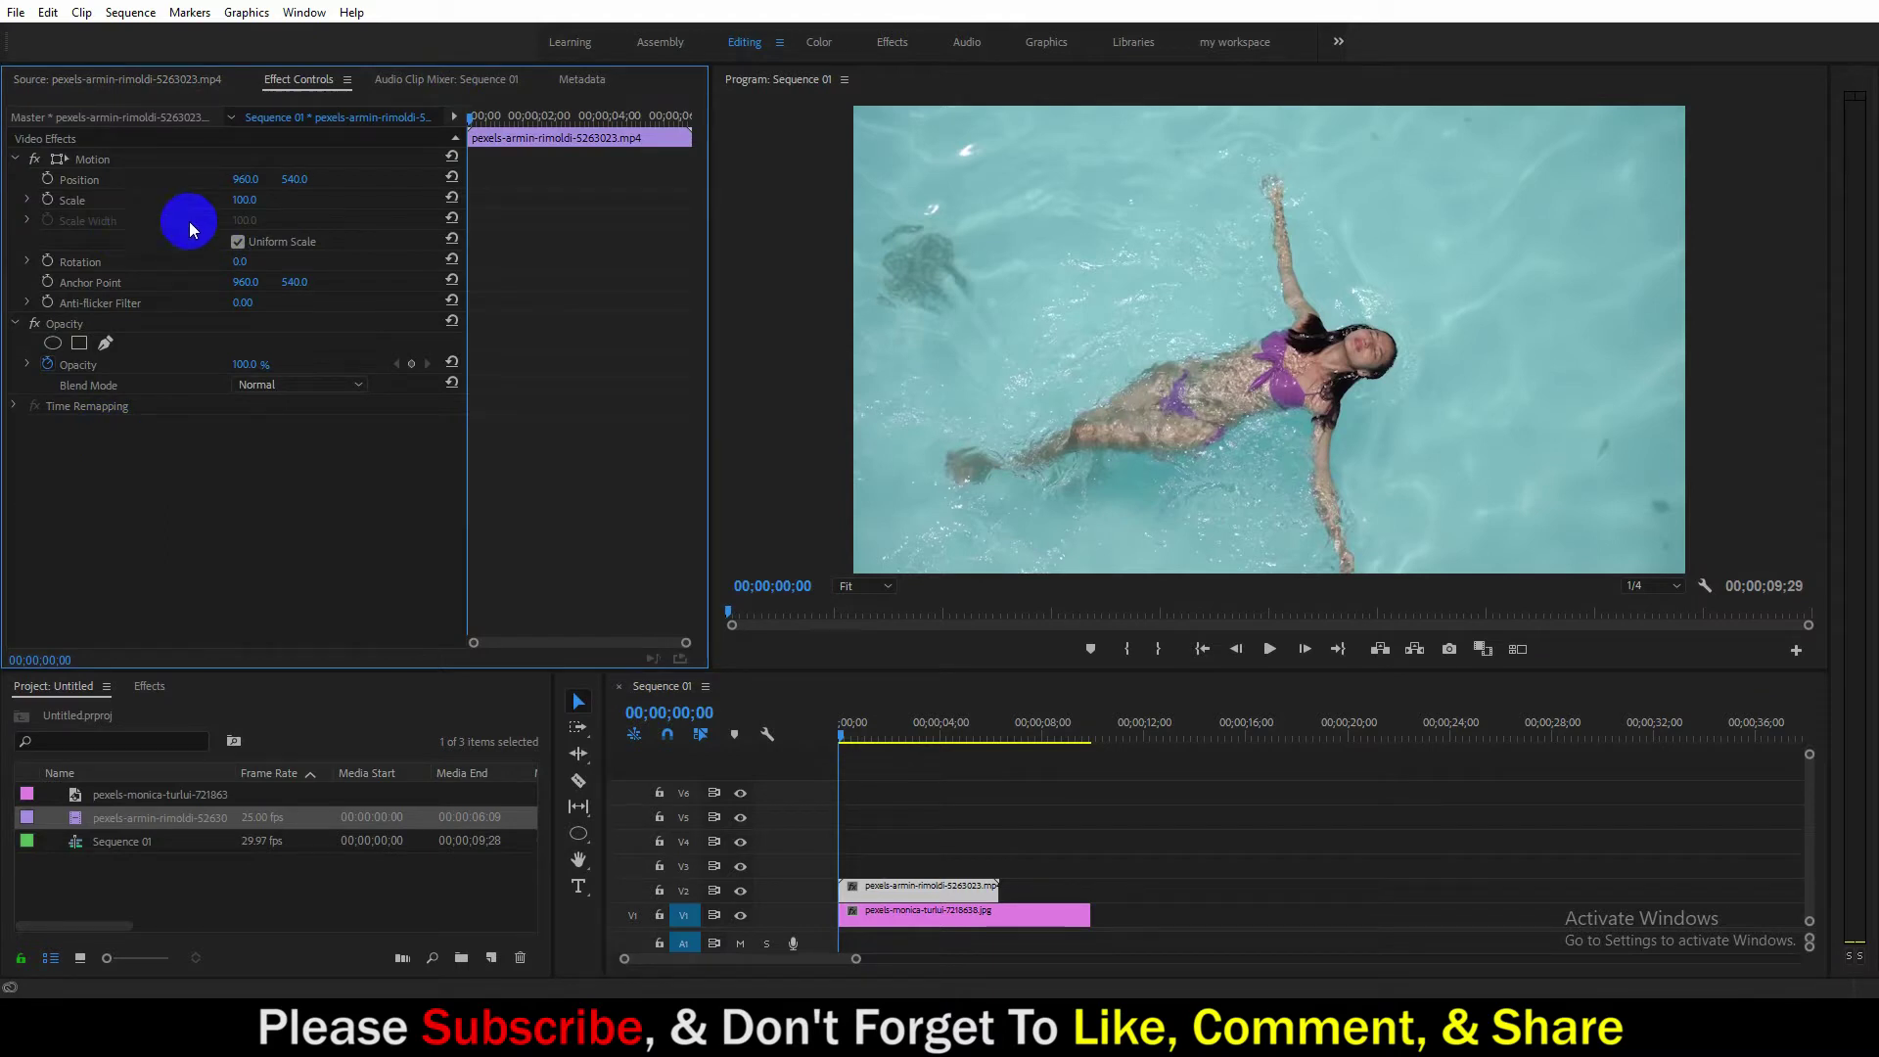
Set the pool clip to 82% opacity and scale 62 over the soup bowl, then preview.
left_click(329, 369)
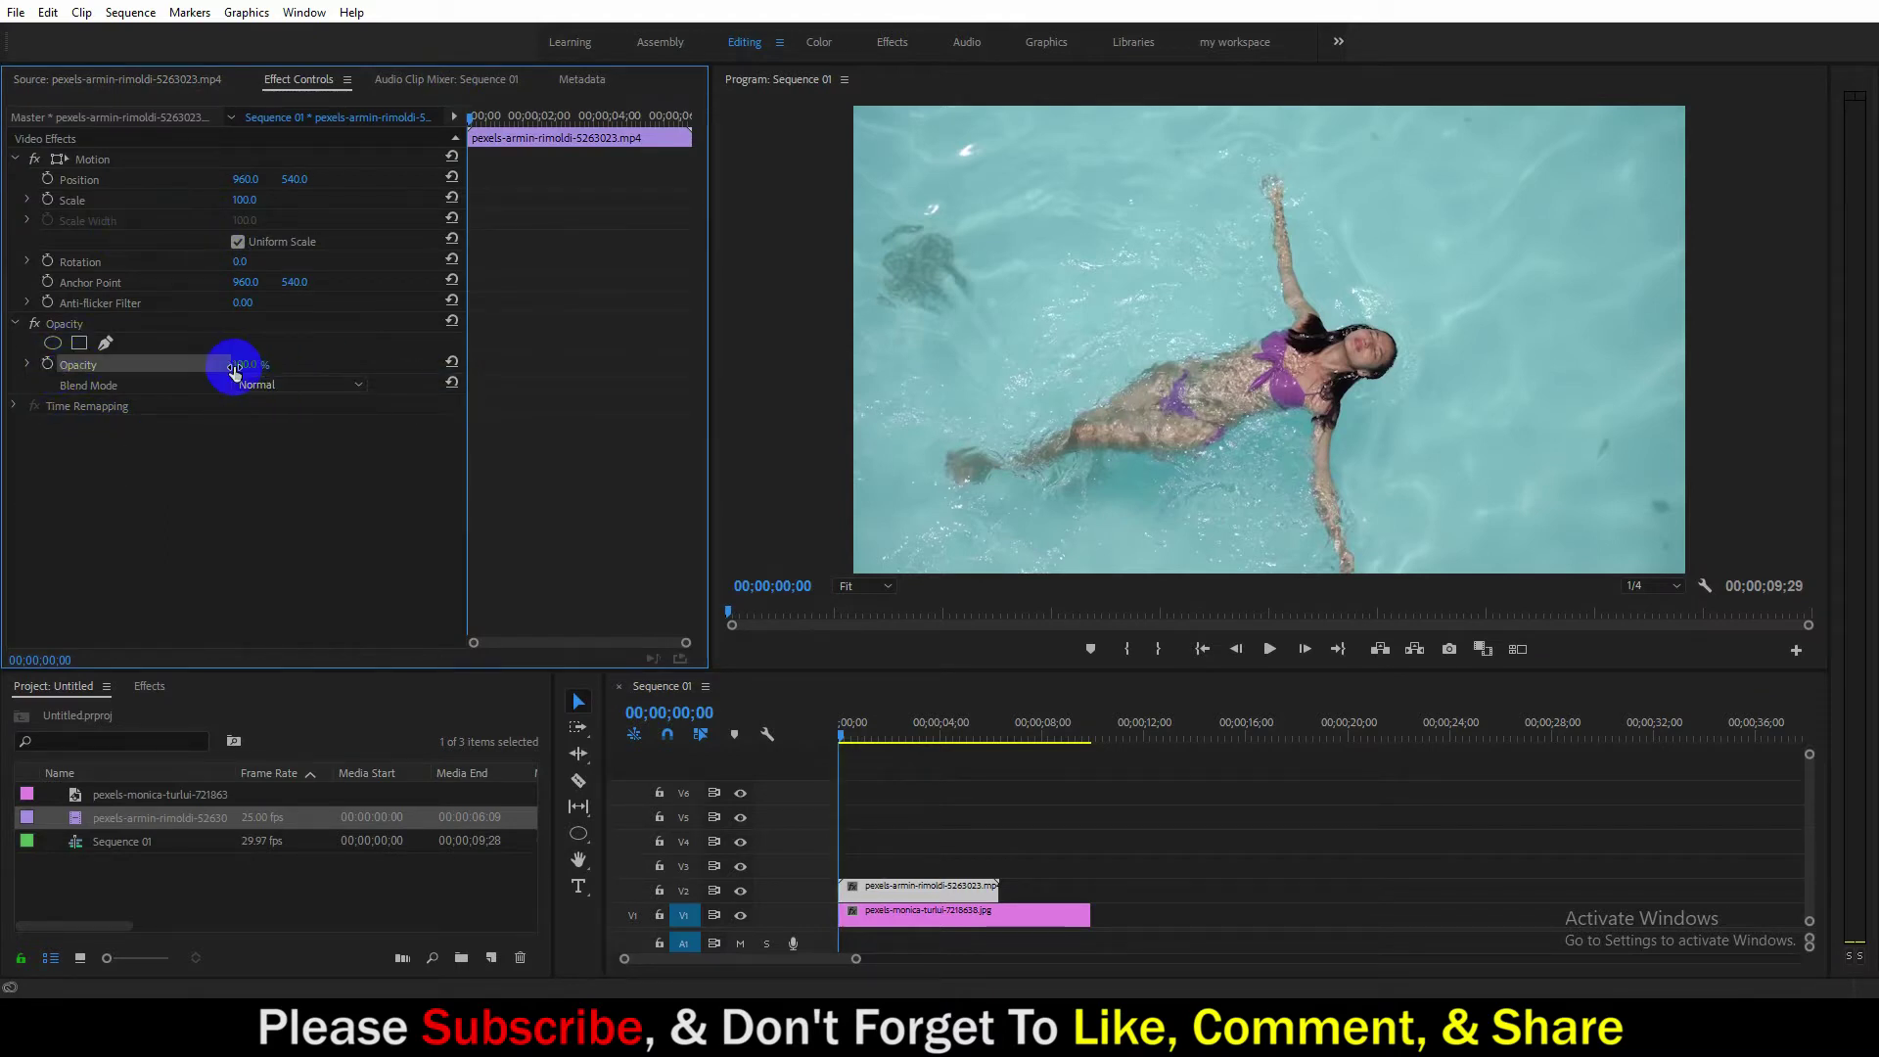
left_click_drag(250, 366, 189, 366)
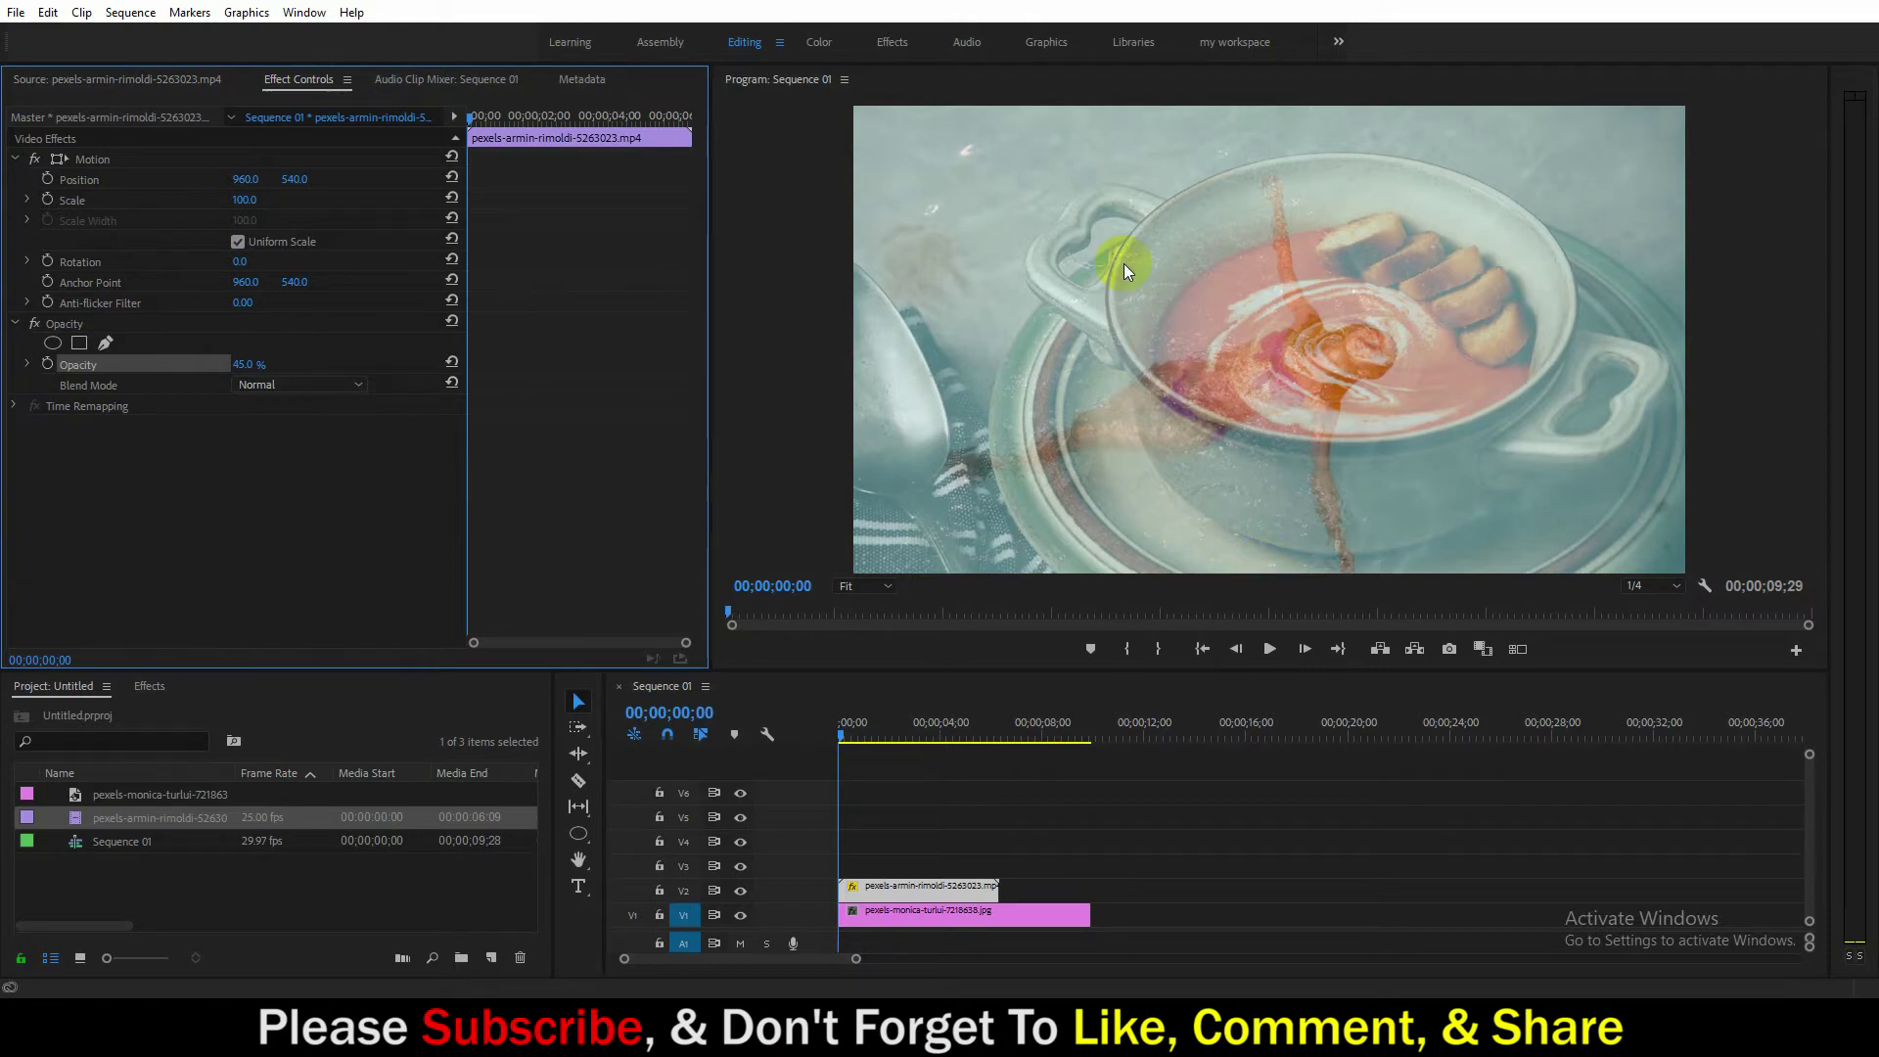
mouse_move(242, 200)
left_mouse_down()
mouse_move(204, 201)
mouse_move(286, 177)
mouse_move(210, 180)
mouse_move(385, 176)
mouse_move(259, 179)
mouse_move(291, 179)
left_mouse_up()
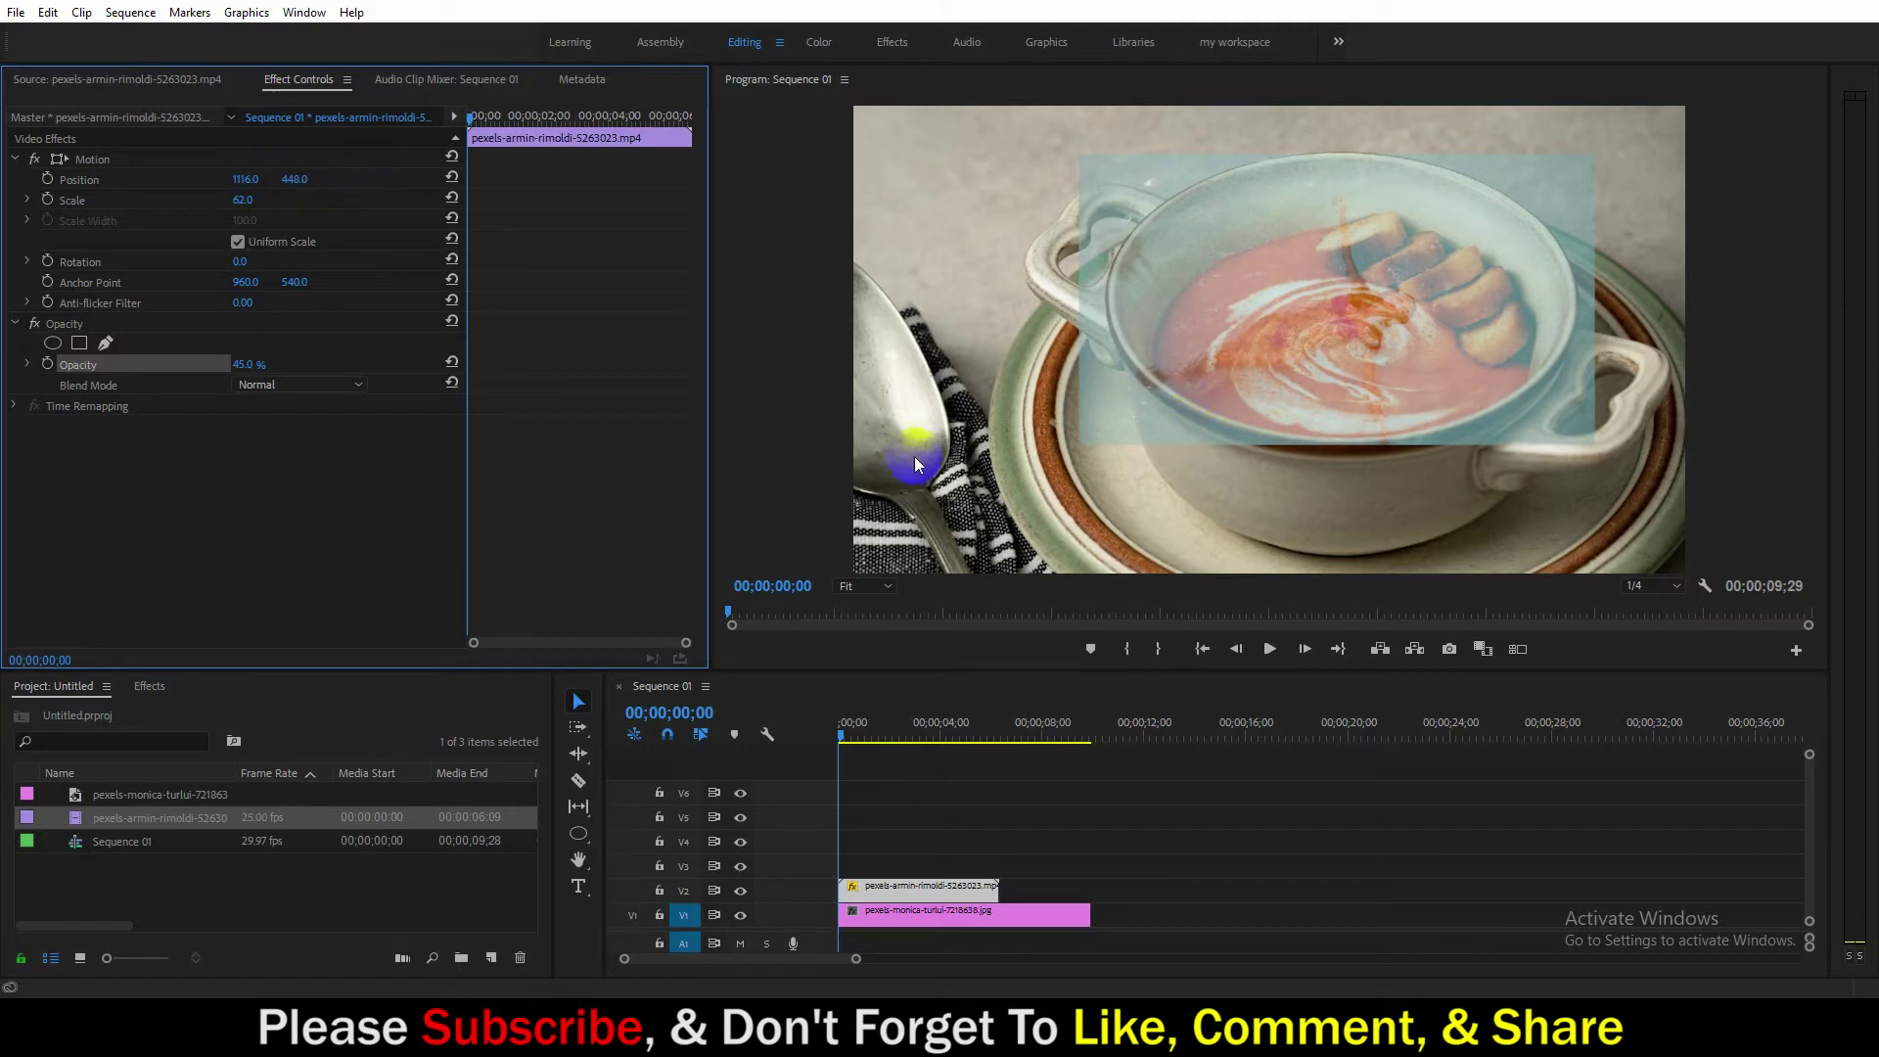
left_click_drag(242, 364, 1260, 454)
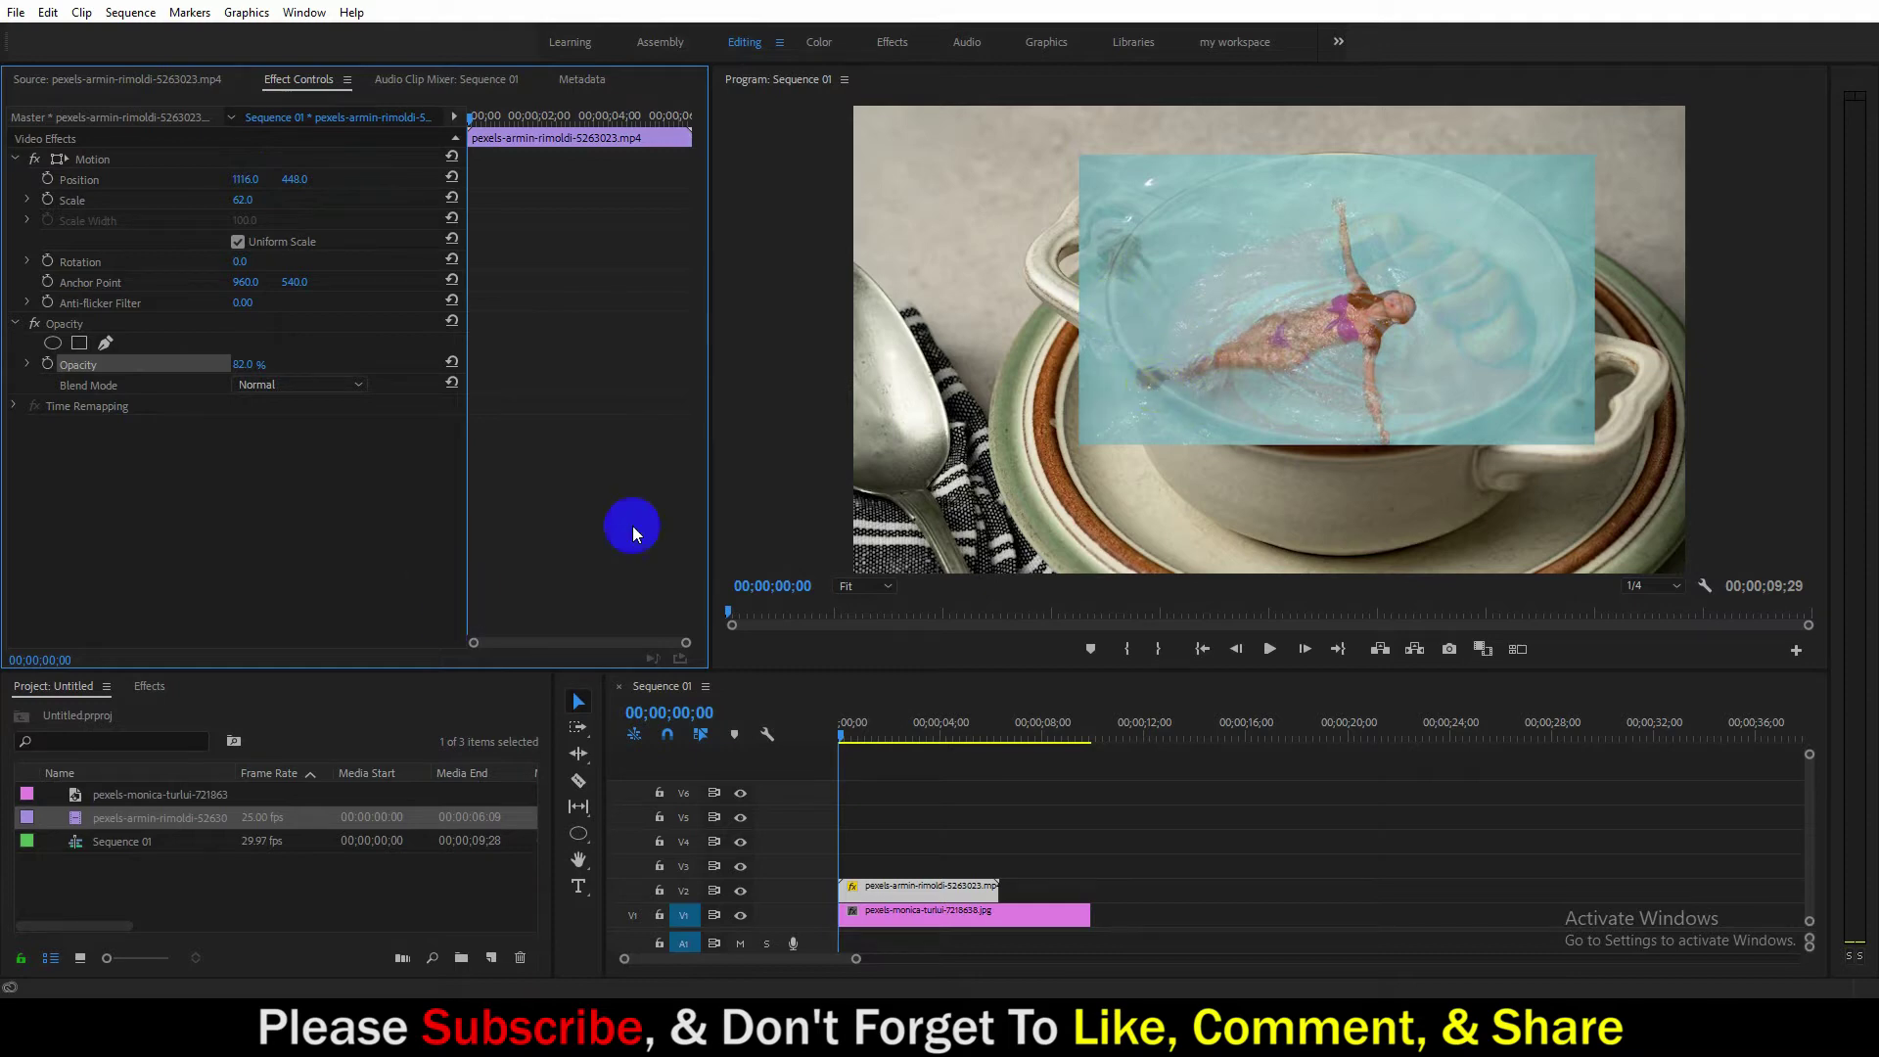
left_click(1269, 651)
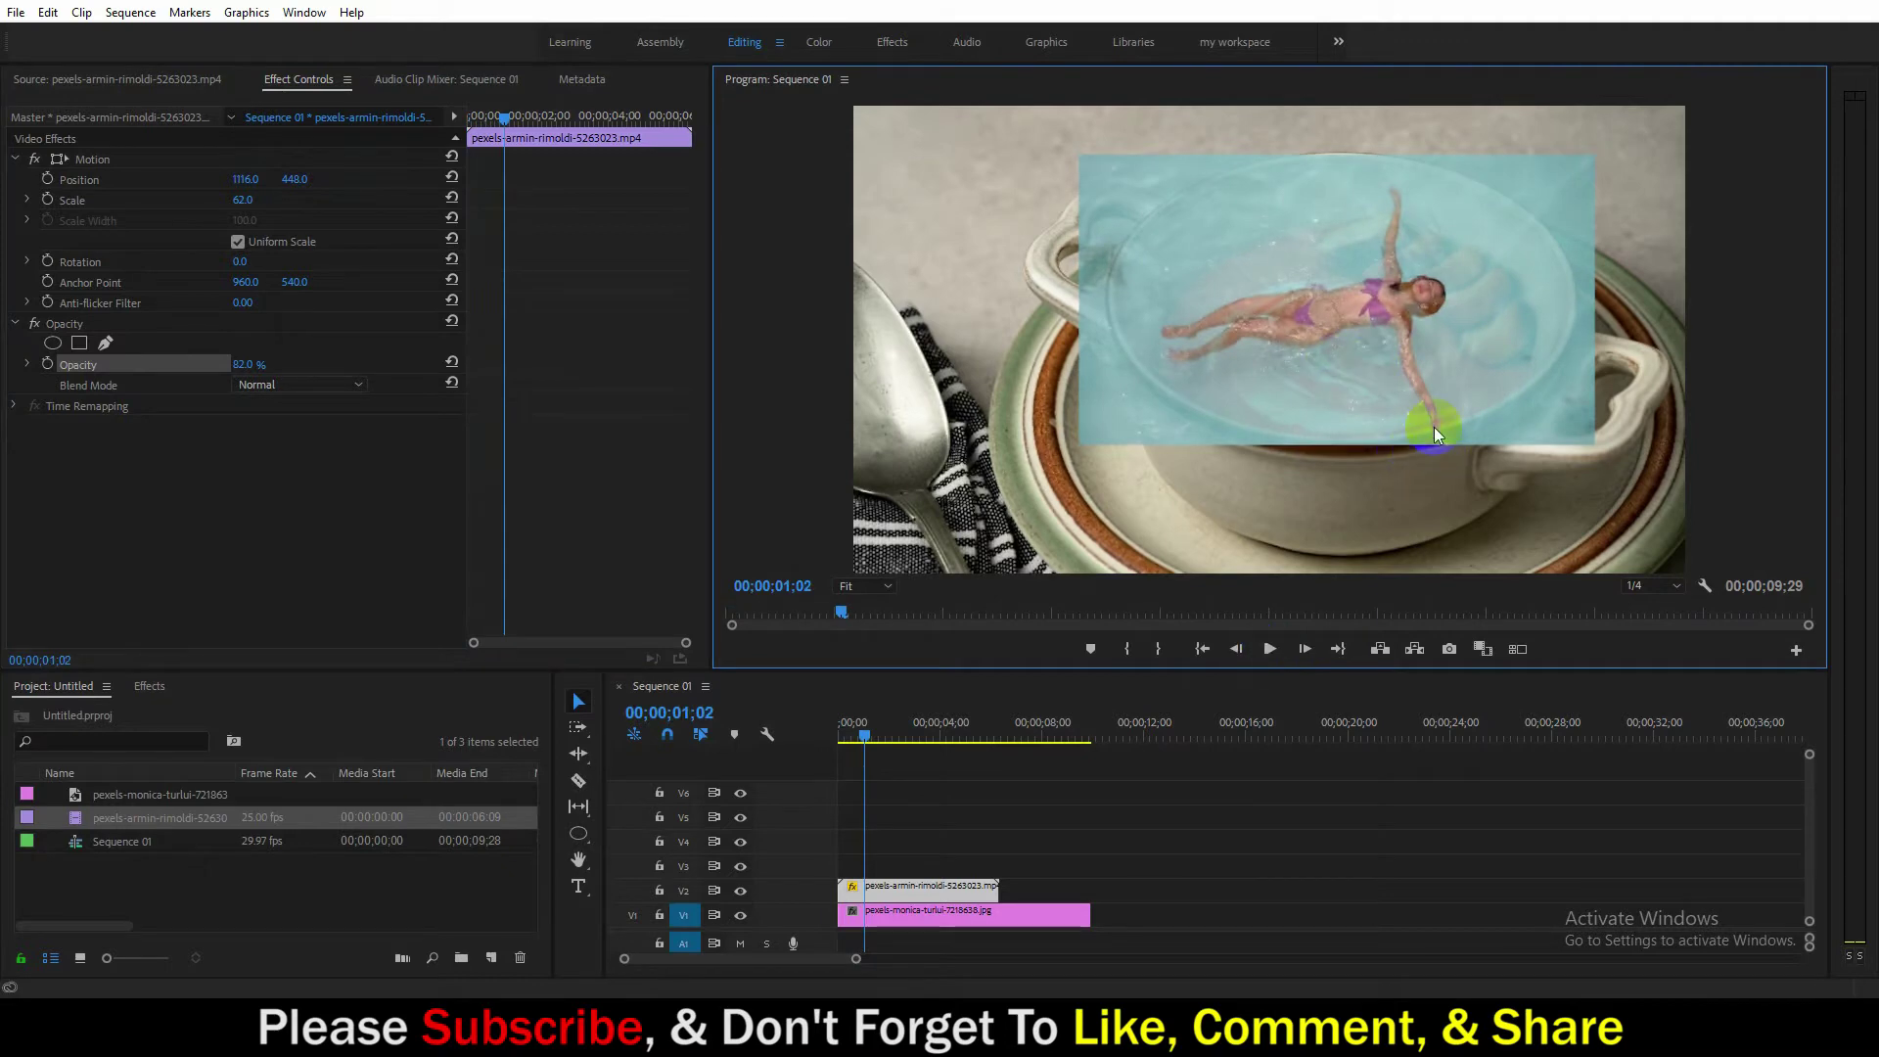
Set the pool clip's scale to 61 and return the playhead to the start.
left_click(239, 199)
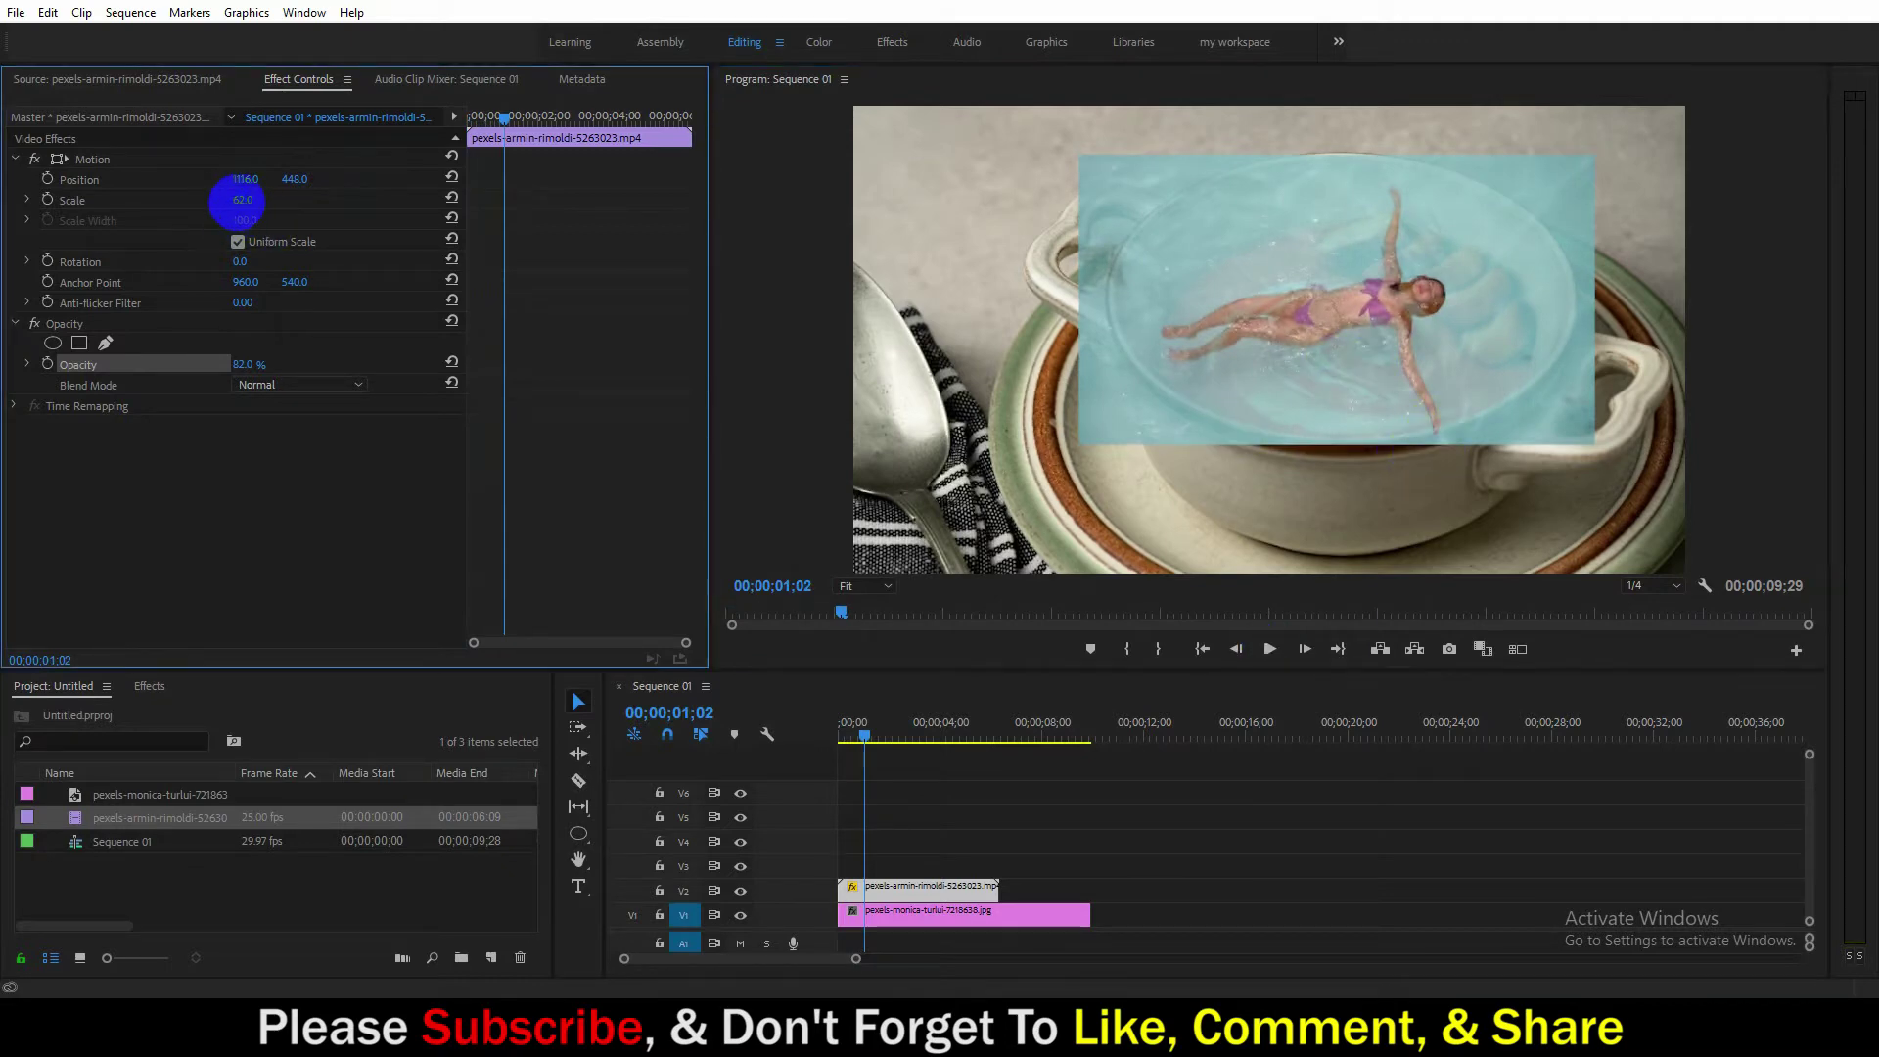
left_click_drag(233, 201, 226, 202)
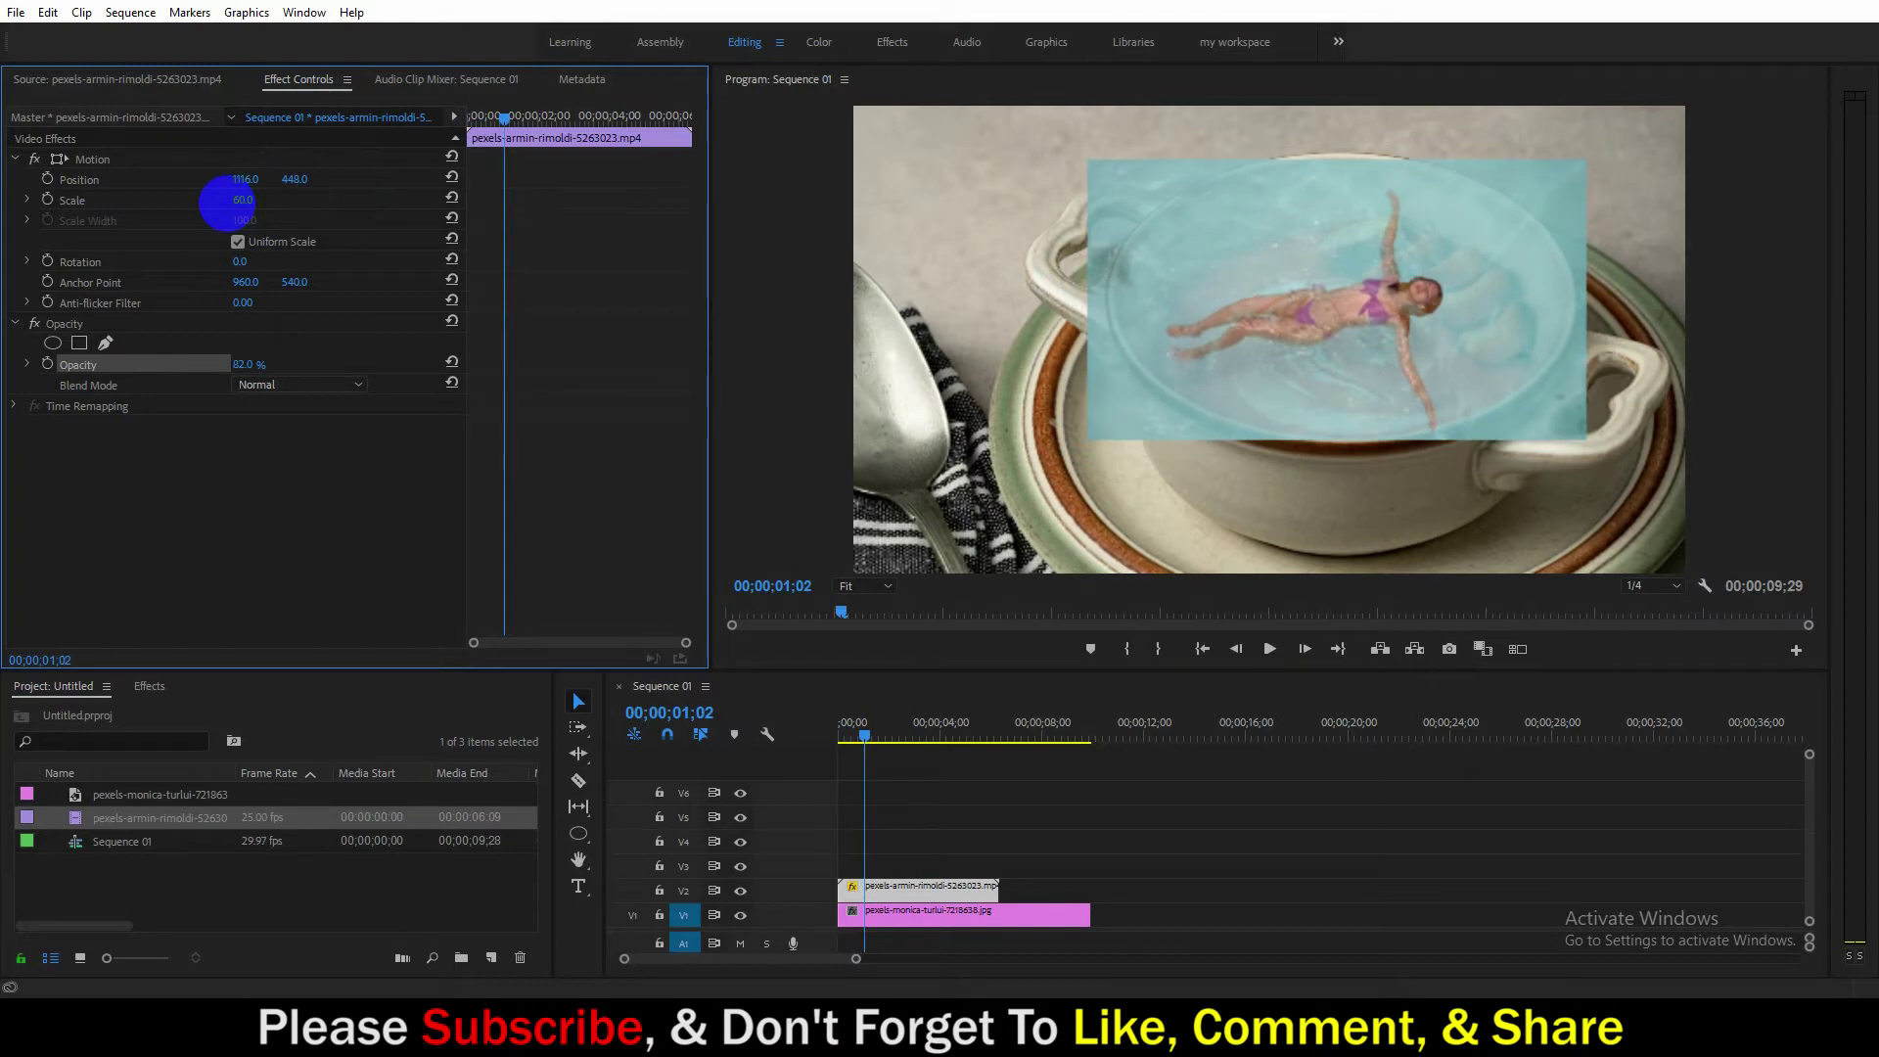
left_click_drag(226, 200, 235, 200)
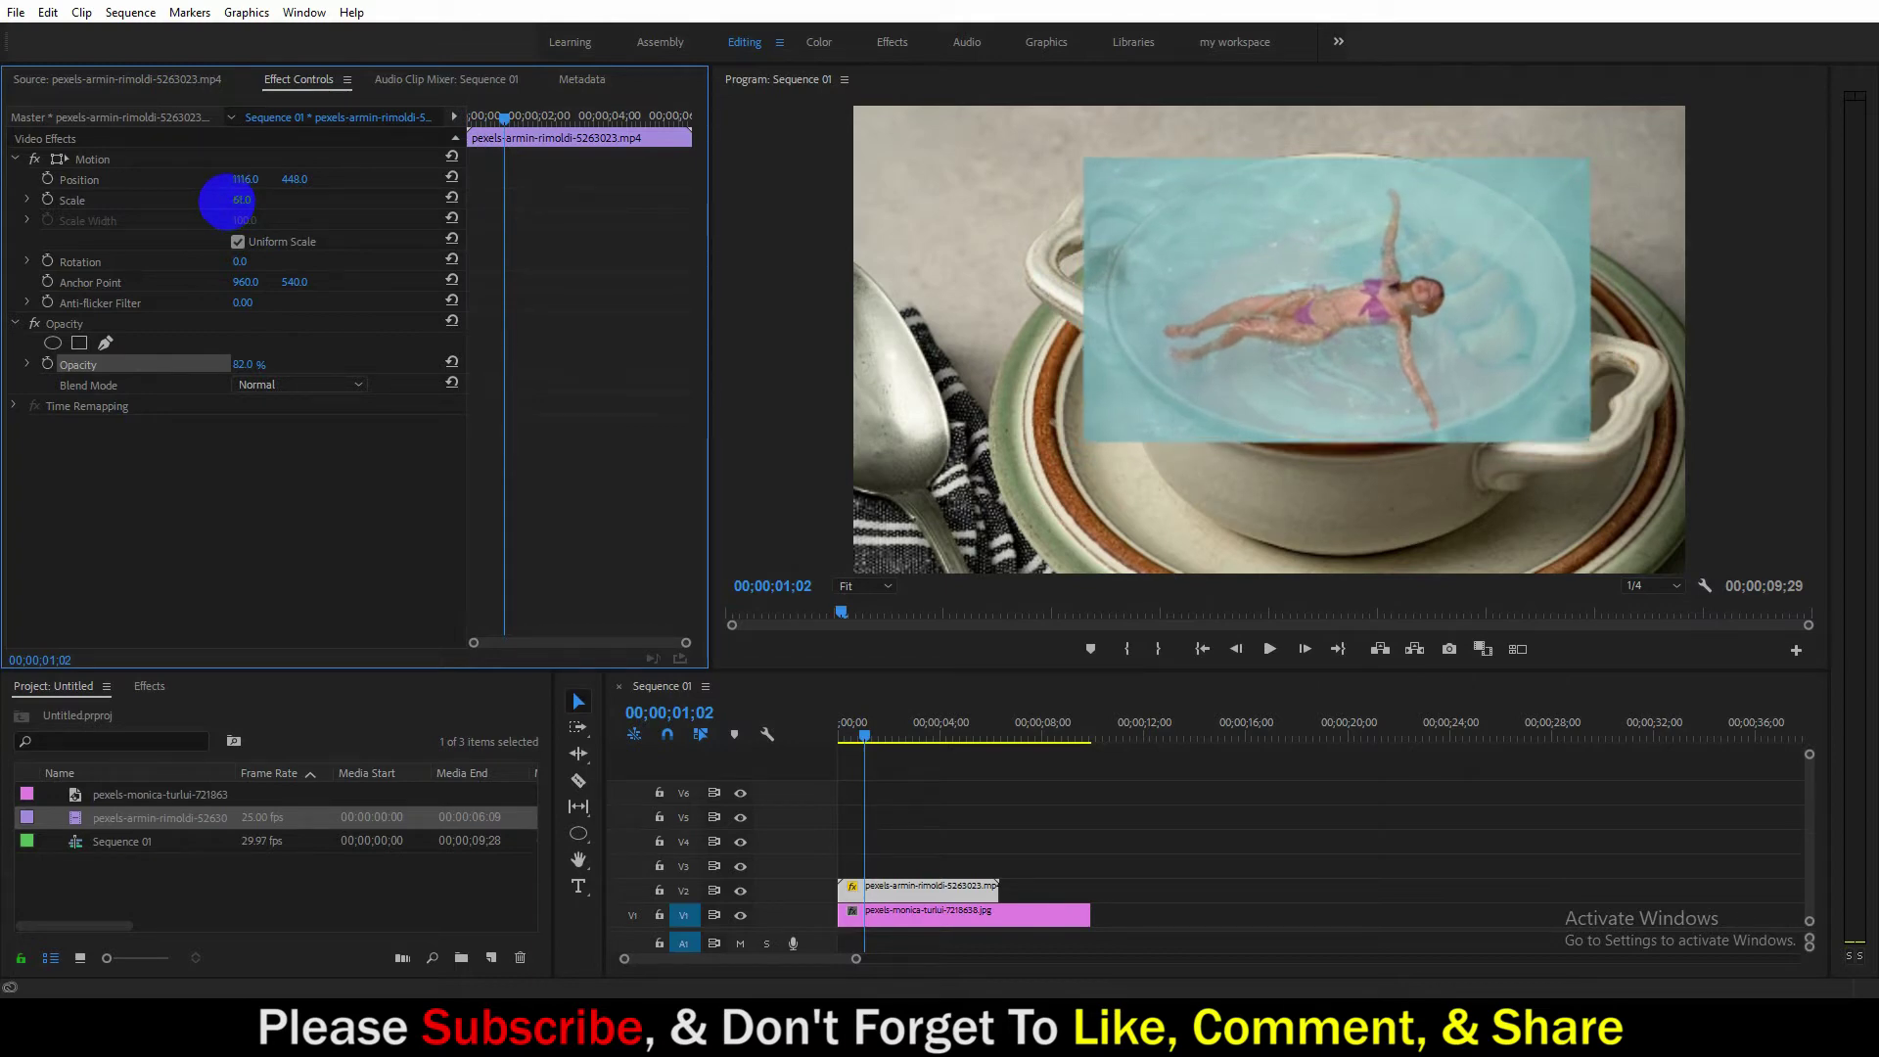
left_click(659, 685)
left_click_drag(876, 724, 824, 738)
Move the pool clip up and right to position 1190, 419 over the bowl.
left_click(297, 190)
left_click_drag(295, 181, 274, 180)
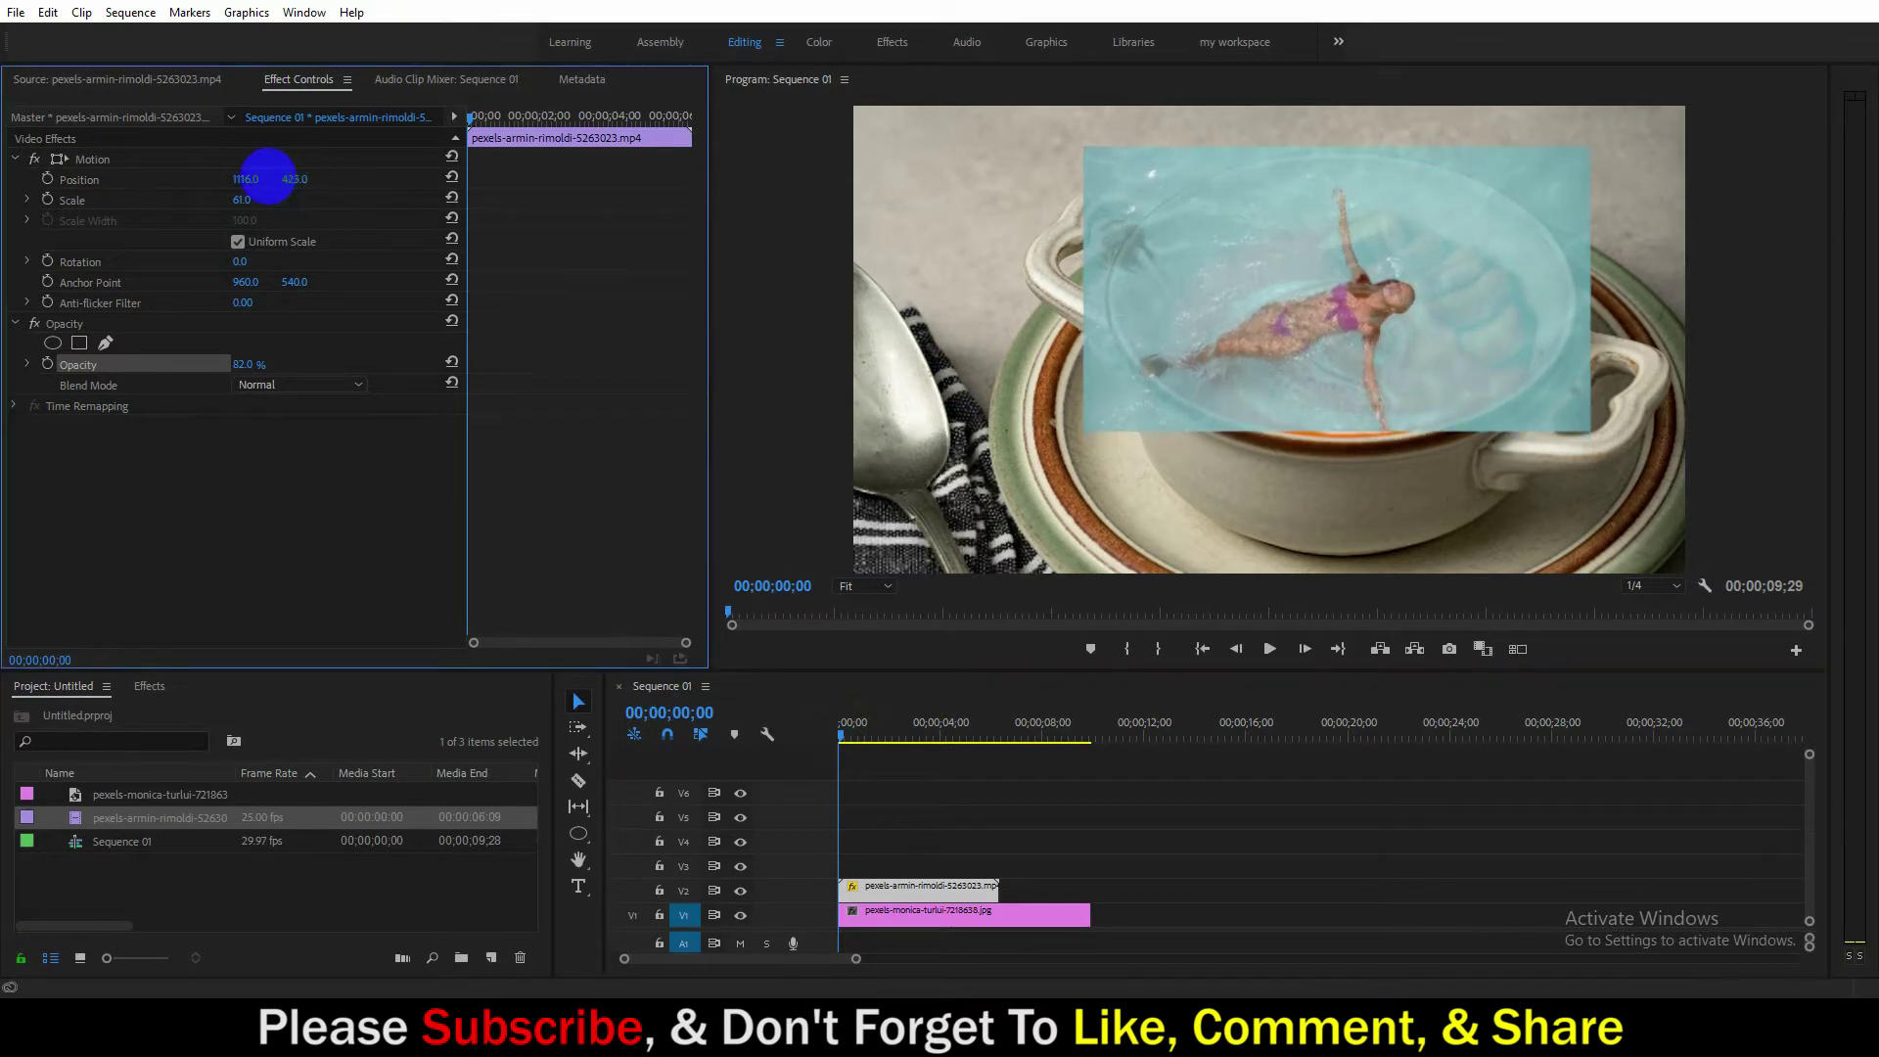
left_click(240, 182)
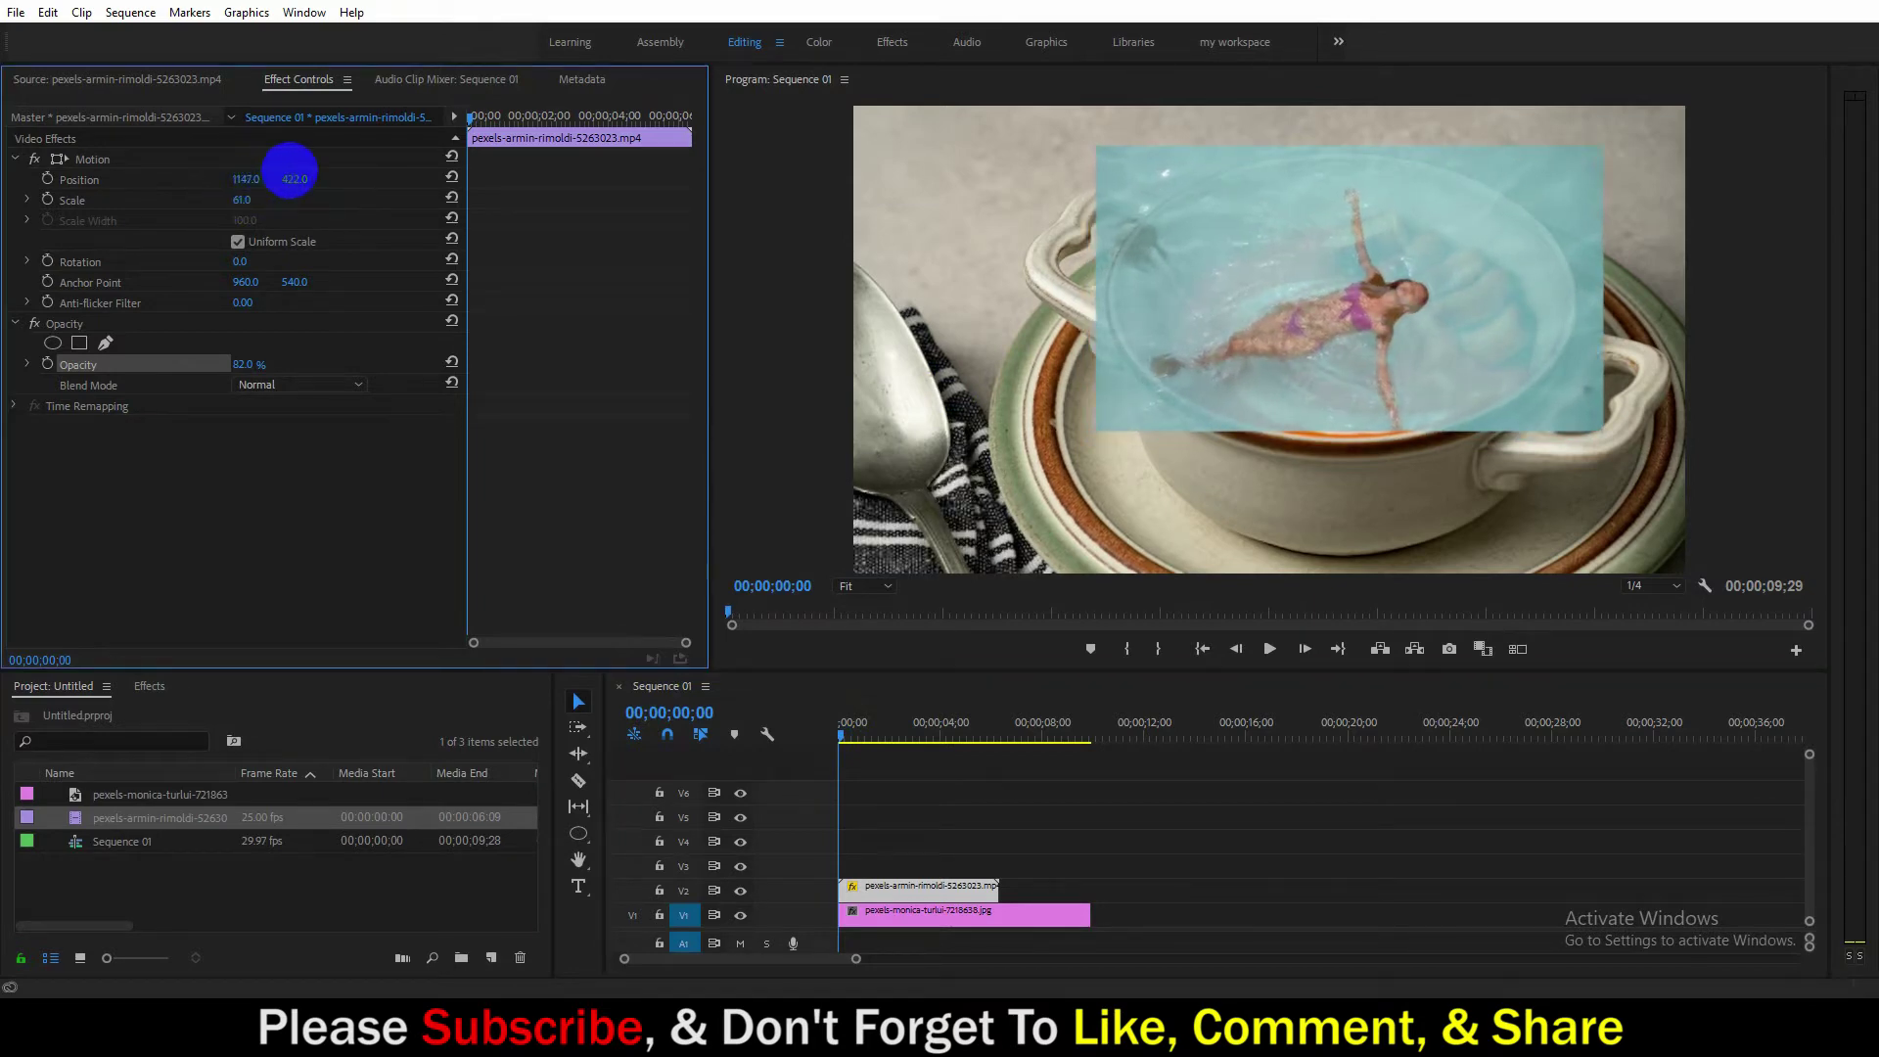
mouse_move(240, 182)
left_mouse_down()
mouse_move(324, 163)
mouse_move(292, 179)
left_mouse_up()
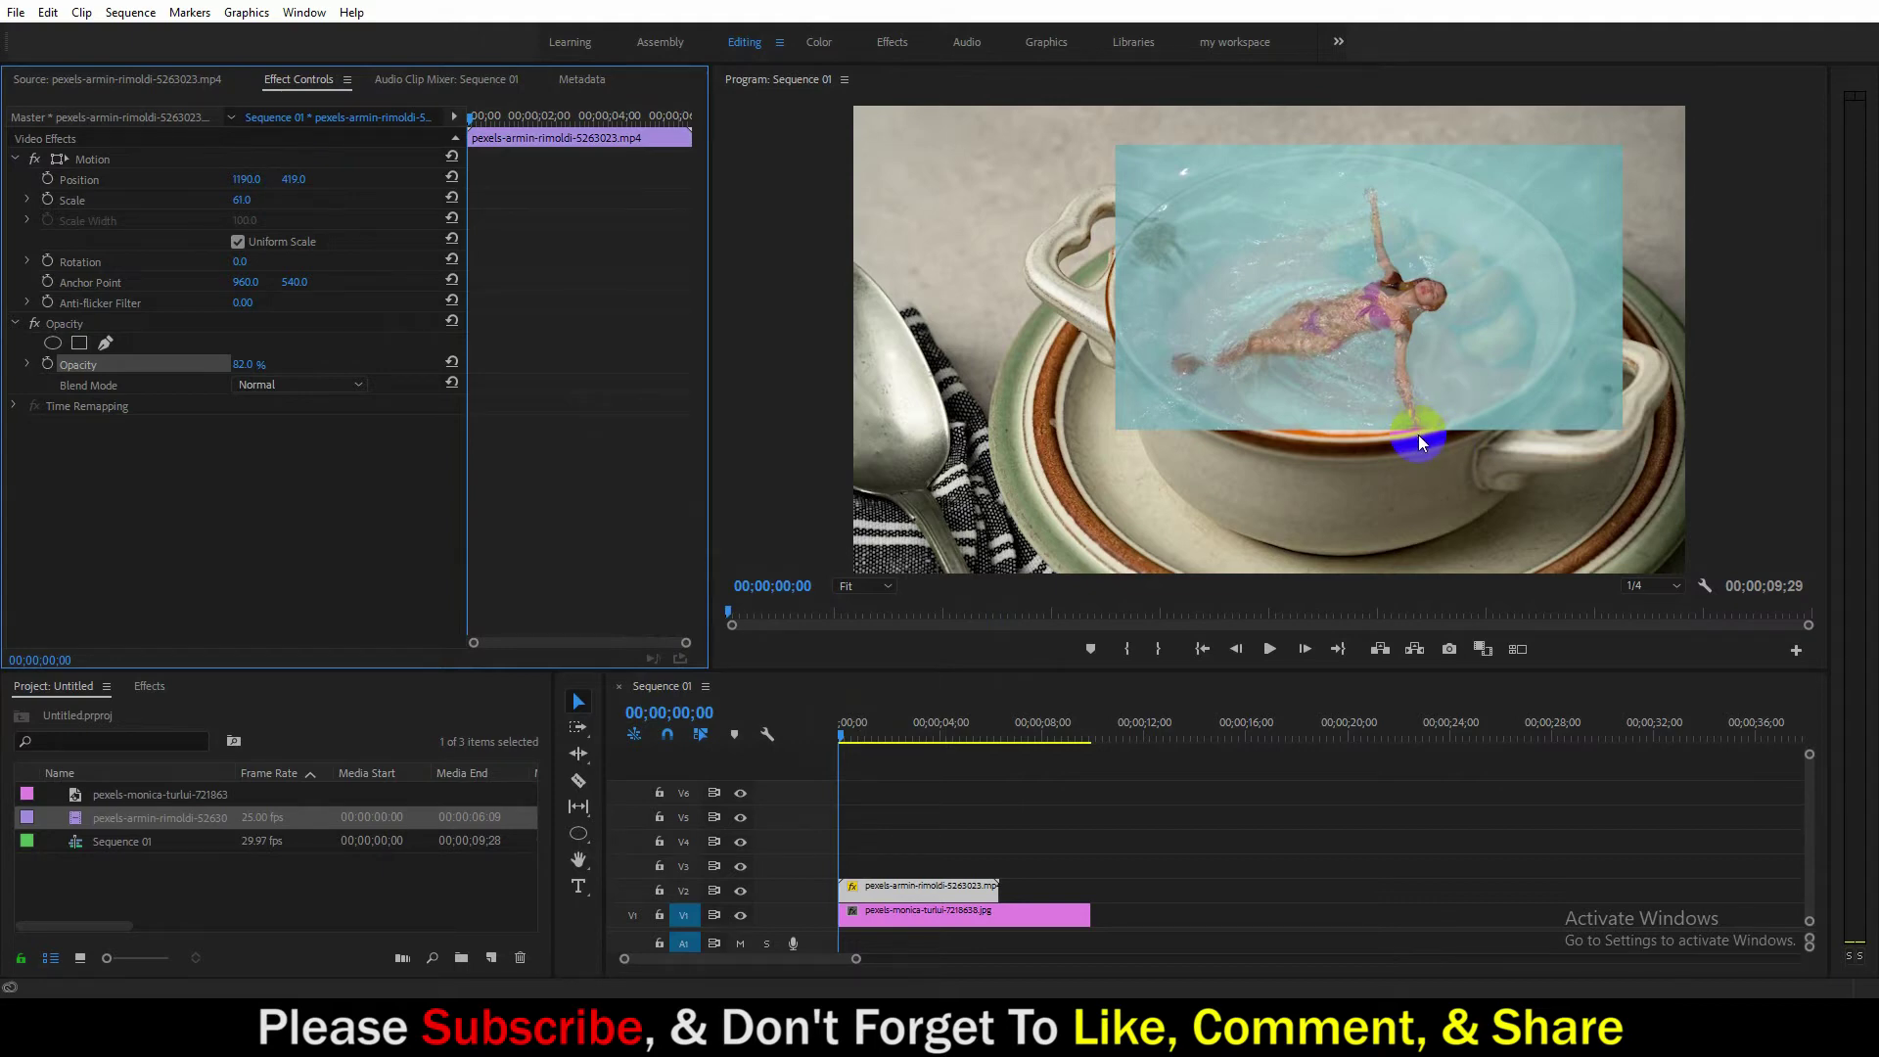
left_click(827, 732)
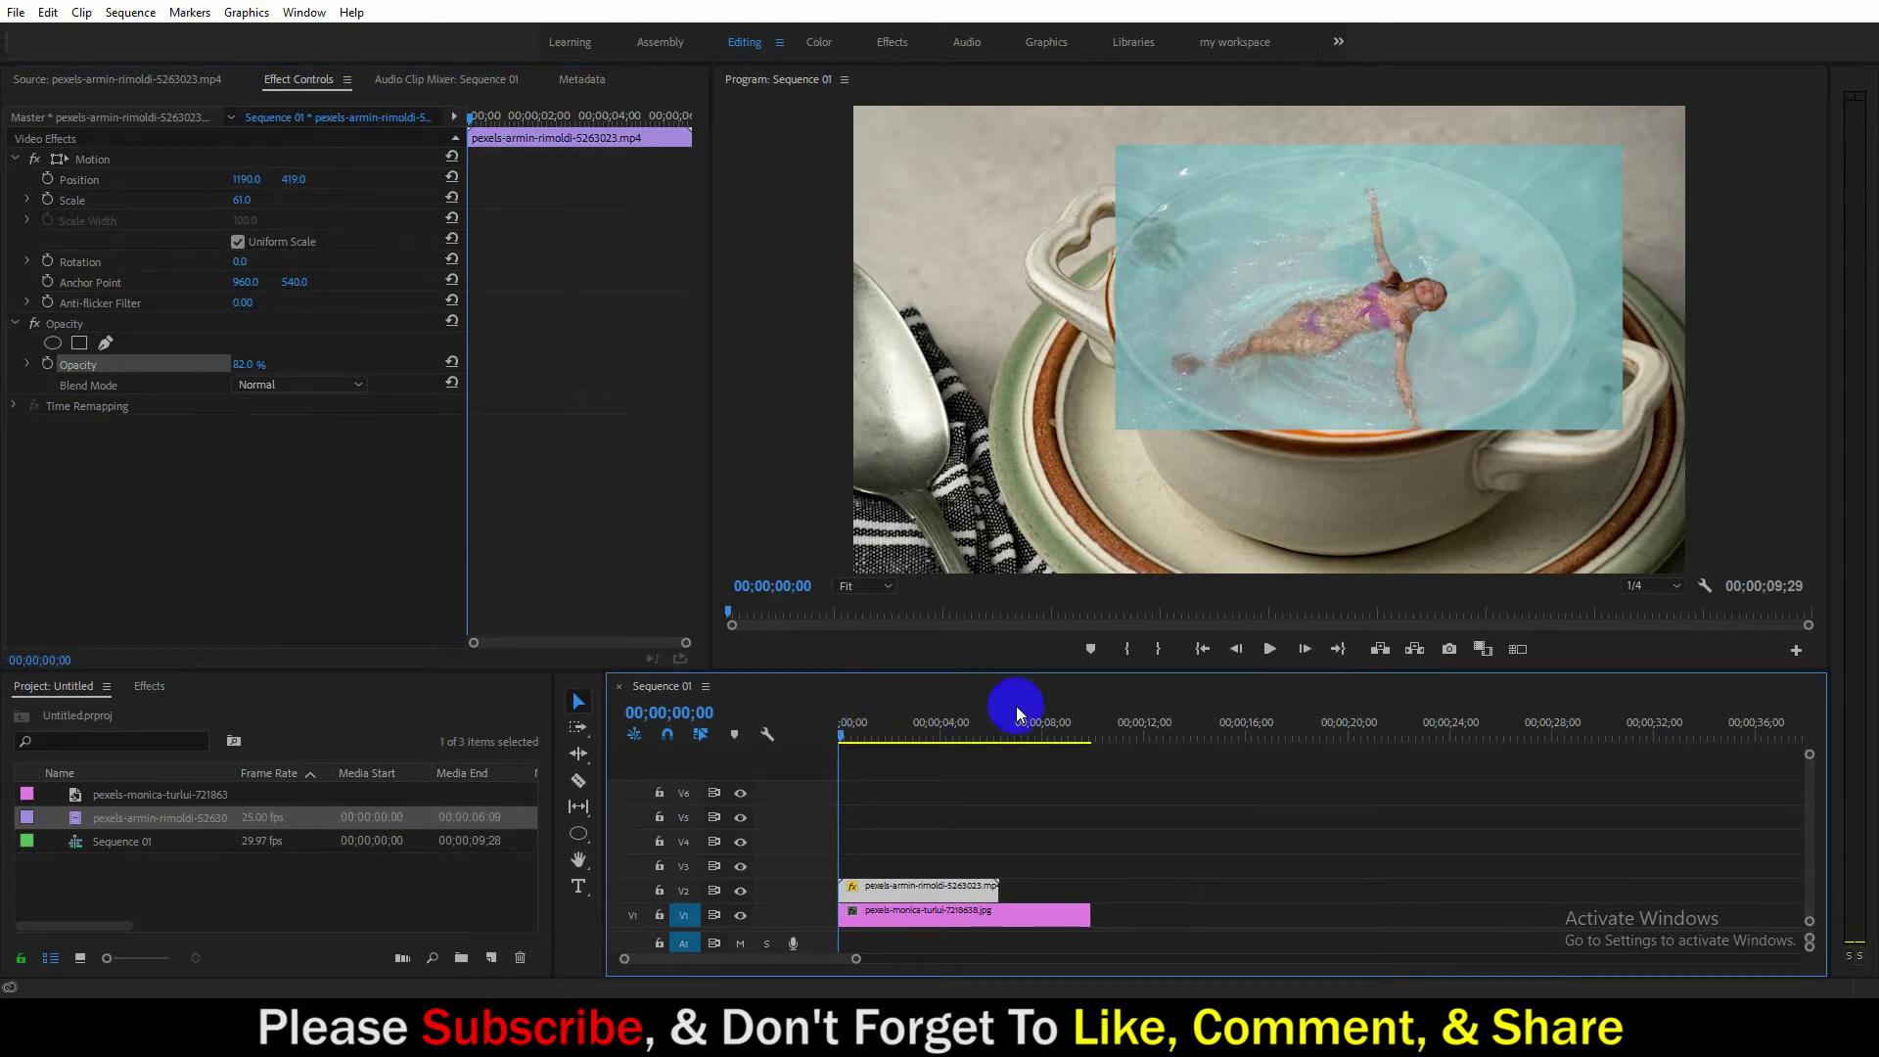
Play the overlay, reduce the pool clip's scale to 57, and rewind to the start.
left_click(1269, 649)
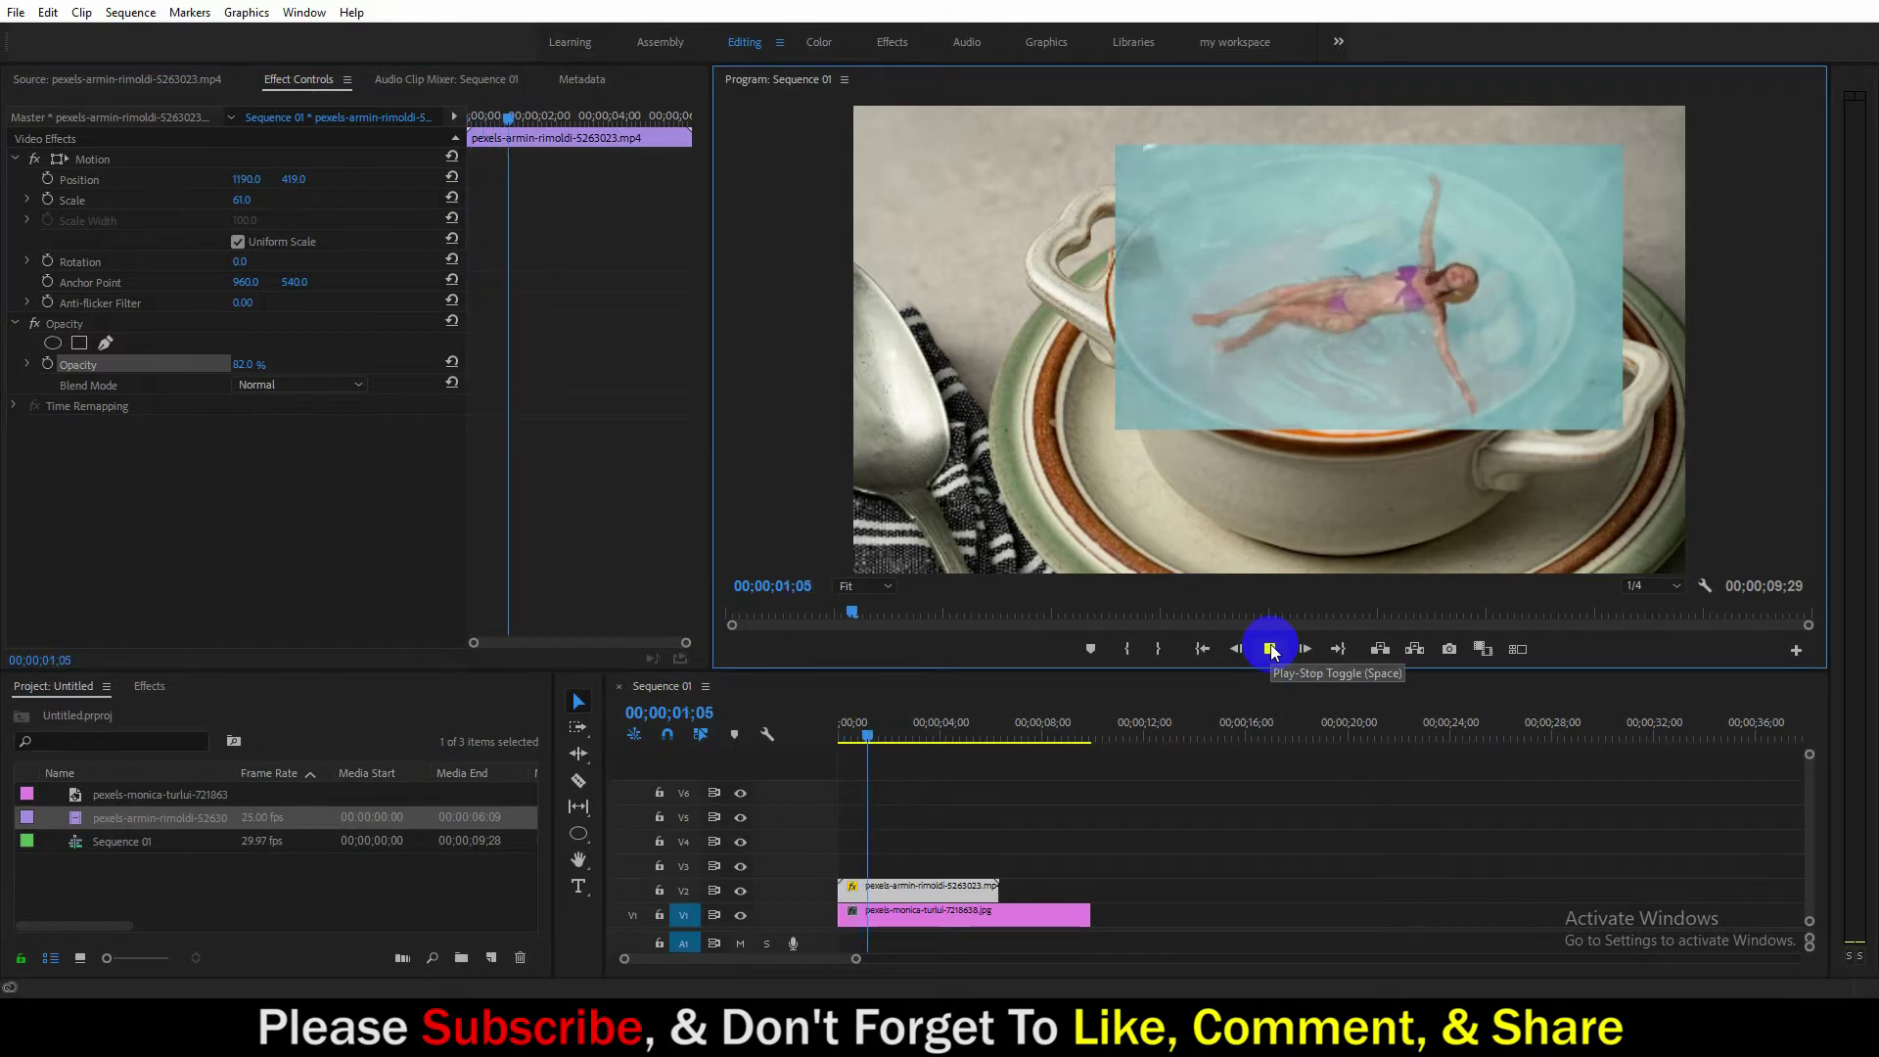
left_click(1269, 648)
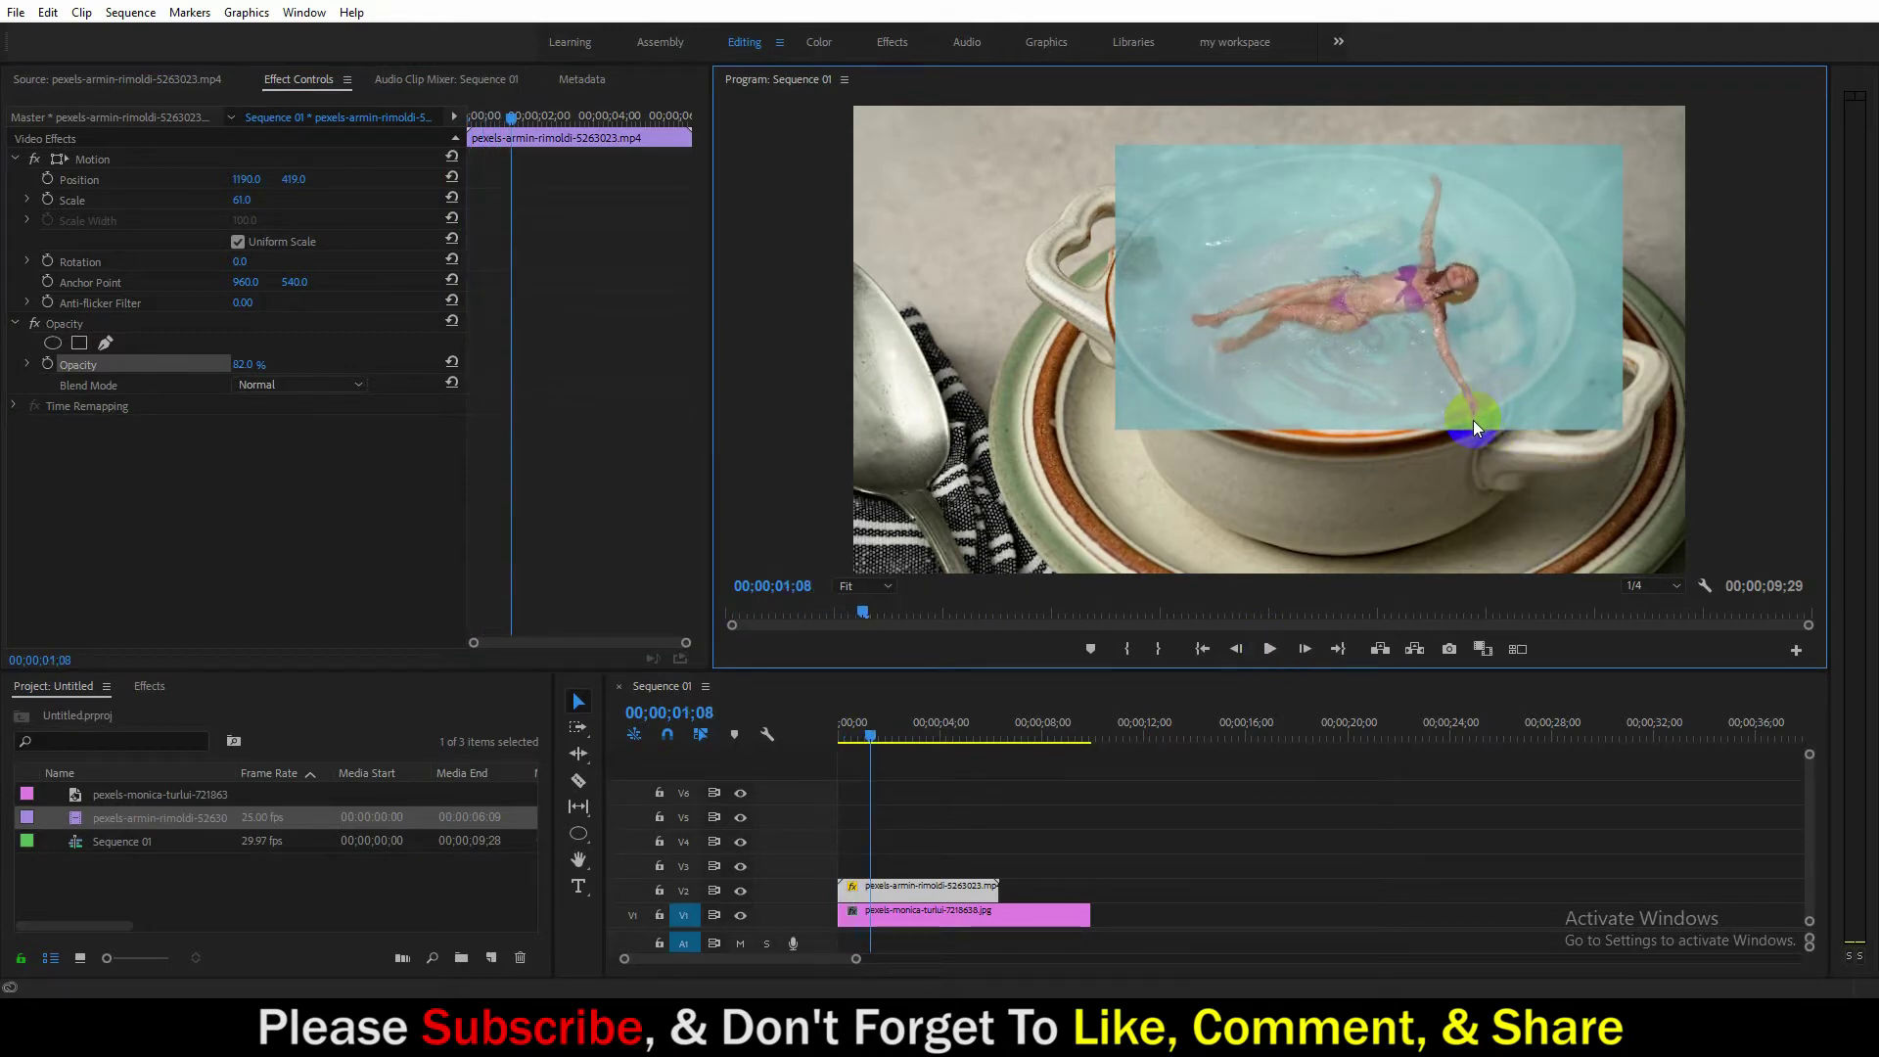
left_click(1388, 123)
left_click_drag(242, 202, 232, 200)
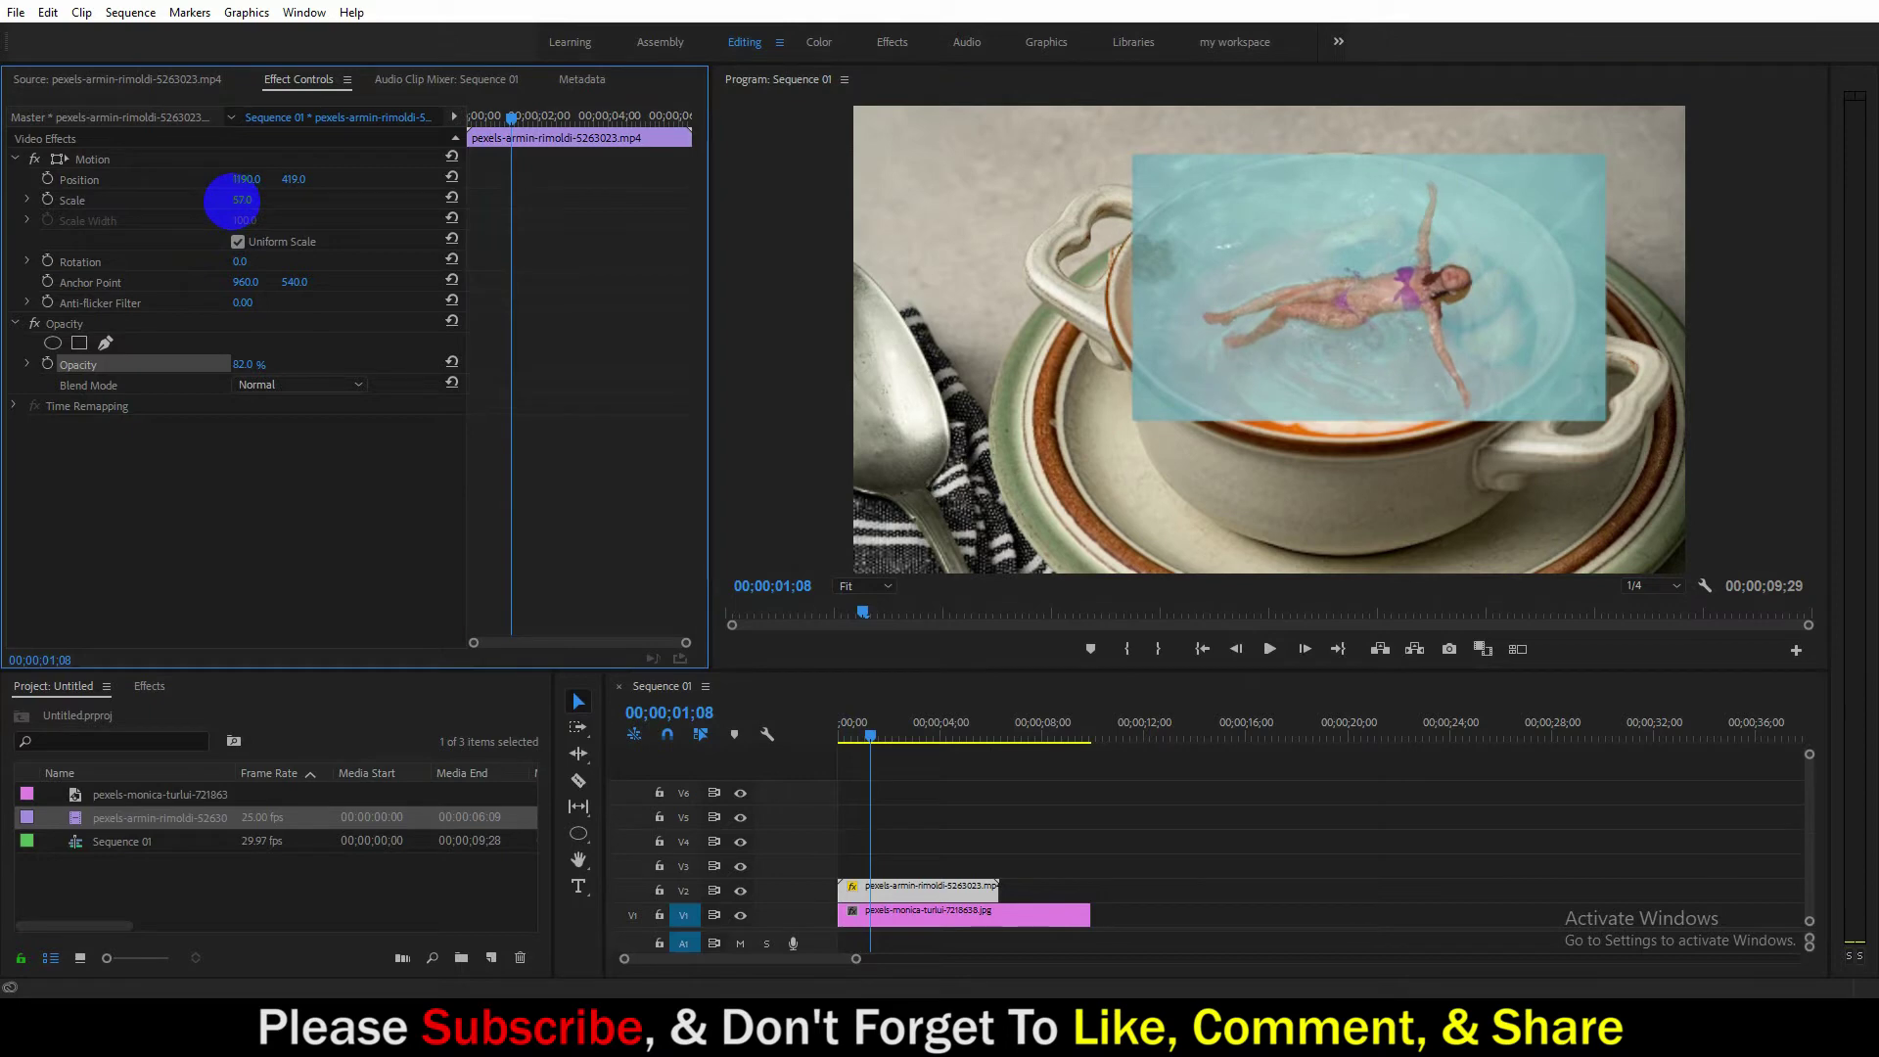
left_click_drag(861, 734, 811, 747)
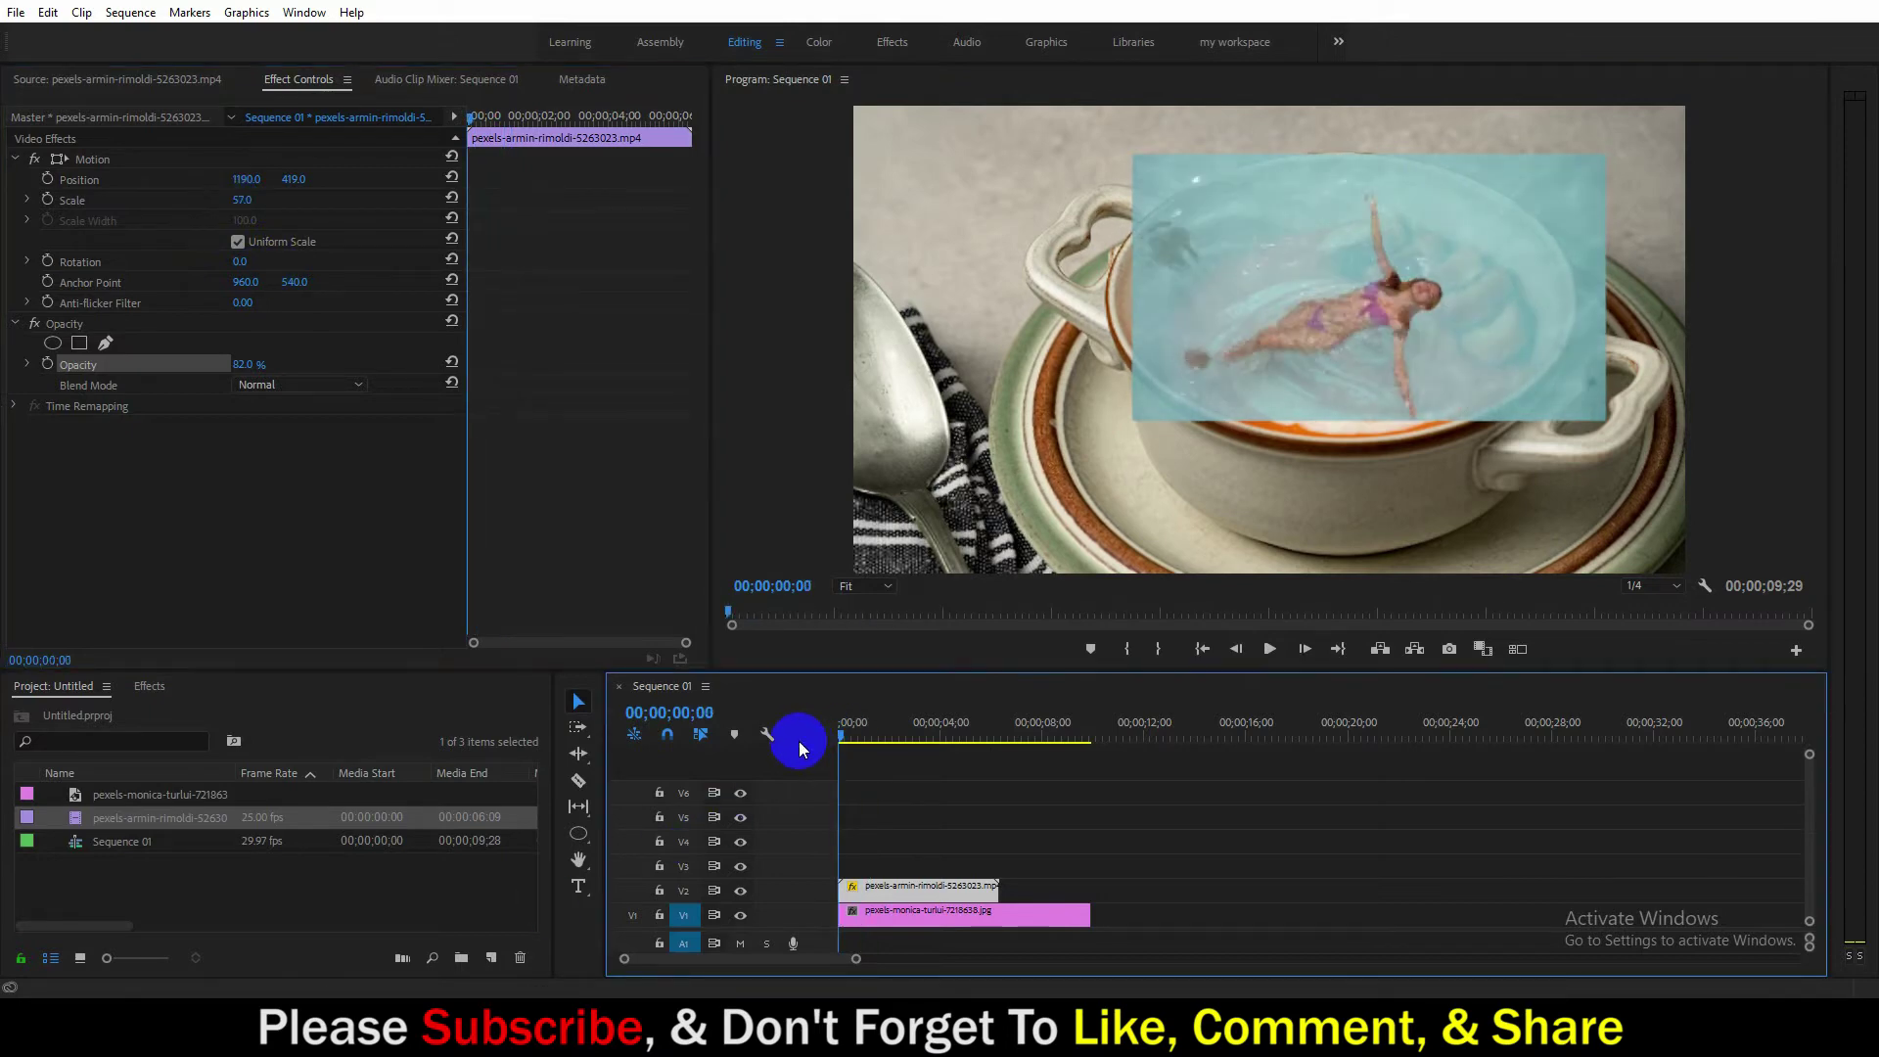
Reposition the pool clip to 1132, 424 so it sits centred over the bowl.
left_click(1292, 436)
left_click_drag(298, 186, 313, 176)
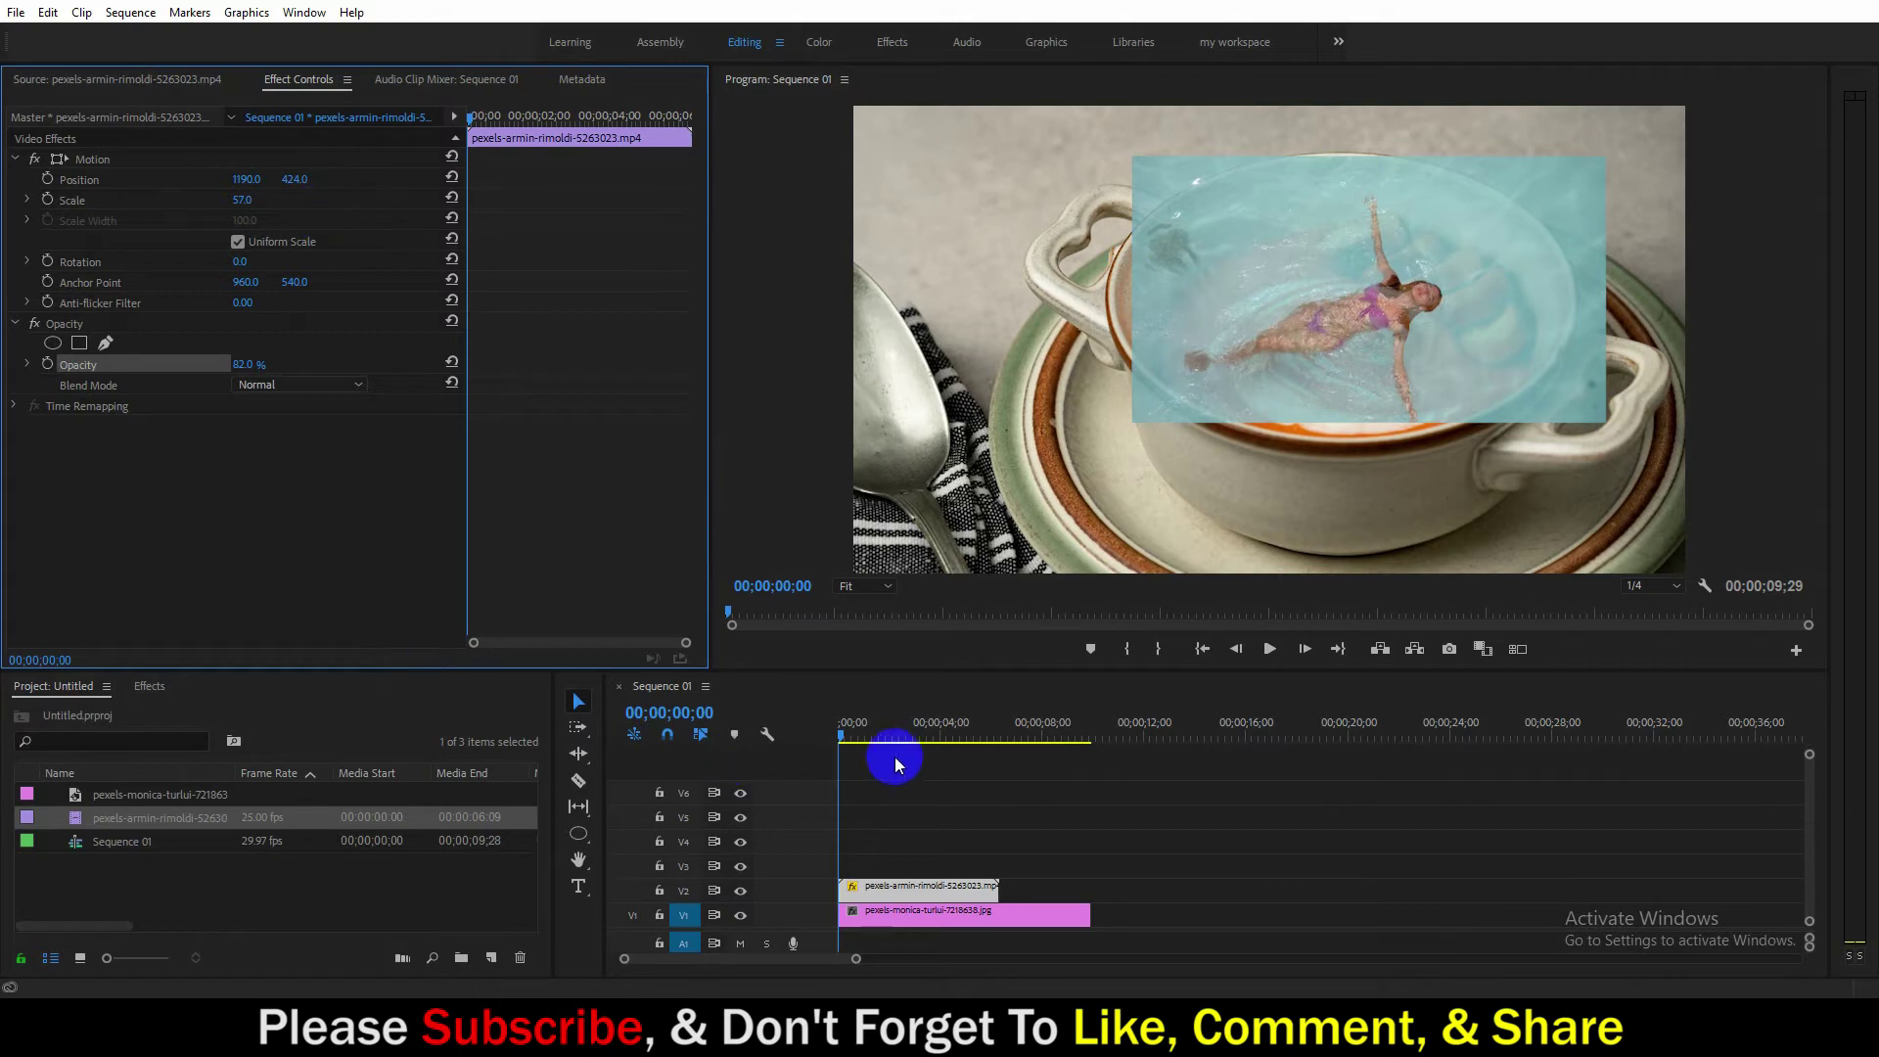
left_click_drag(246, 179, 173, 182)
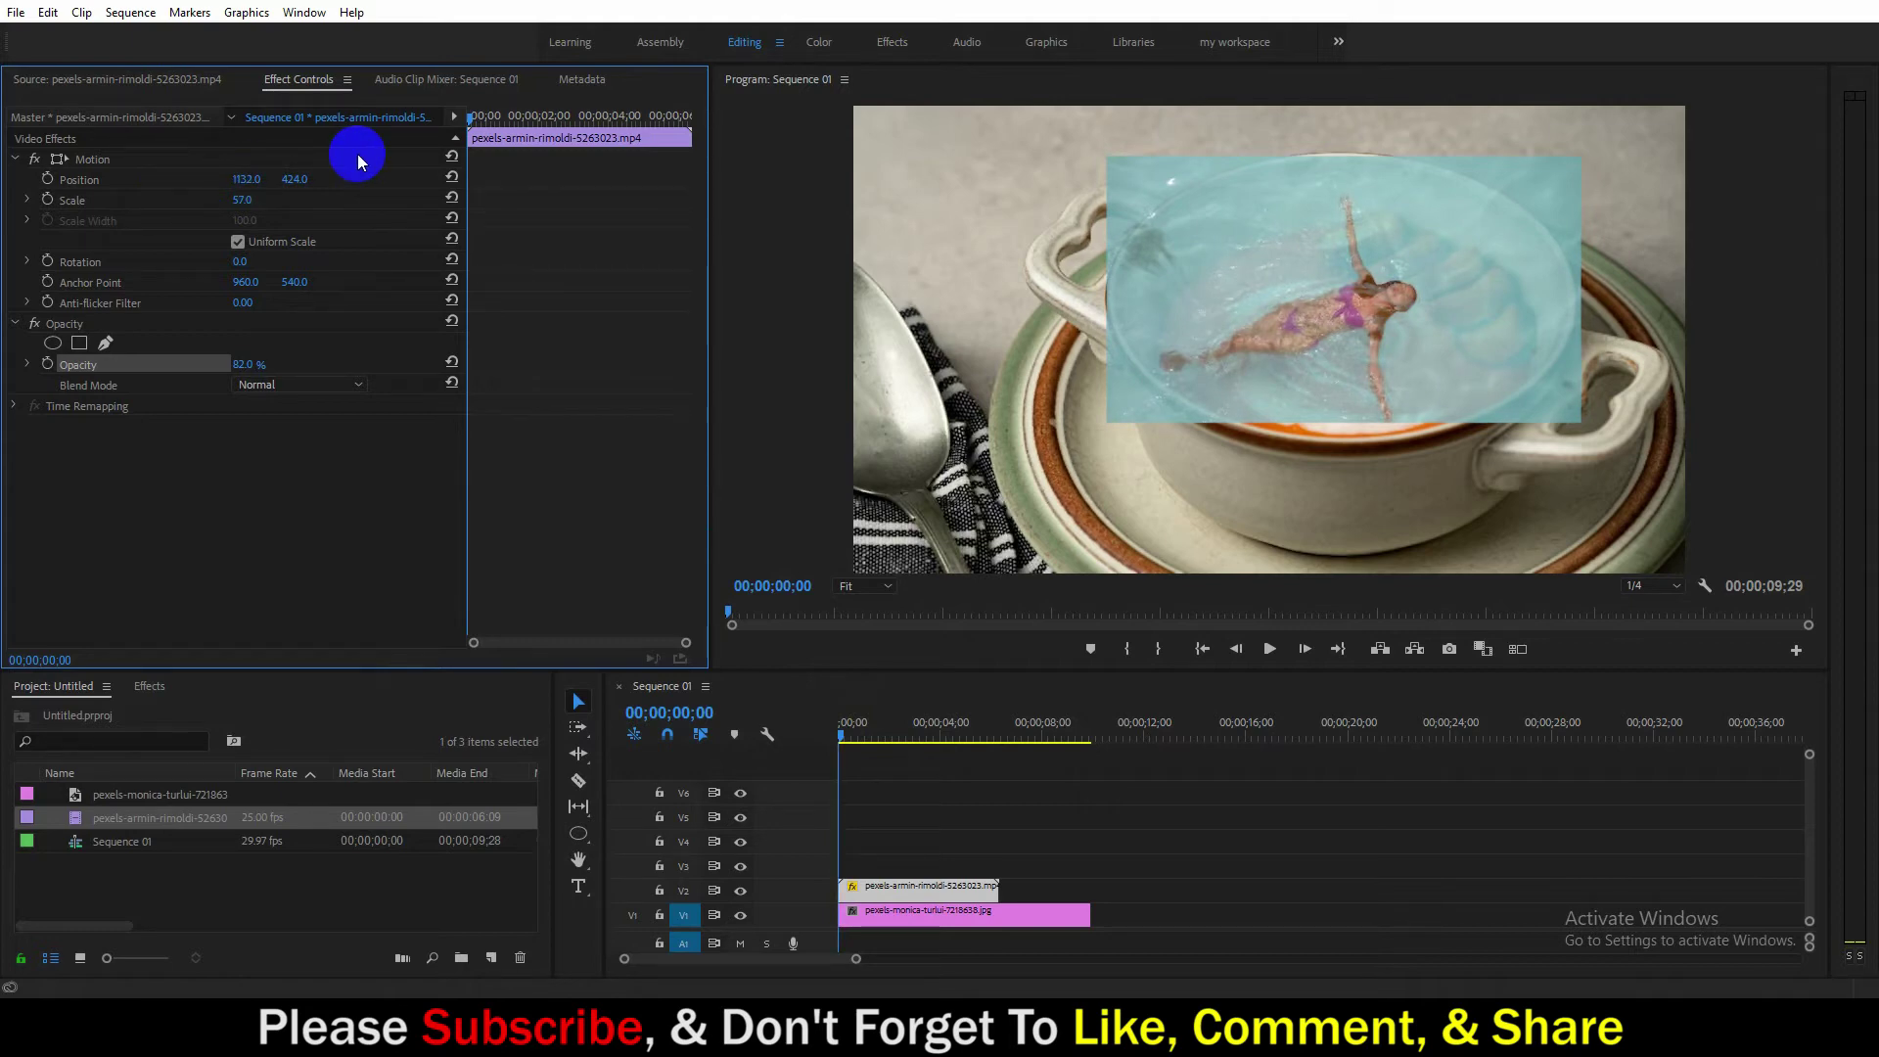
Restore full opacity and Alt-drag a copy of the pool clip onto V3, aligning its seam.
left_click(451, 362)
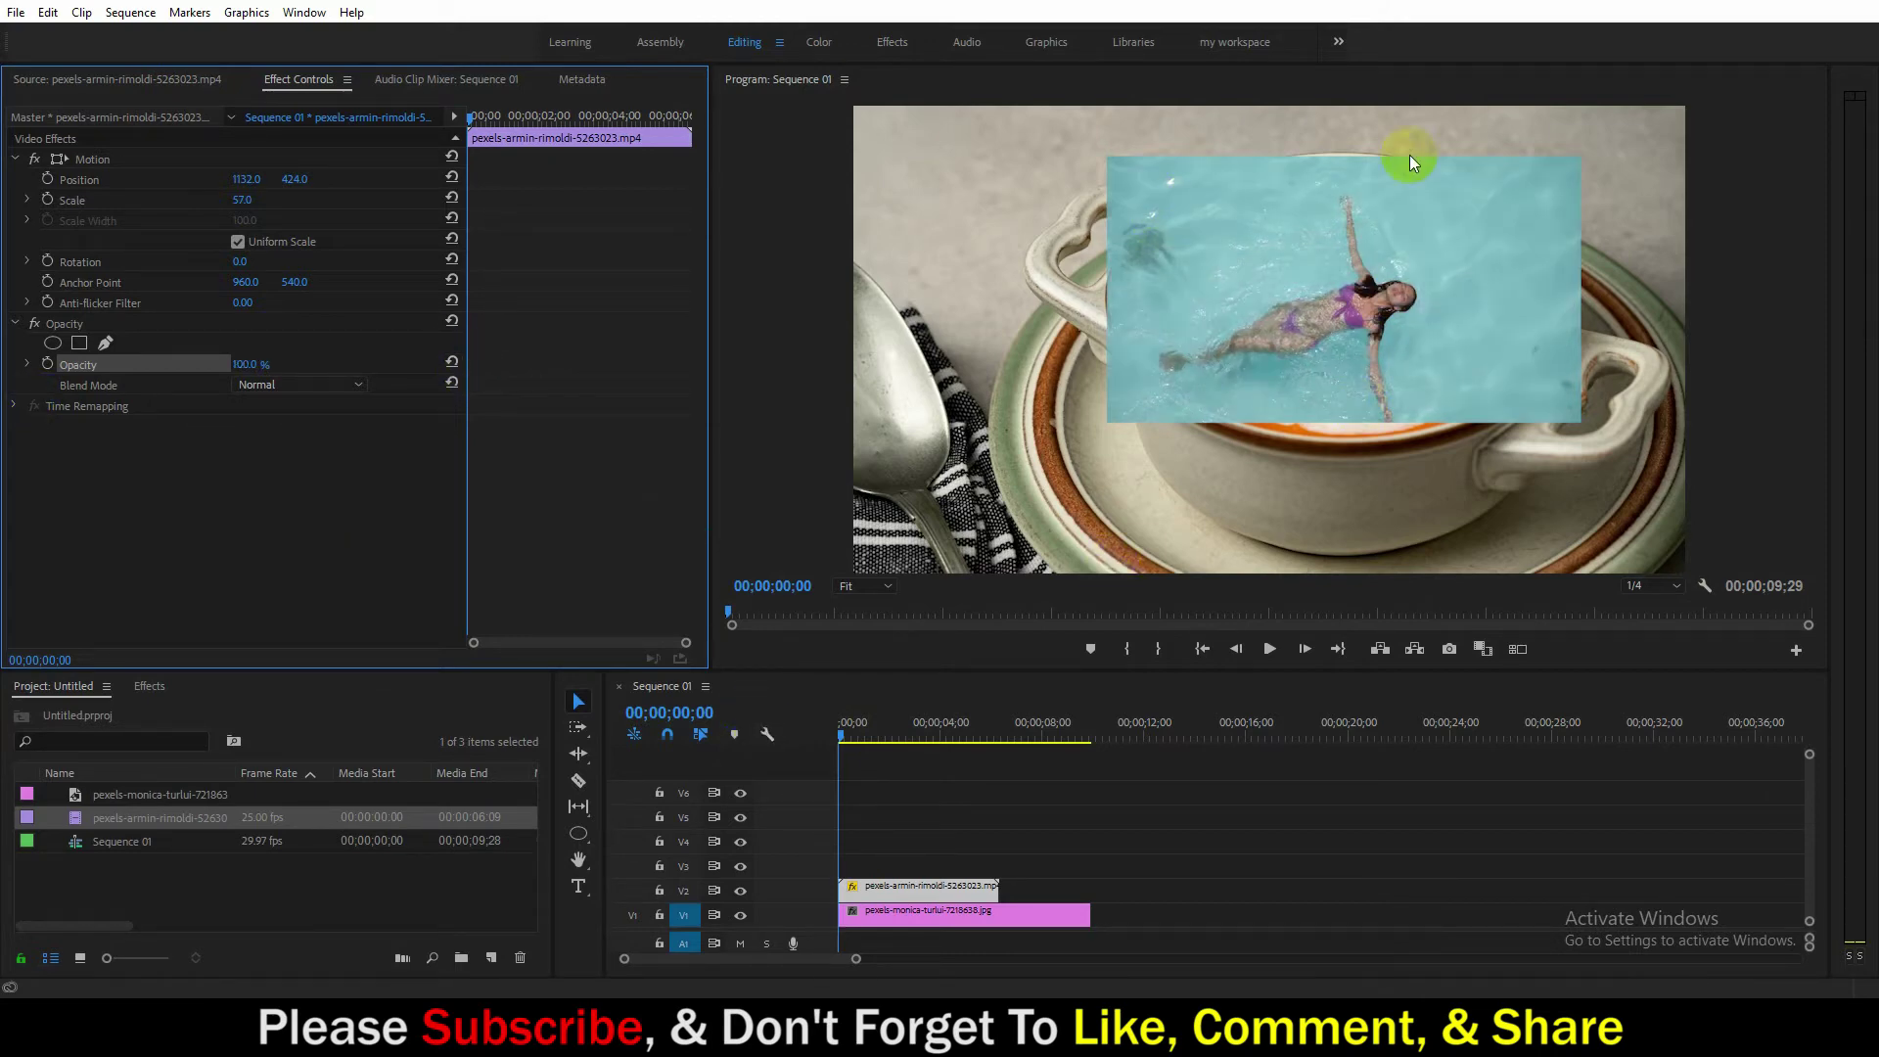
left_click(918, 874)
left_click_drag(918, 874, 918, 866)
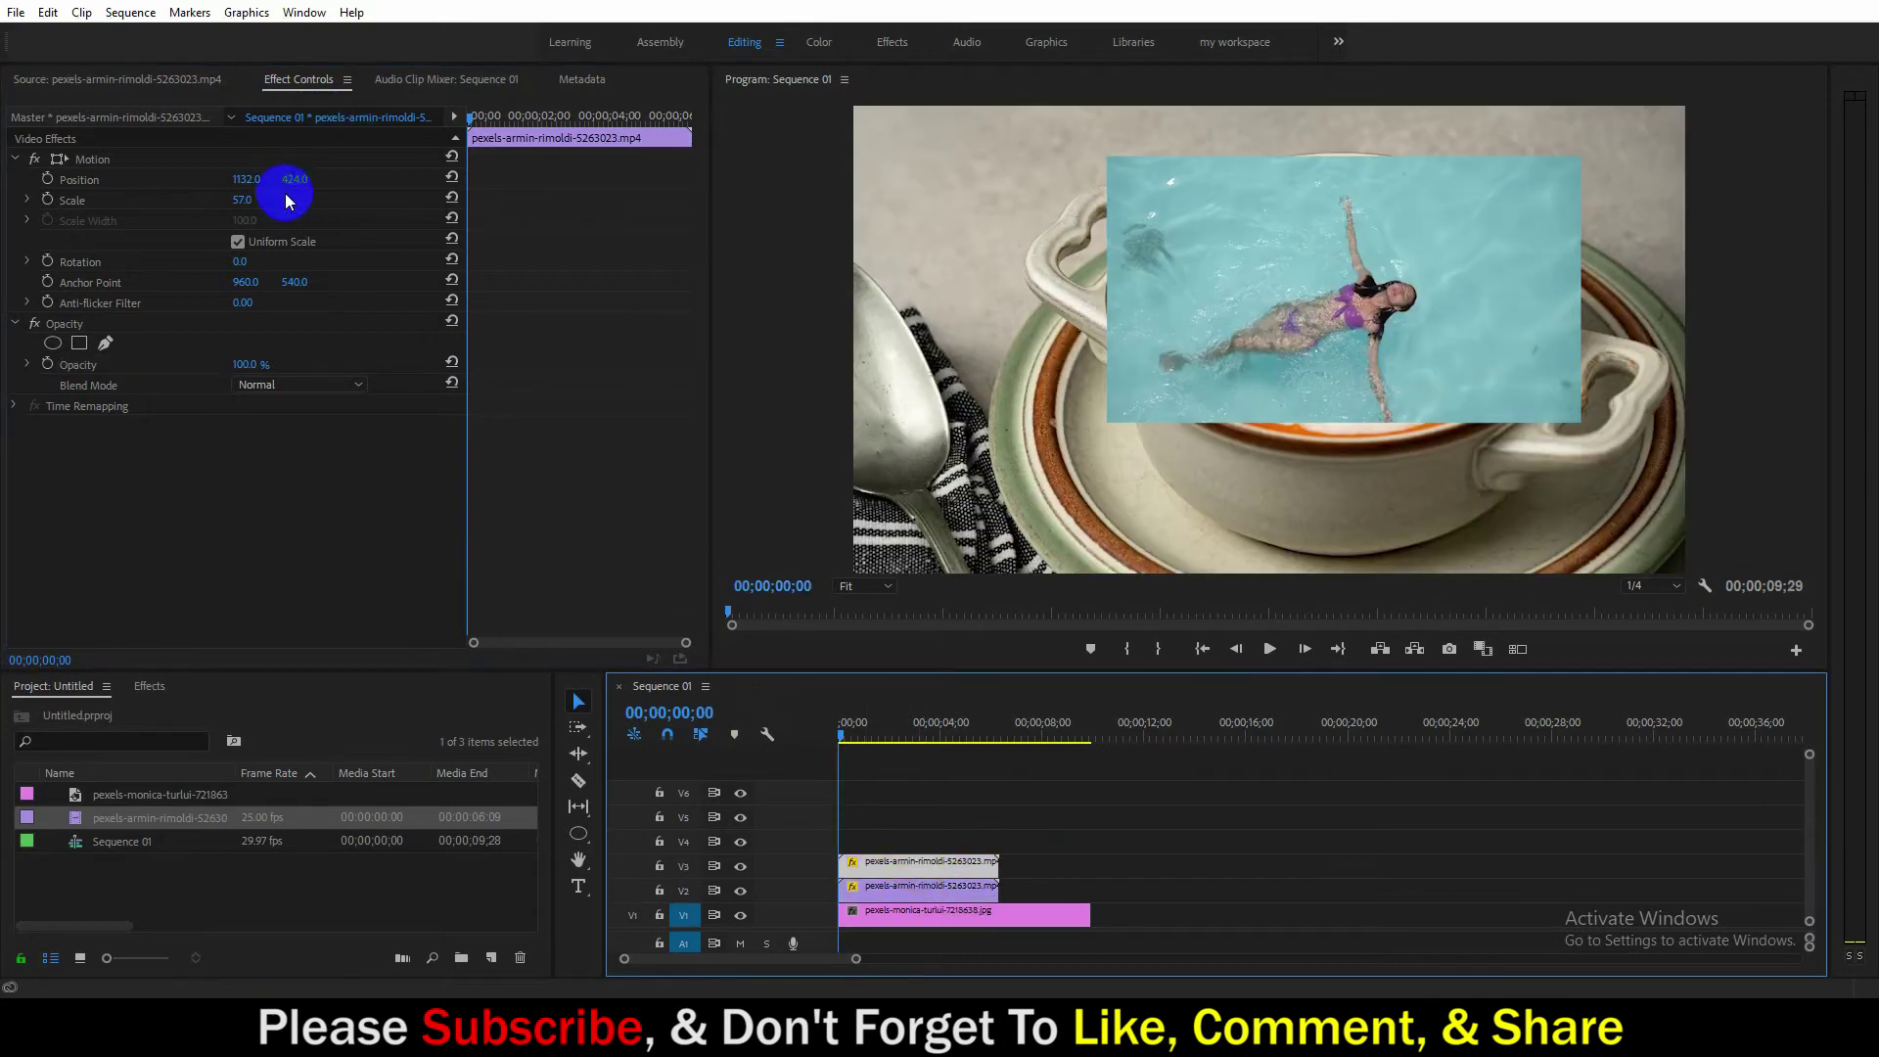
left_click_drag(375, 197, 918, 327)
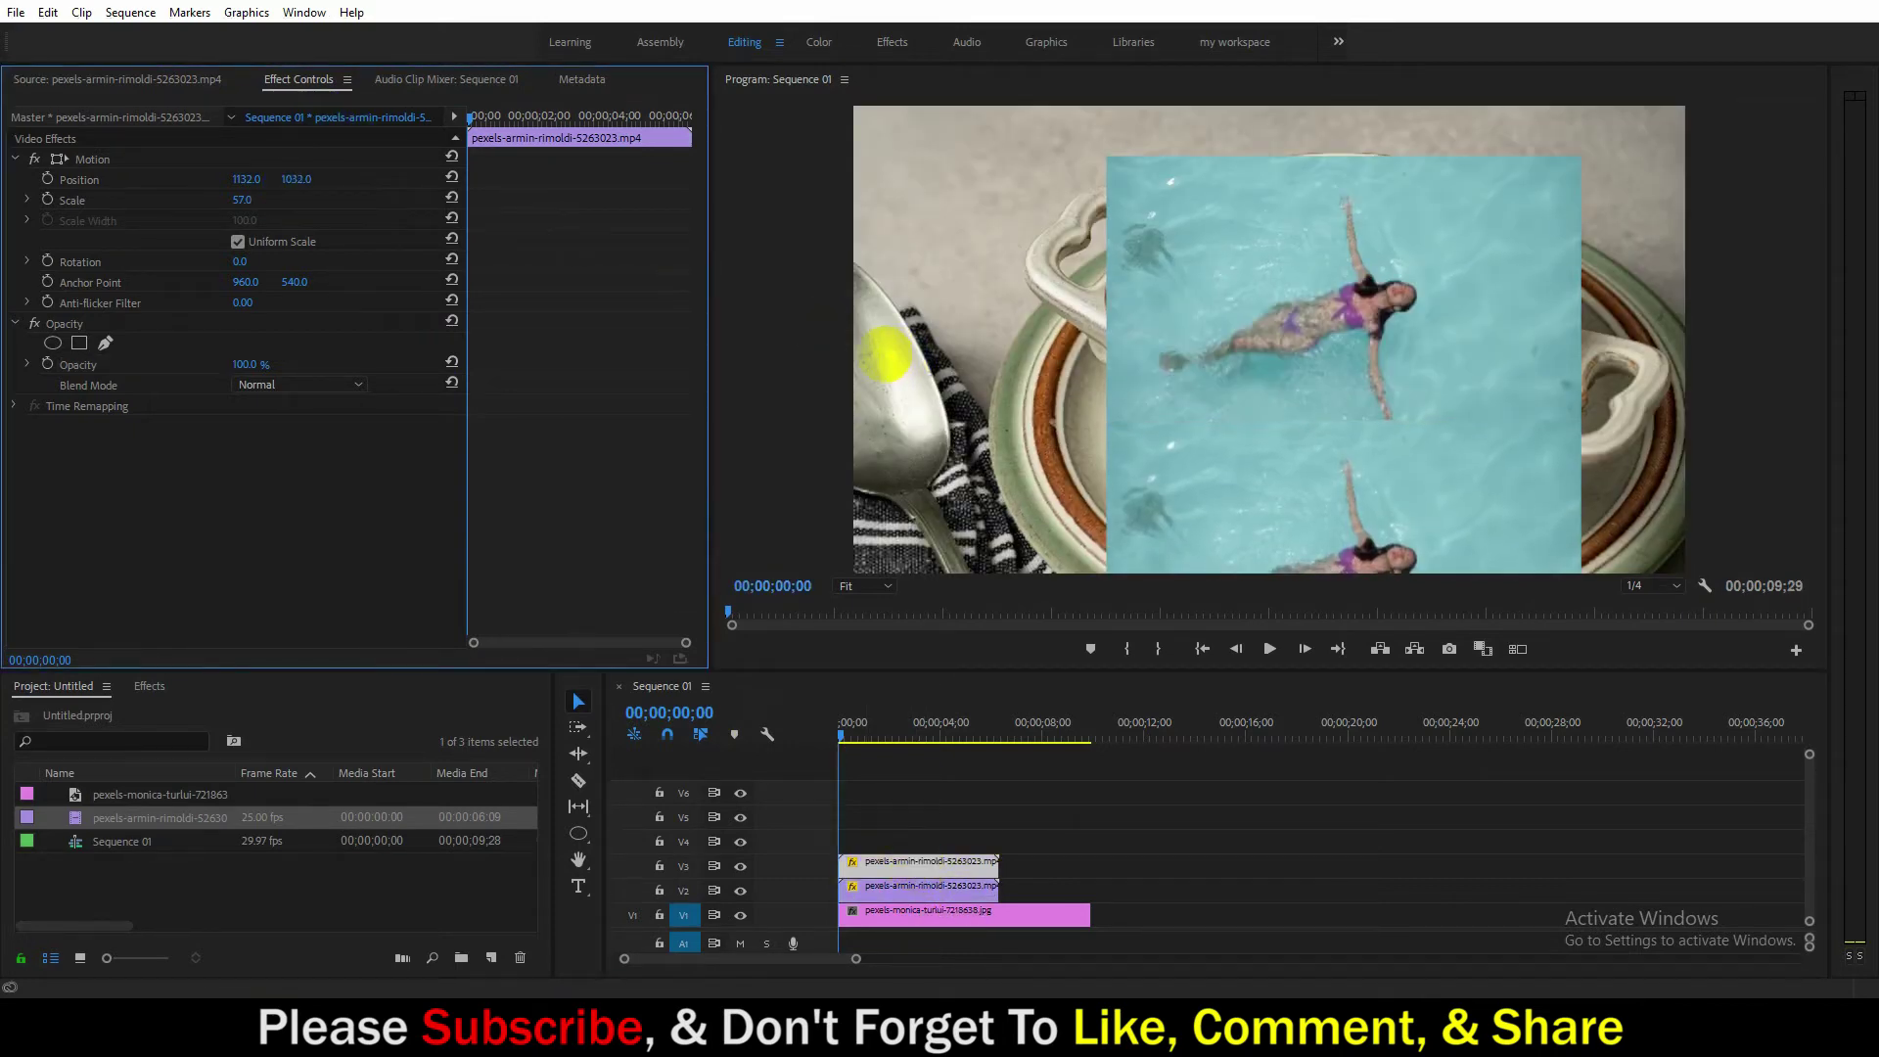
left_click_drag(296, 178, 291, 178)
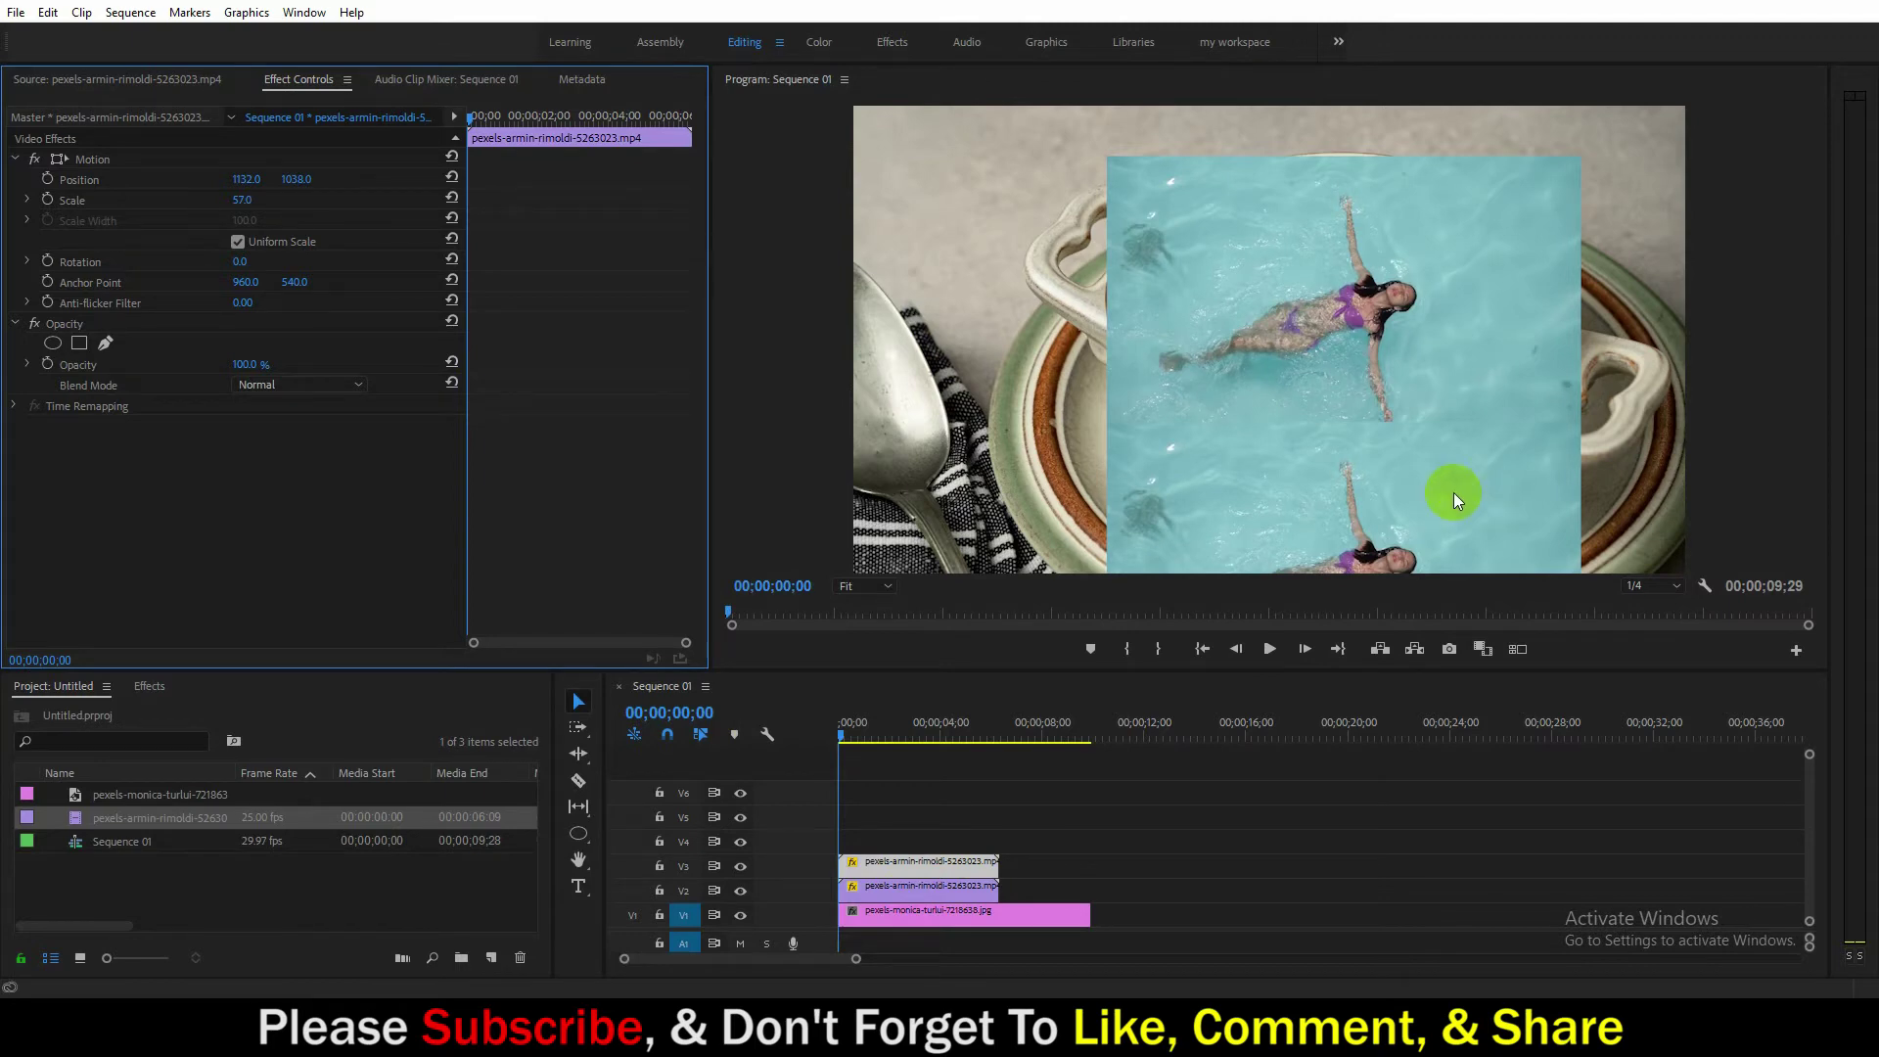
left_click_drag(298, 180, 299, 179)
Duplicate the pool clip onto V4, raise it to position 1132, -191, and select all three copies.
left_click(890, 889)
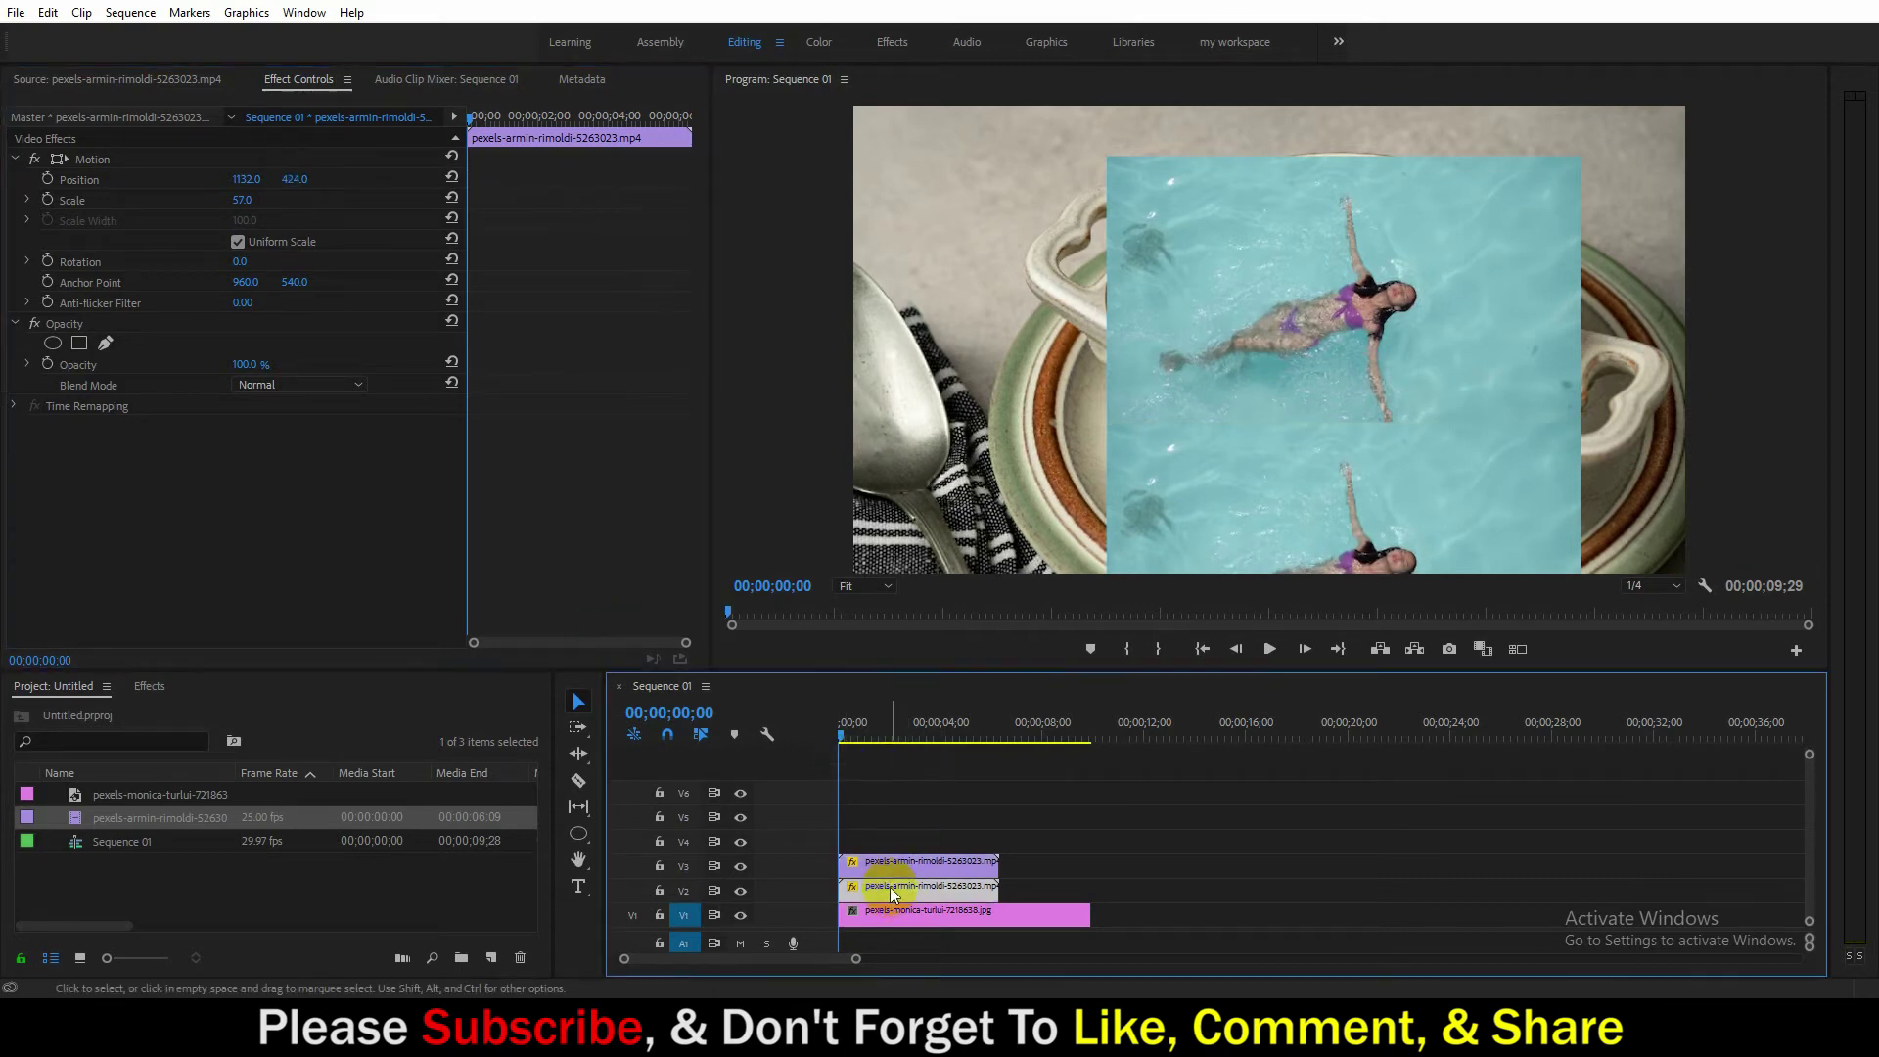
left_click_drag(889, 886, 889, 837)
left_click(293, 178)
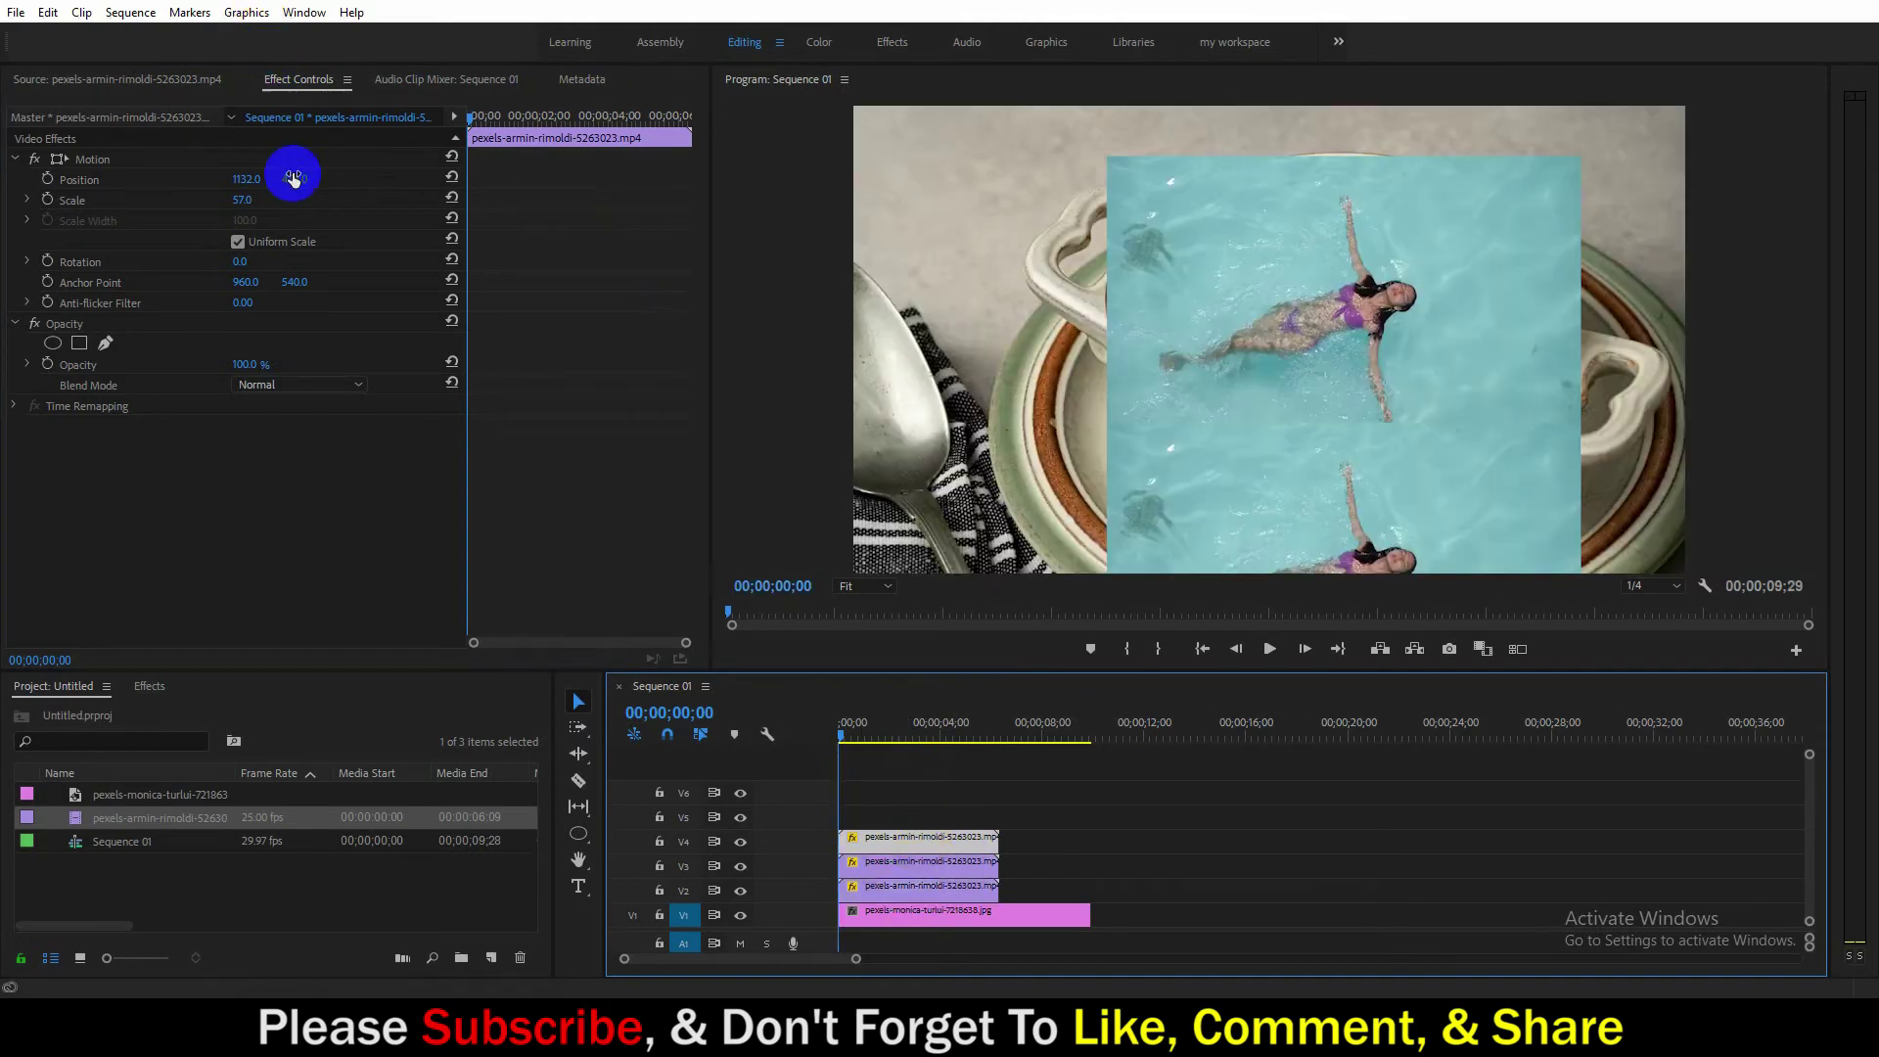
mouse_move(292, 178)
left_mouse_down()
mouse_move(16, 164)
mouse_move(284, 176)
left_mouse_up()
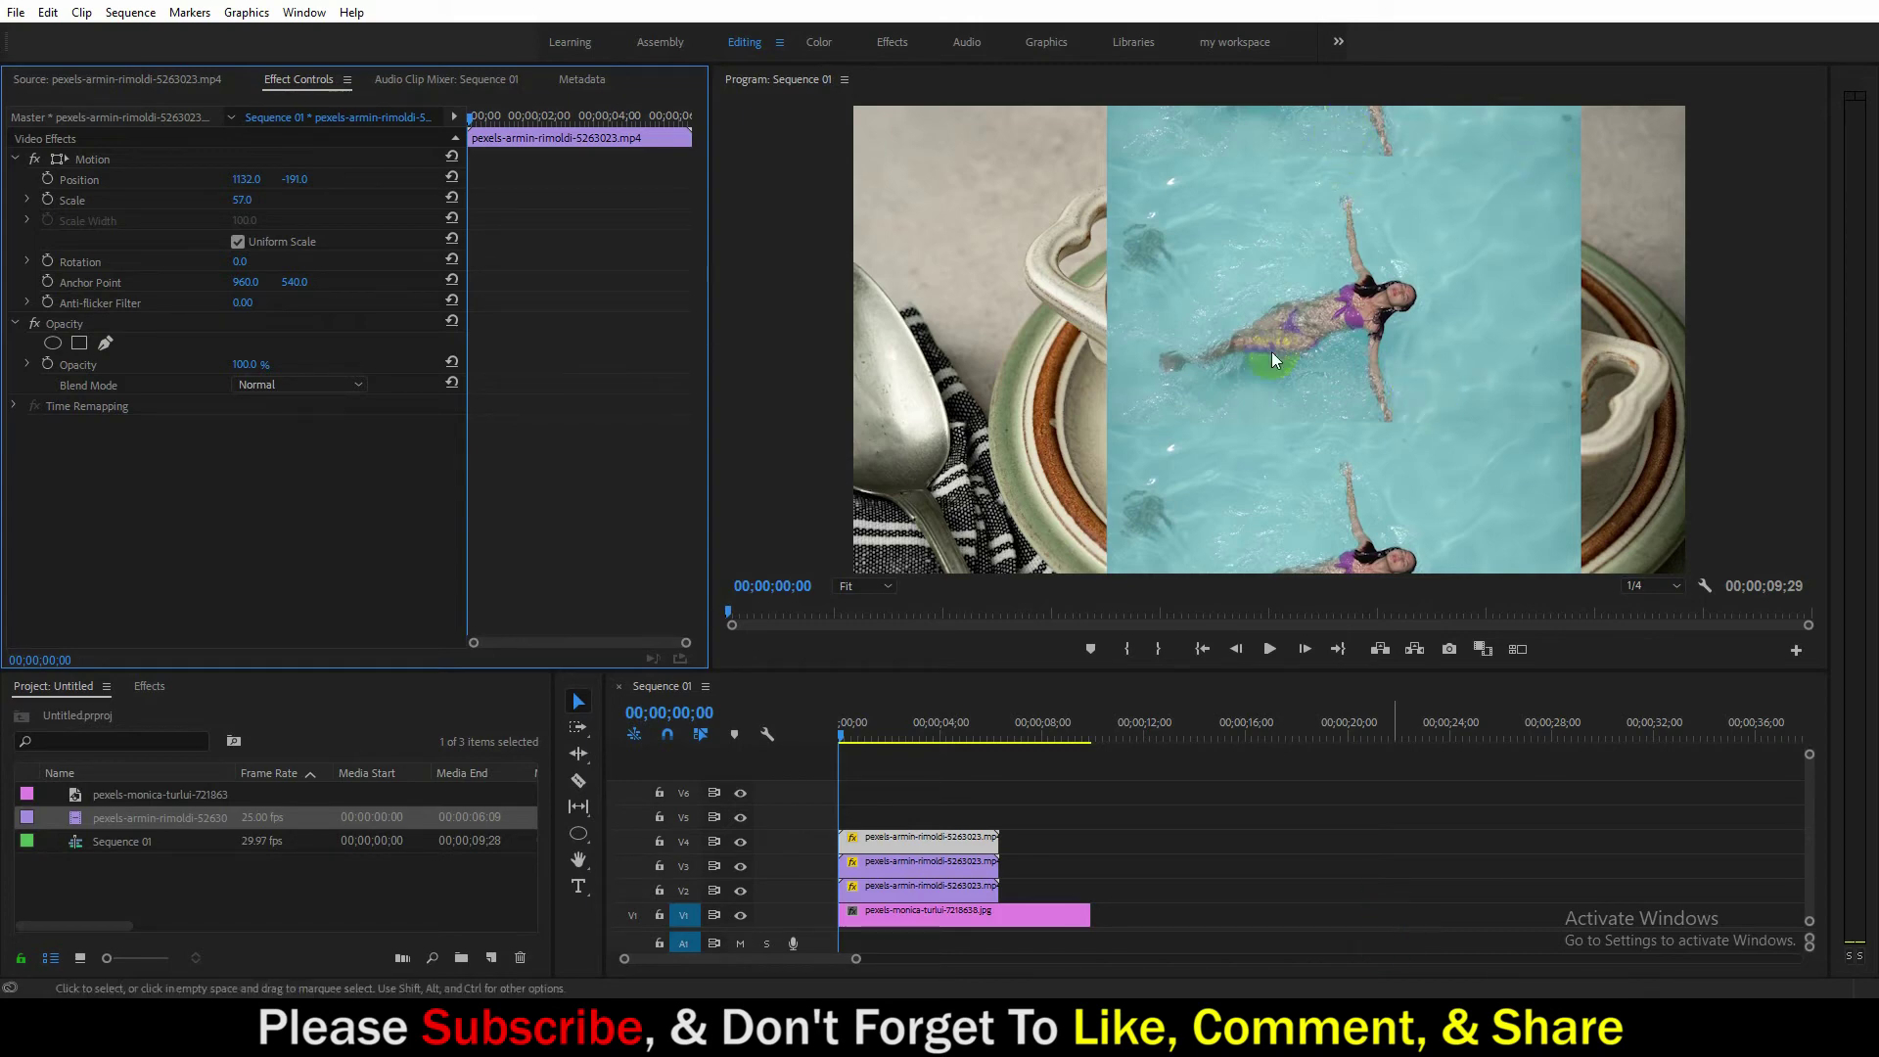
left_click_drag(1029, 903, 964, 827)
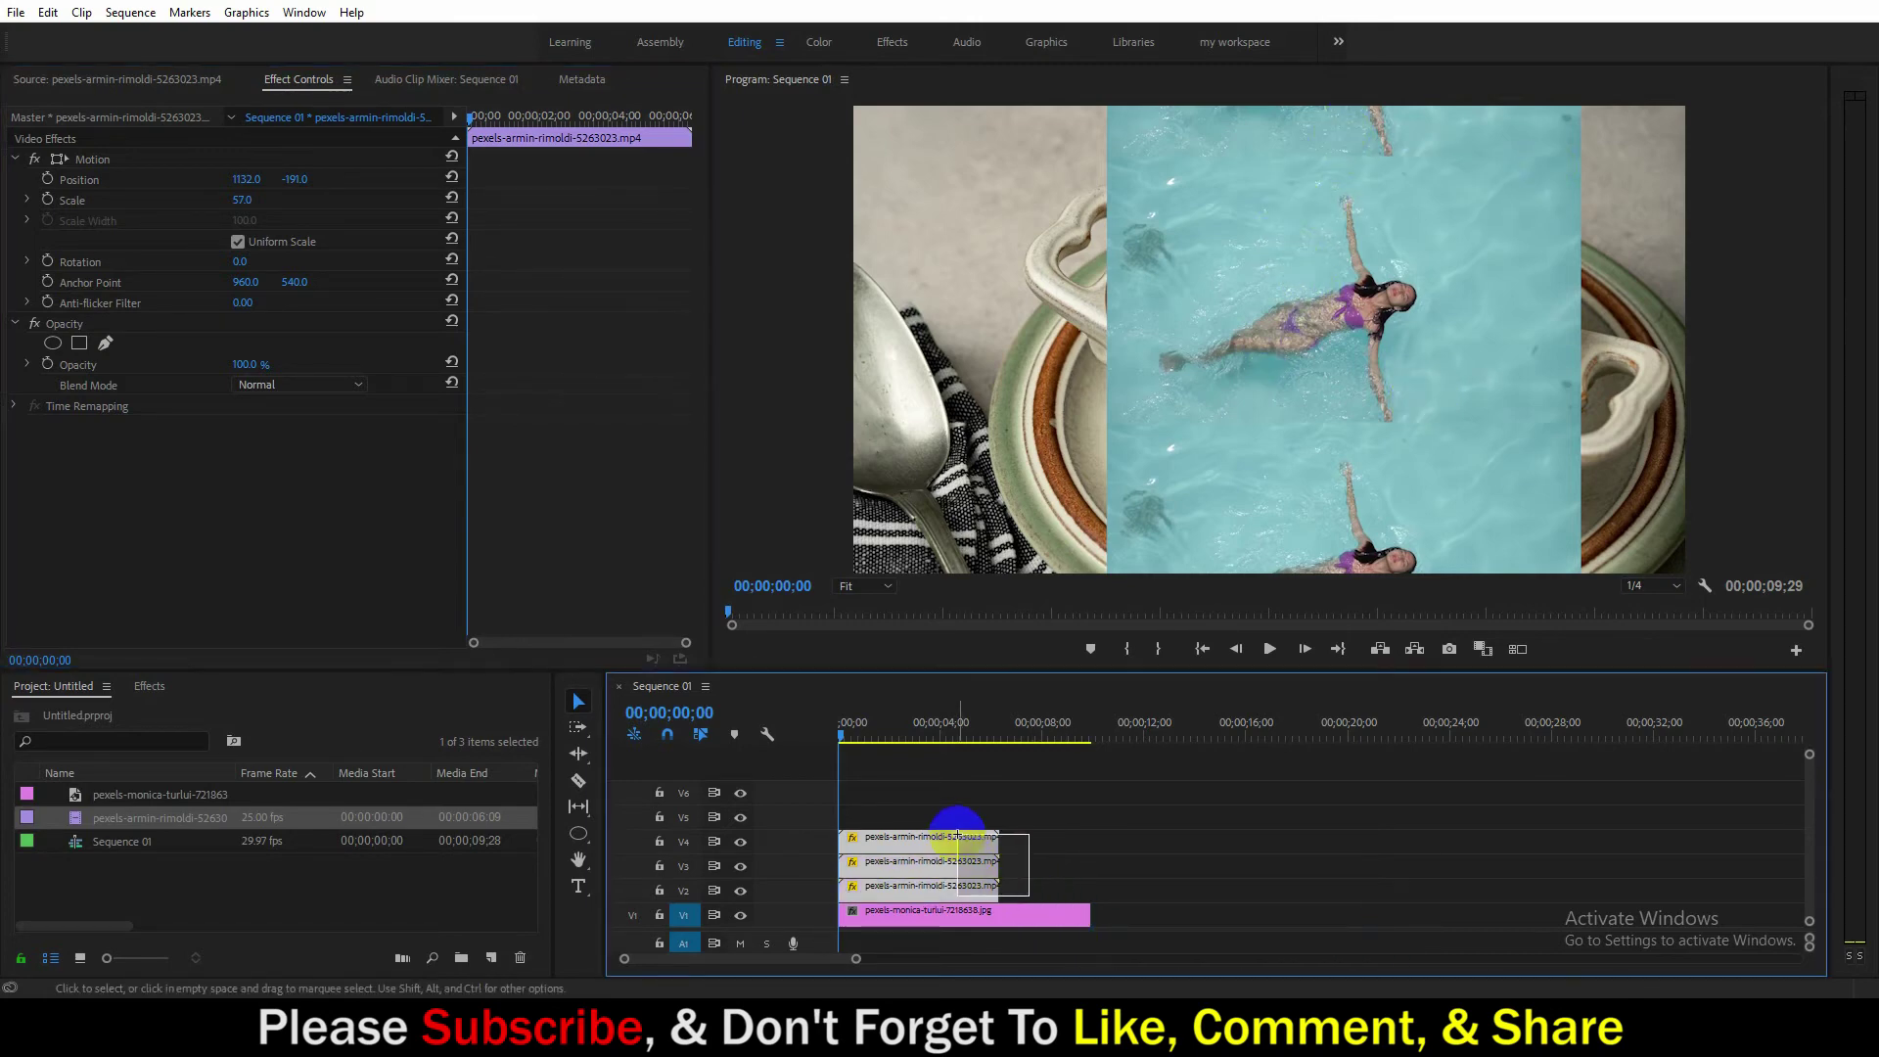
Nest the three pool clips into Nested Sequence 02 and turn off the V2 track output.
right_click(968, 847)
left_click(1053, 541)
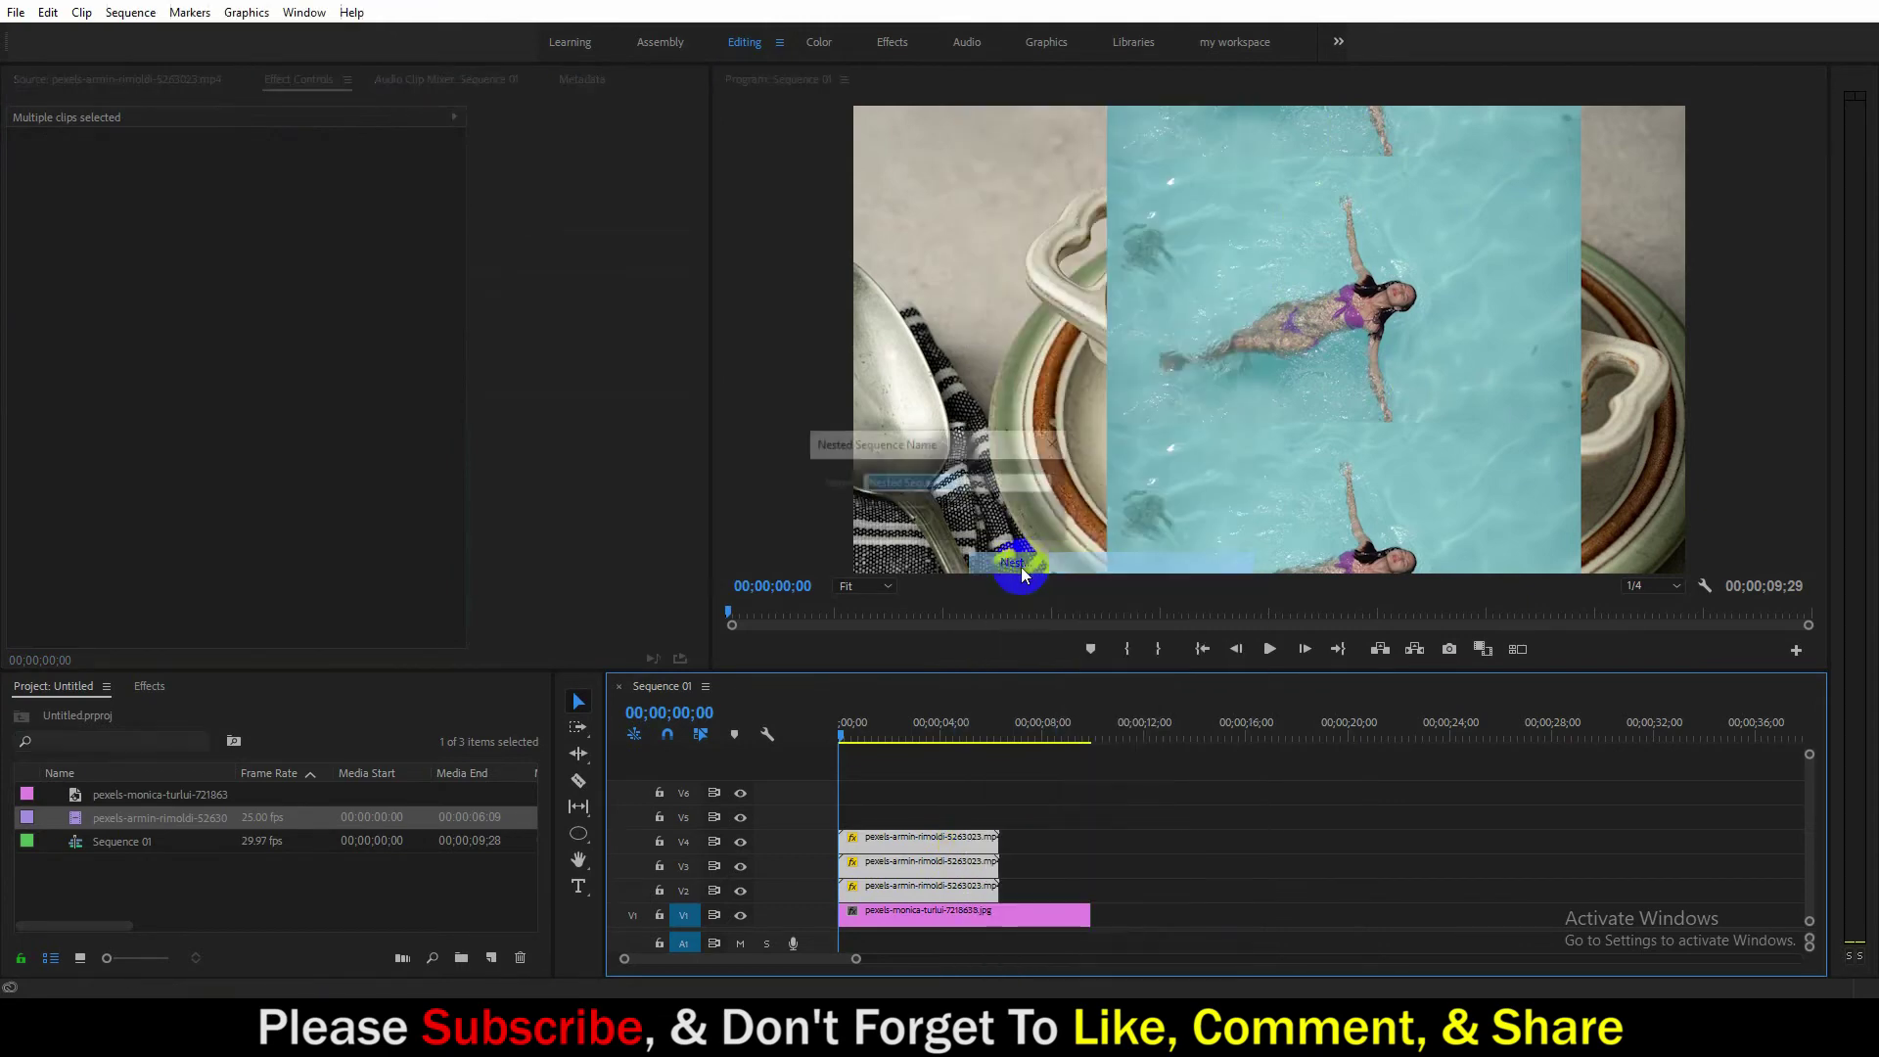
left_click(904, 516)
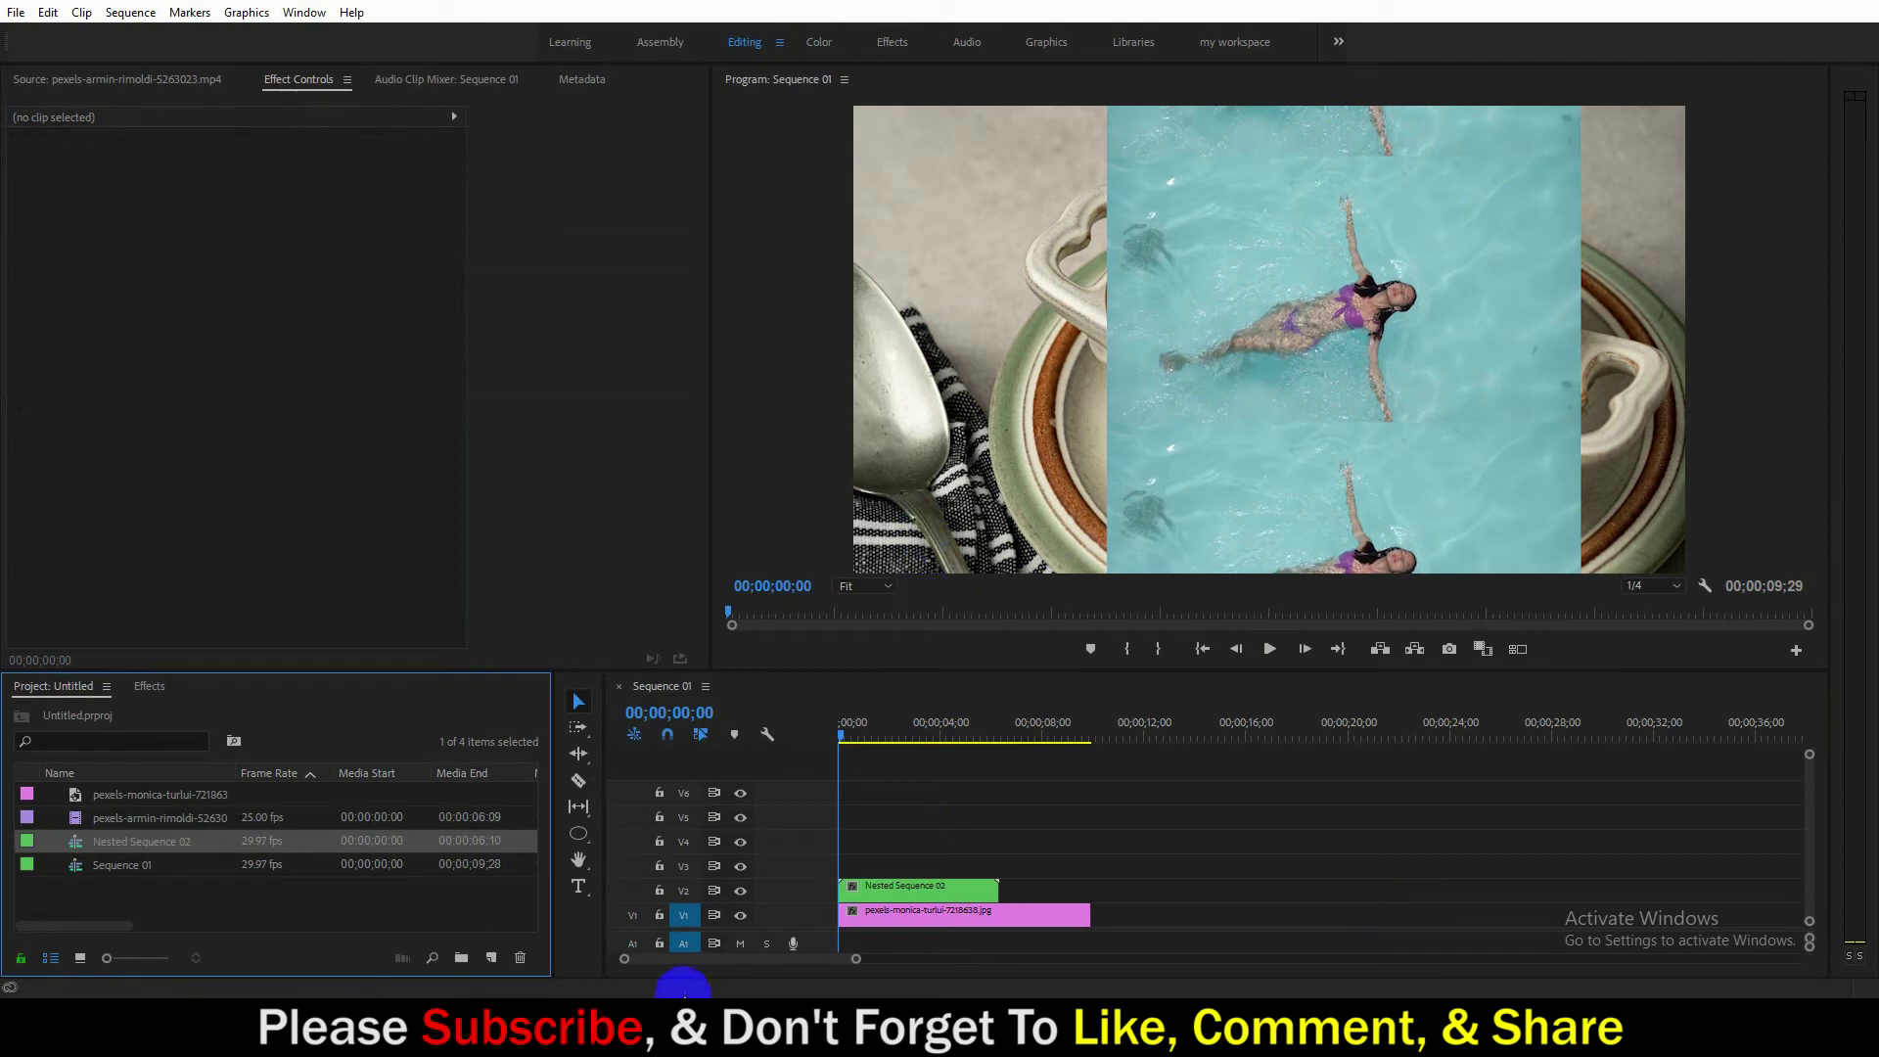
left_click(741, 891)
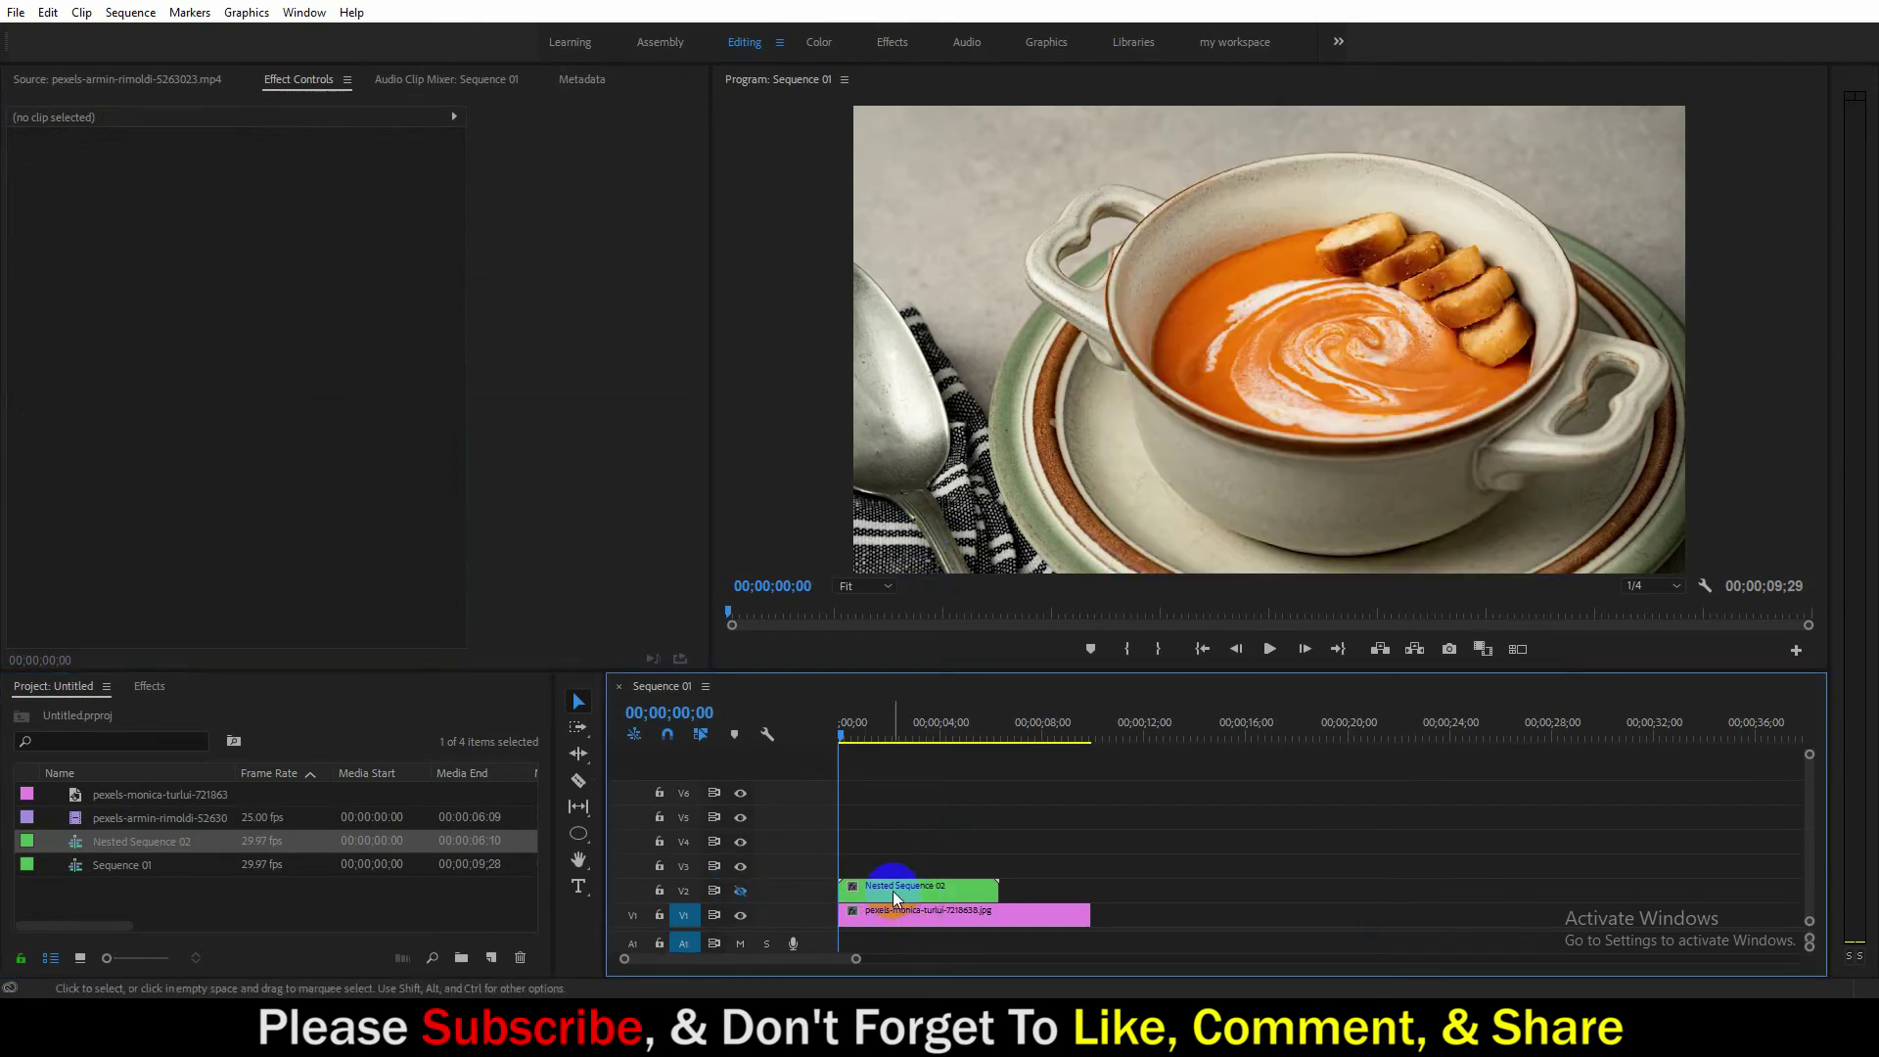
Draw an ellipse over the soup and resize it to fill the bowl's rim.
left_click(578, 832)
left_click(655, 869)
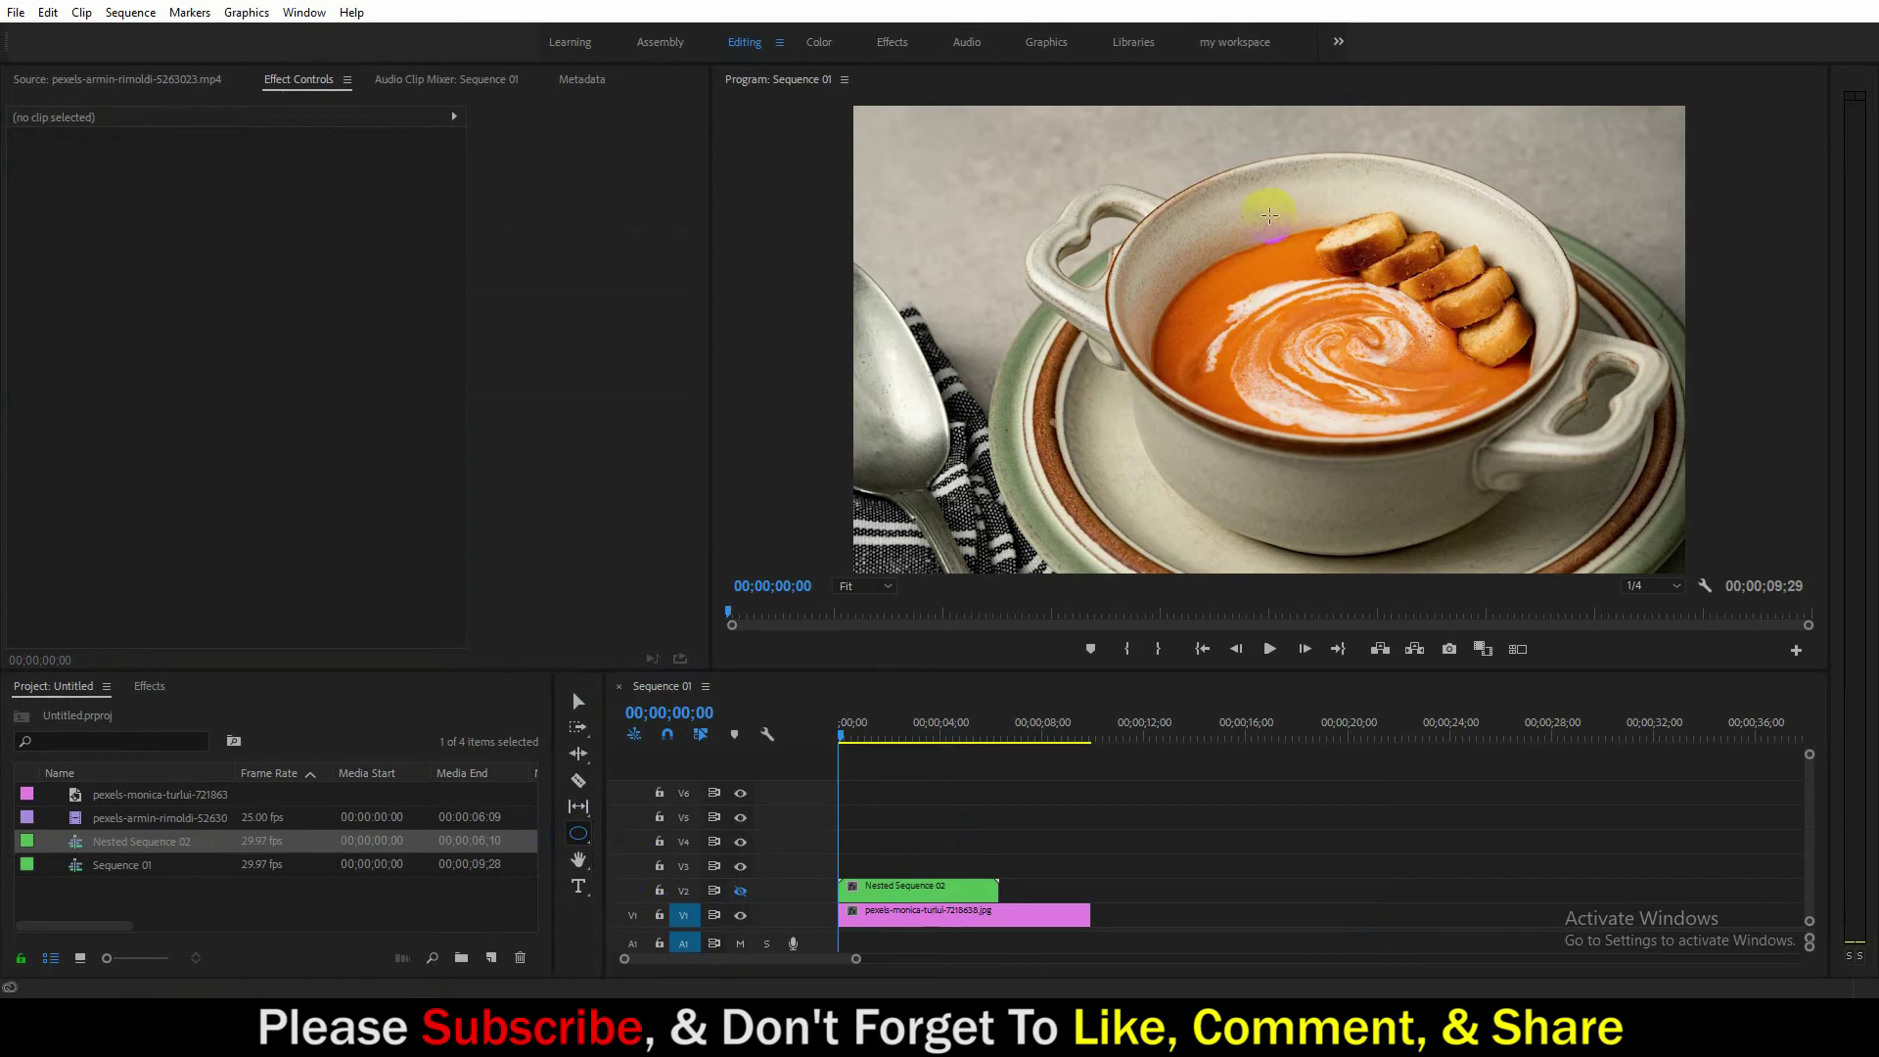
left_click_drag(1231, 173, 1606, 468)
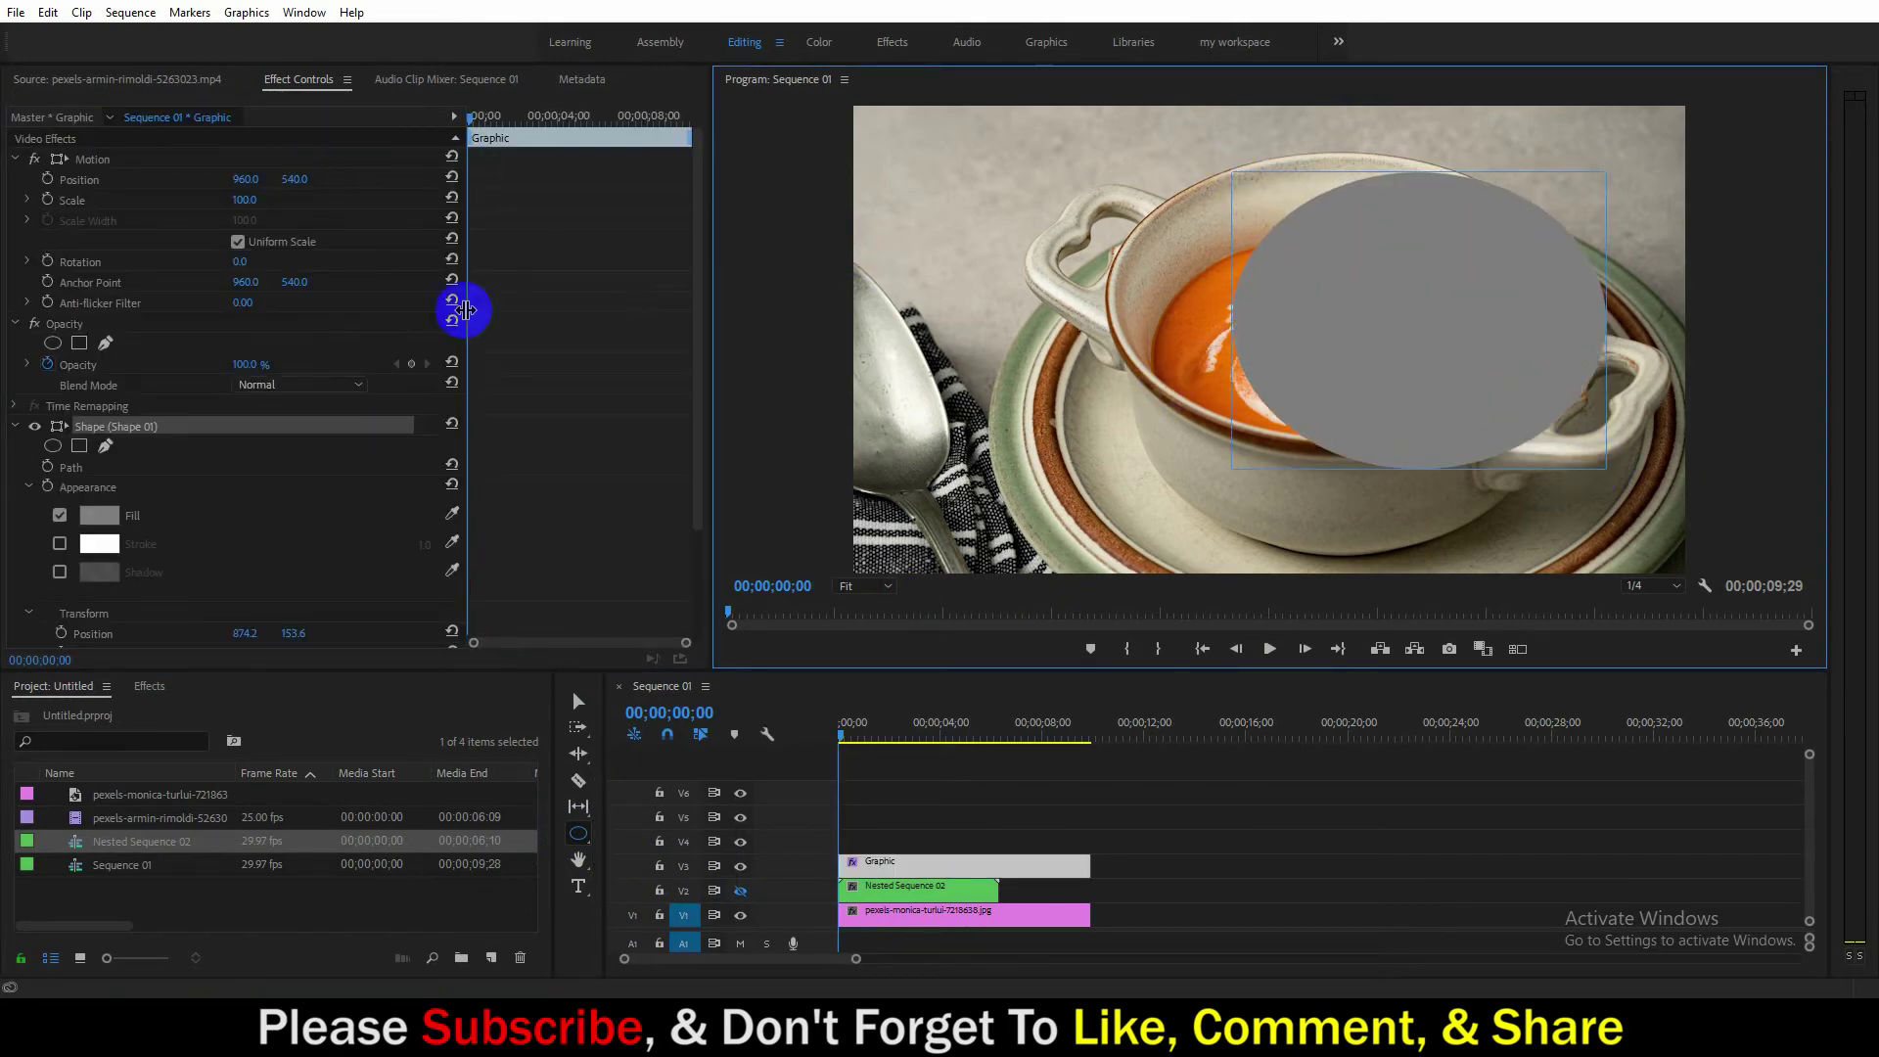
left_click(575, 701)
left_click_drag(1421, 380, 1339, 362)
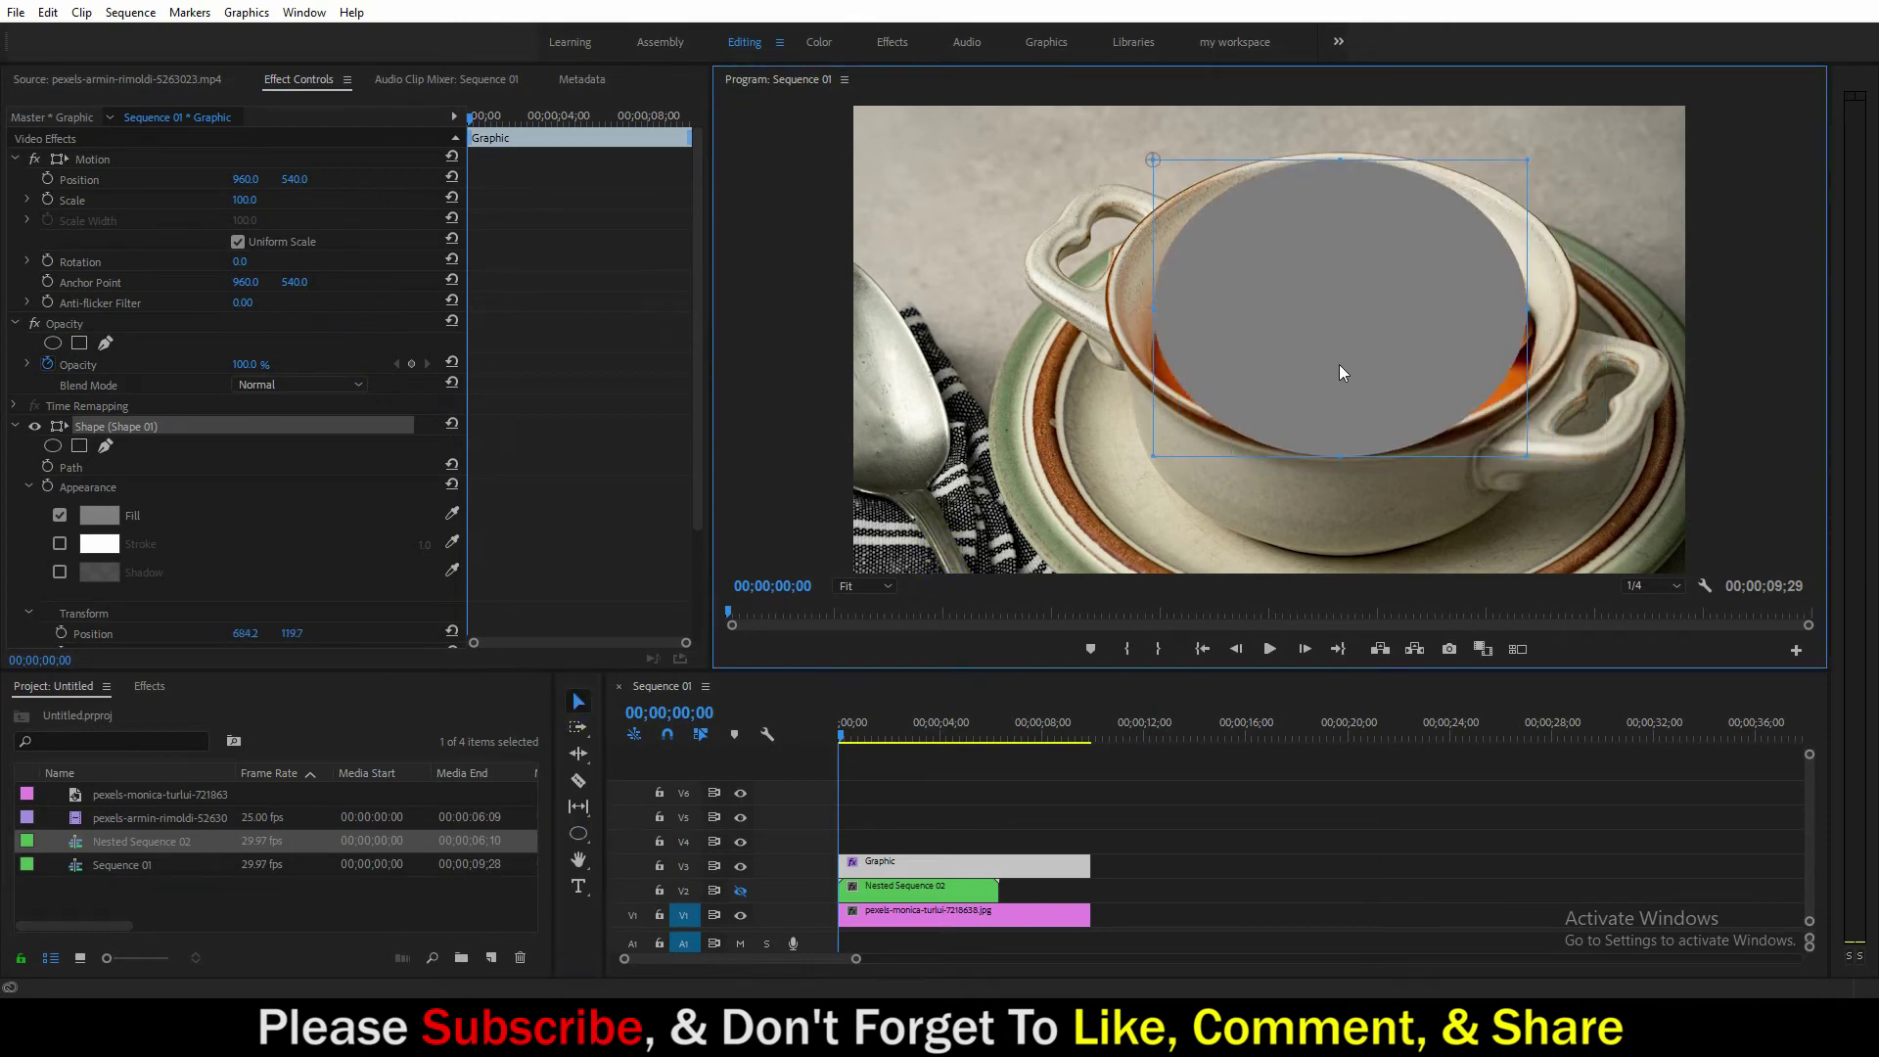
left_click_drag(1523, 305, 1571, 302)
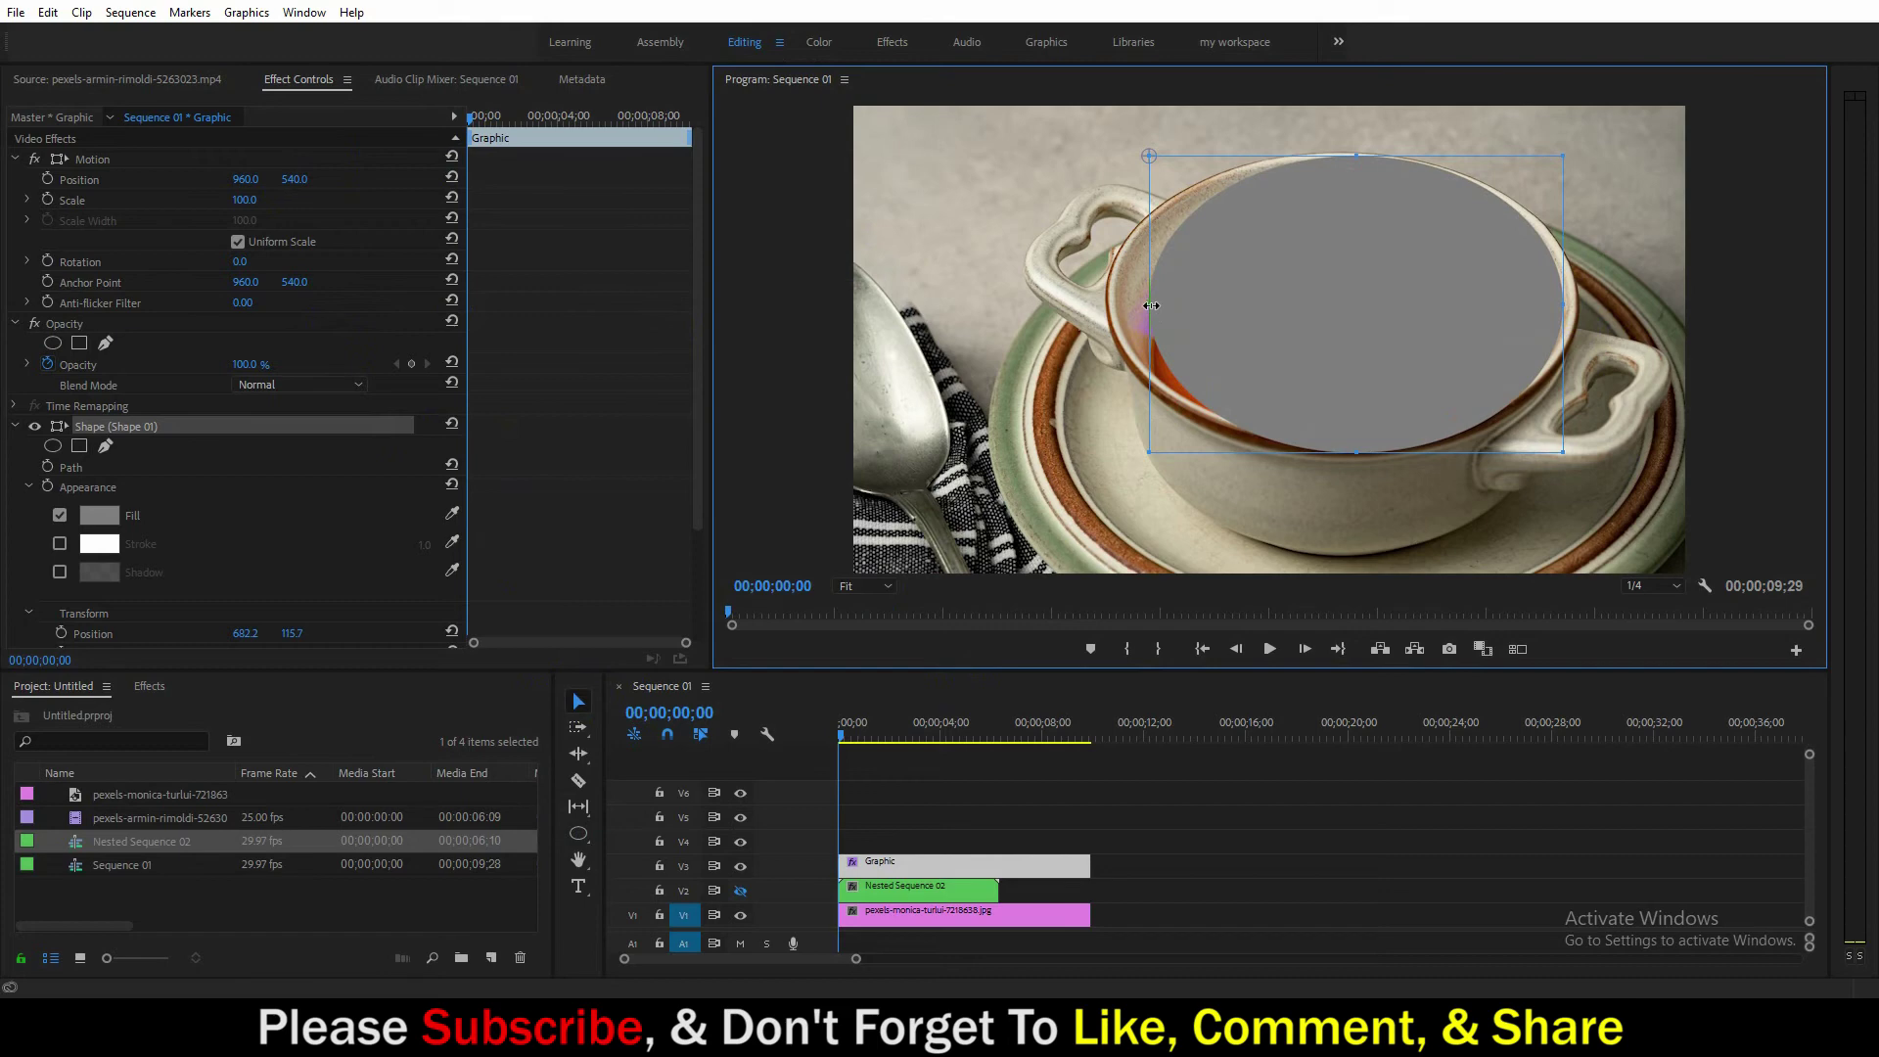
left_click_drag(1151, 305, 1115, 305)
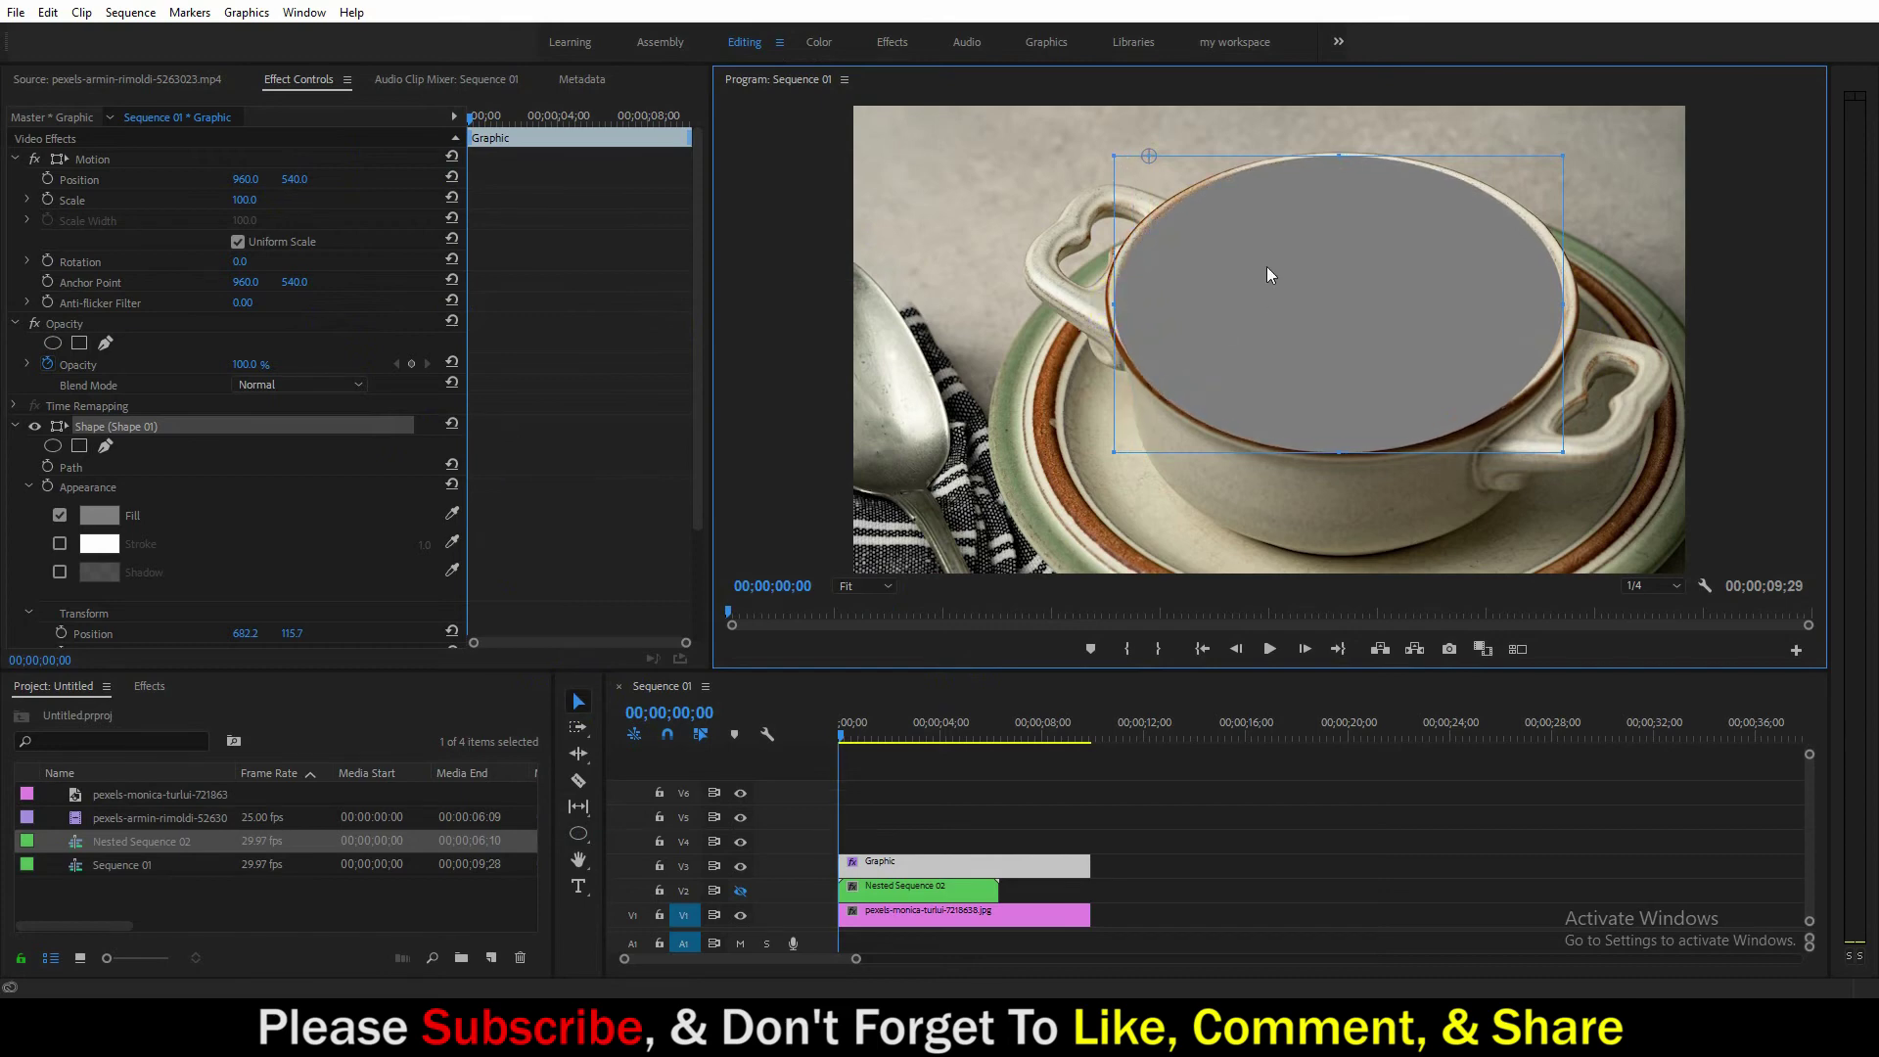
left_click_drag(1337, 450, 1366, 447)
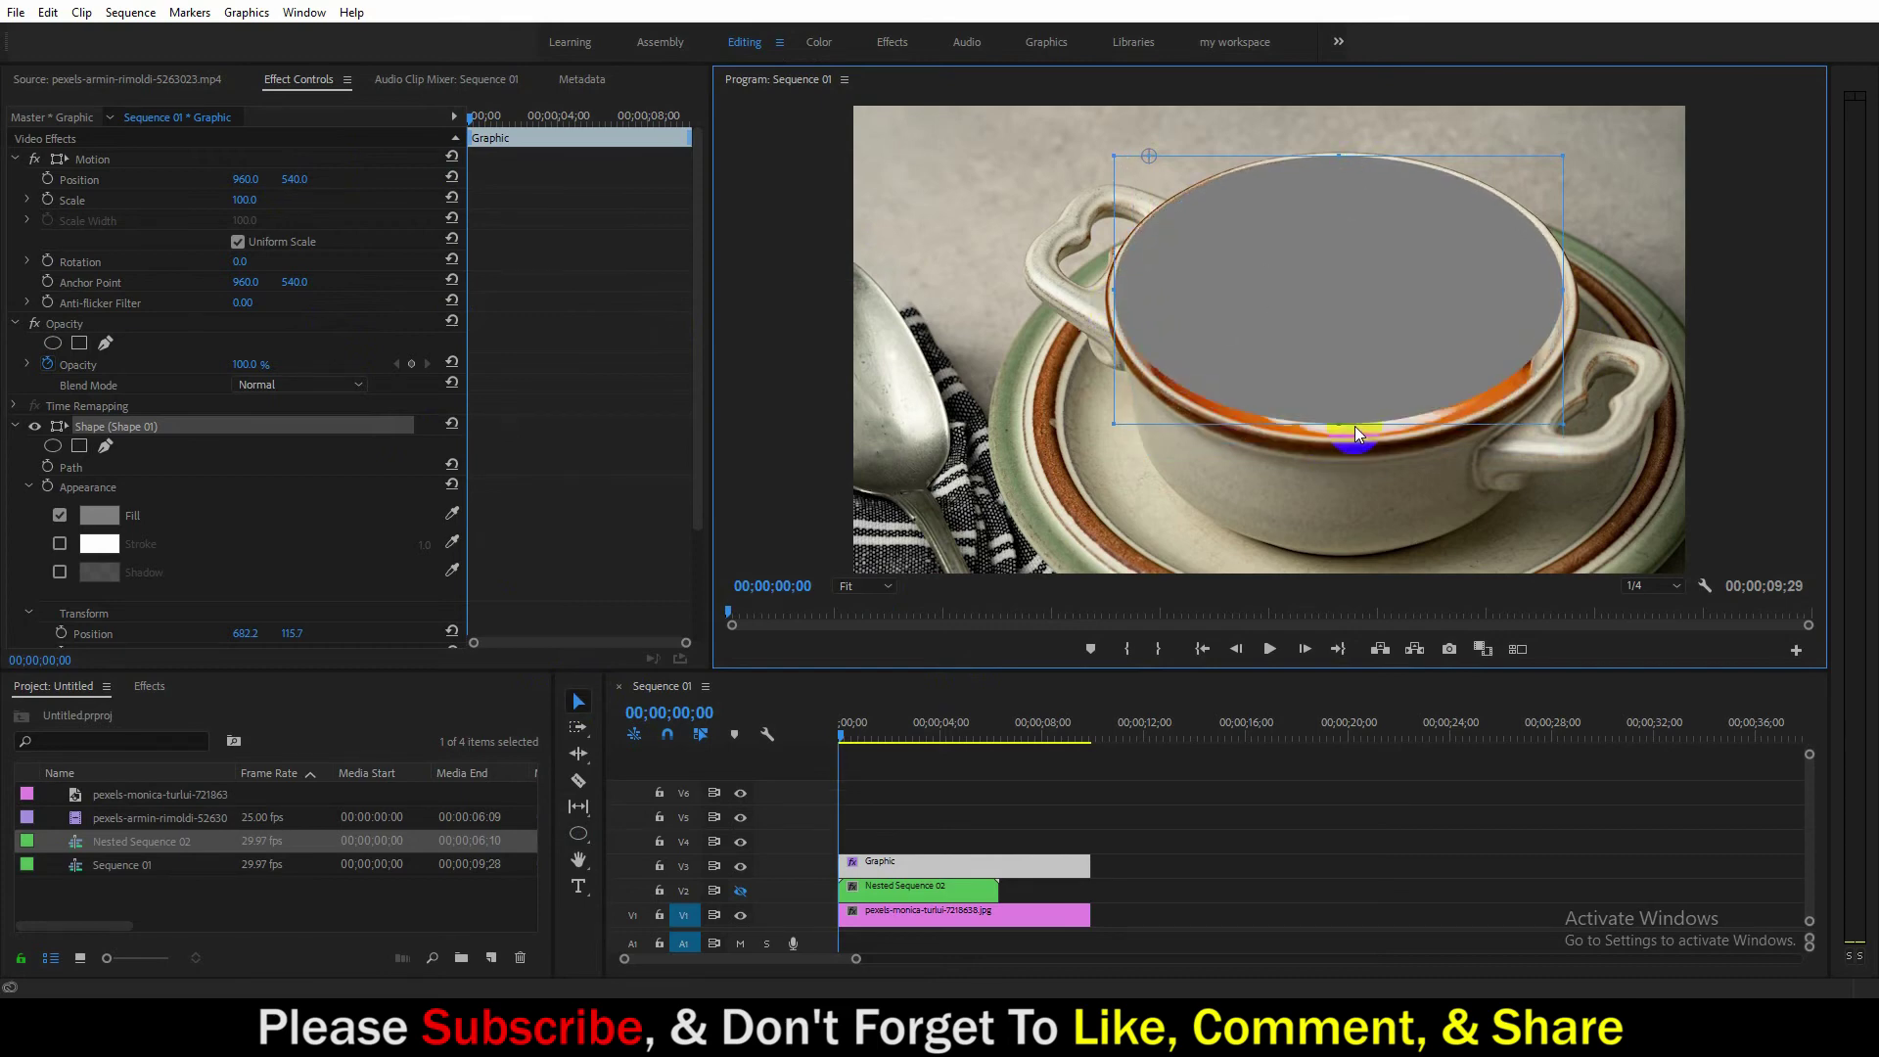
left_click_drag(1563, 298, 1571, 298)
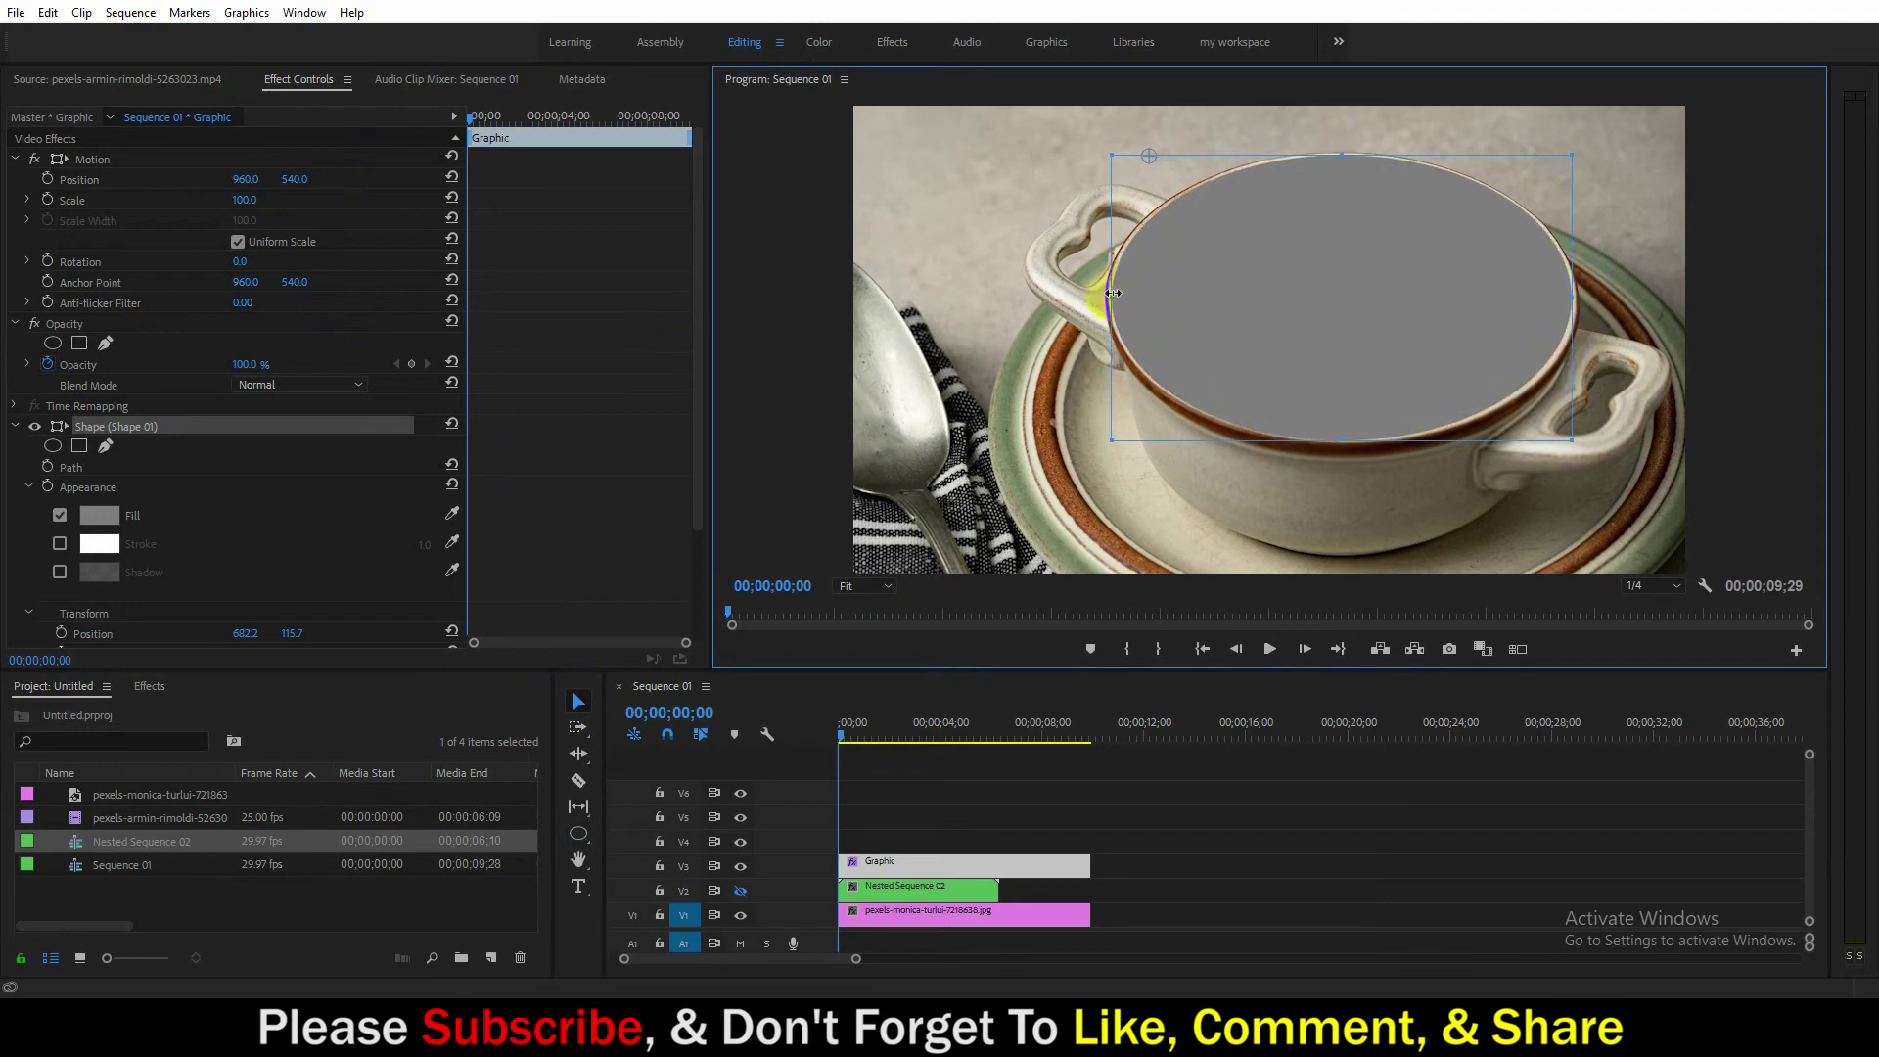
left_click(1155, 859)
left_click_drag(1182, 859, 1200, 865)
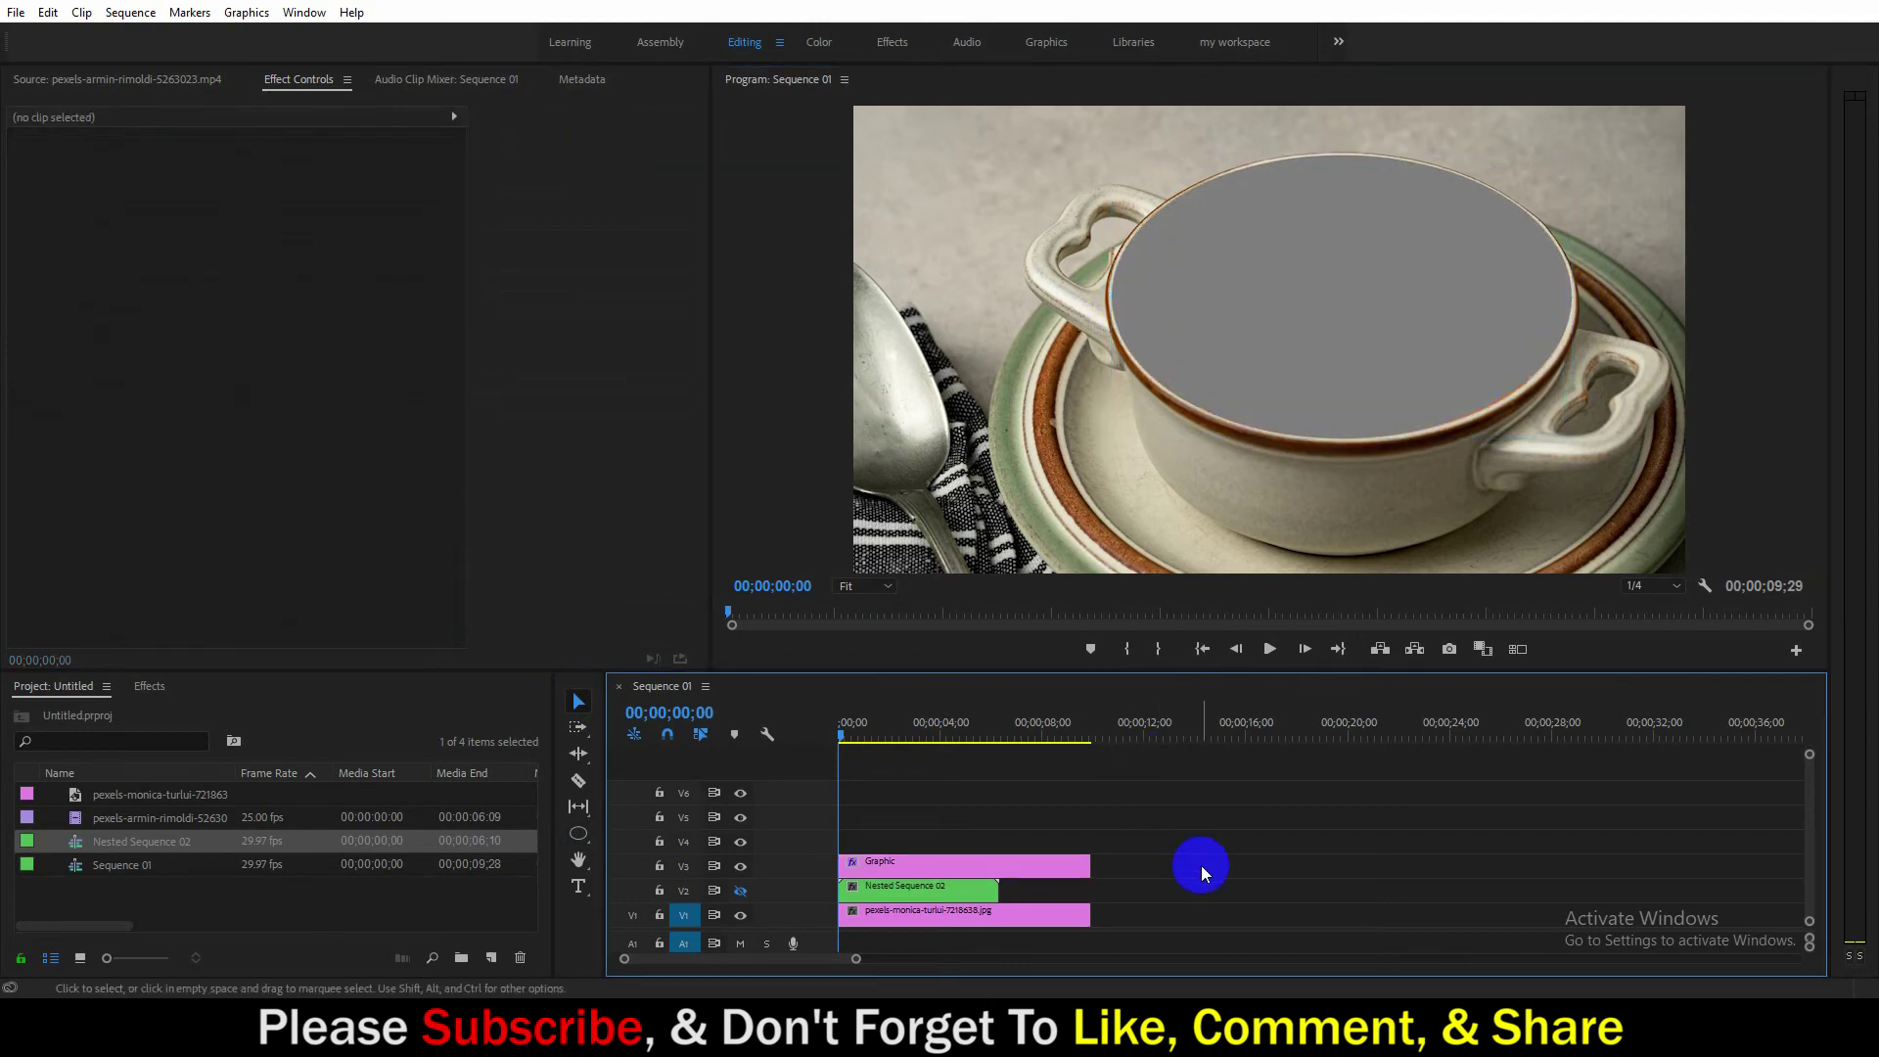
Set playback resolution to Full and nudge the ellipse's horizontal position slightly.
left_click(959, 867)
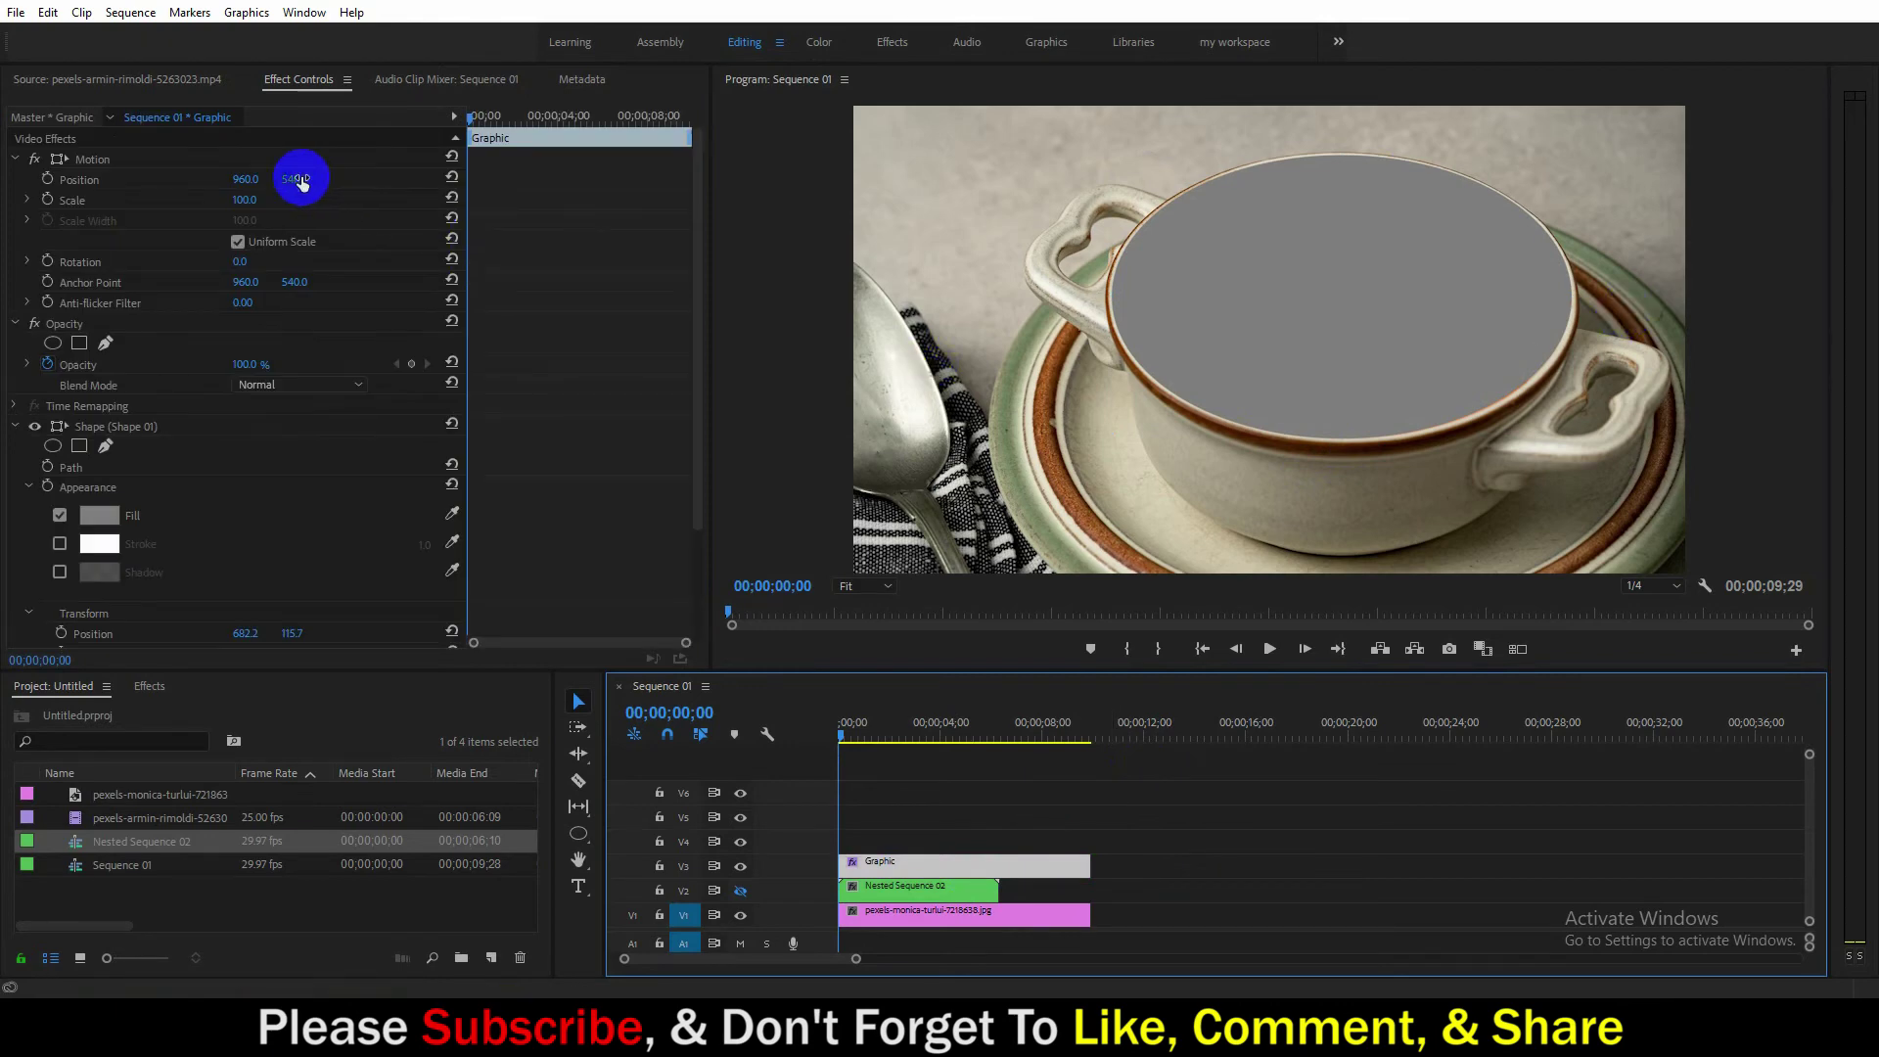
left_click(295, 179)
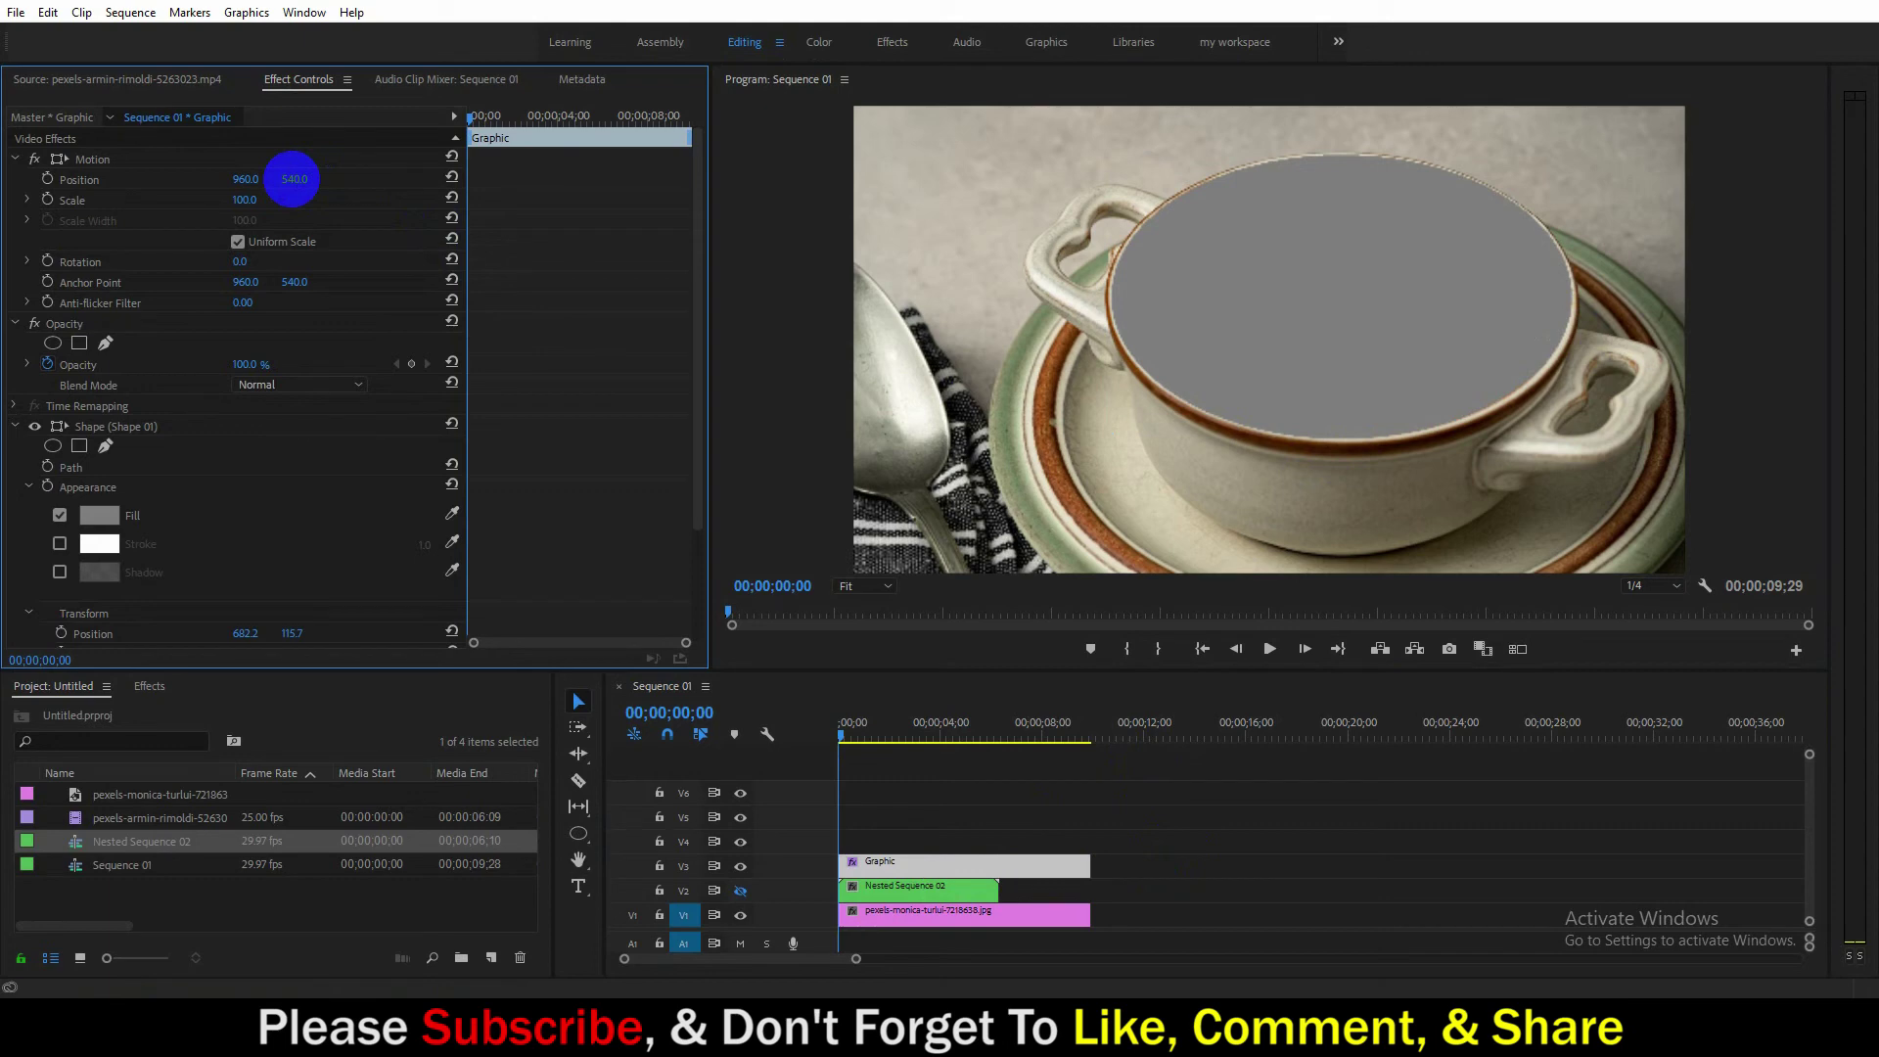
left_click(1677, 586)
left_click(1664, 622)
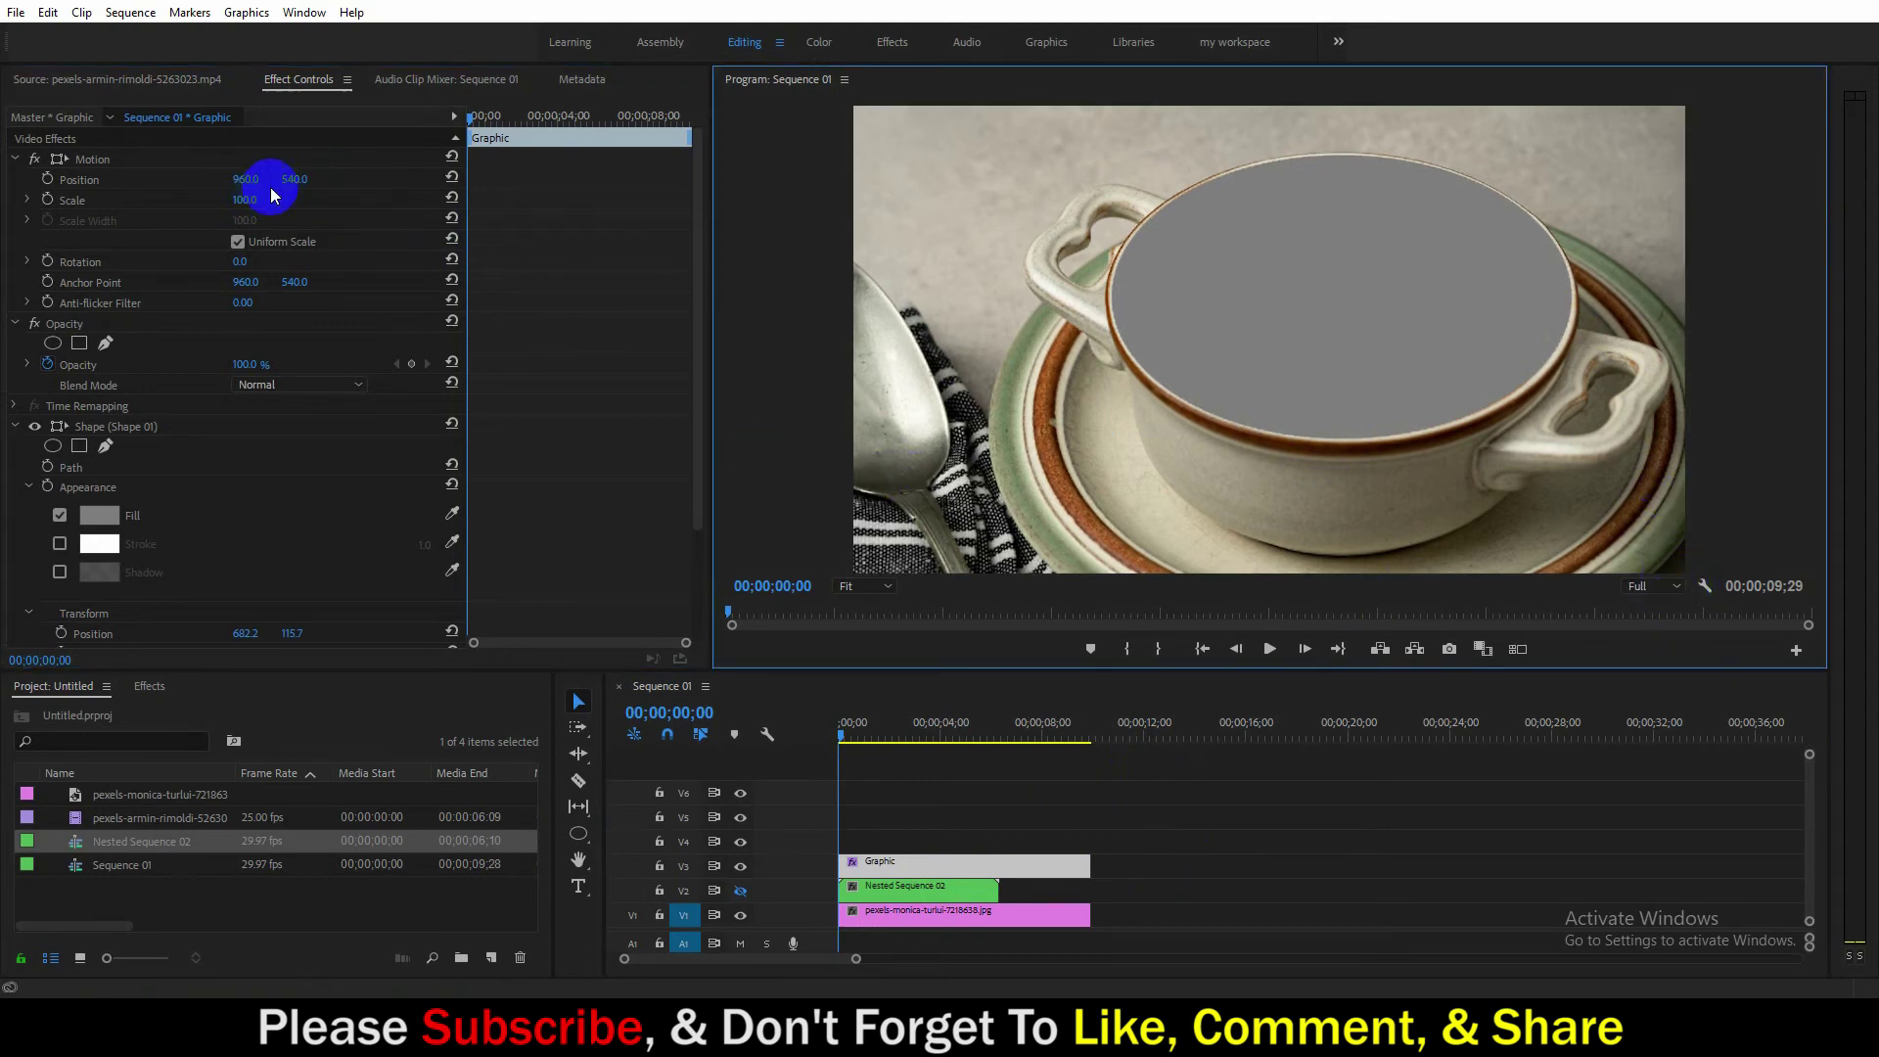
left_click_drag(248, 179, 260, 177)
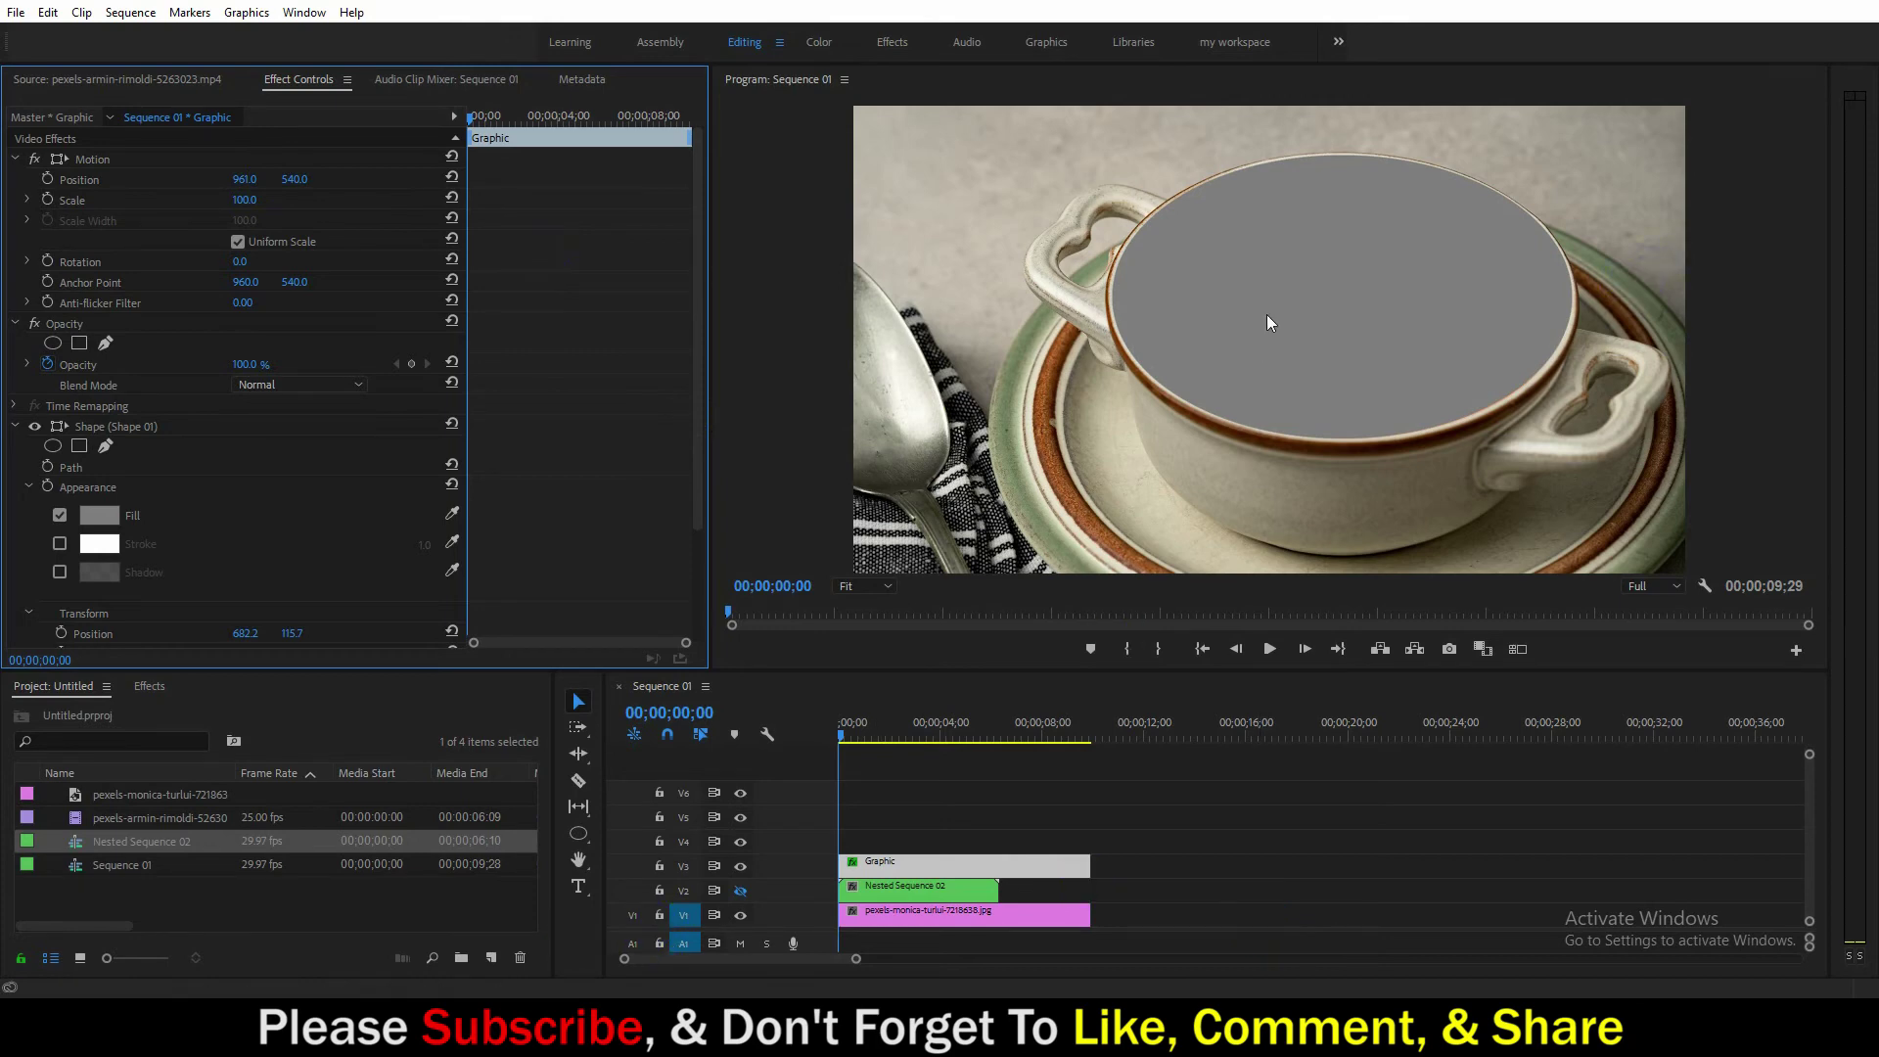
Change the ellipse's fill colour to white.
left_click(99, 514)
left_click(733, 666)
left_click(1156, 393)
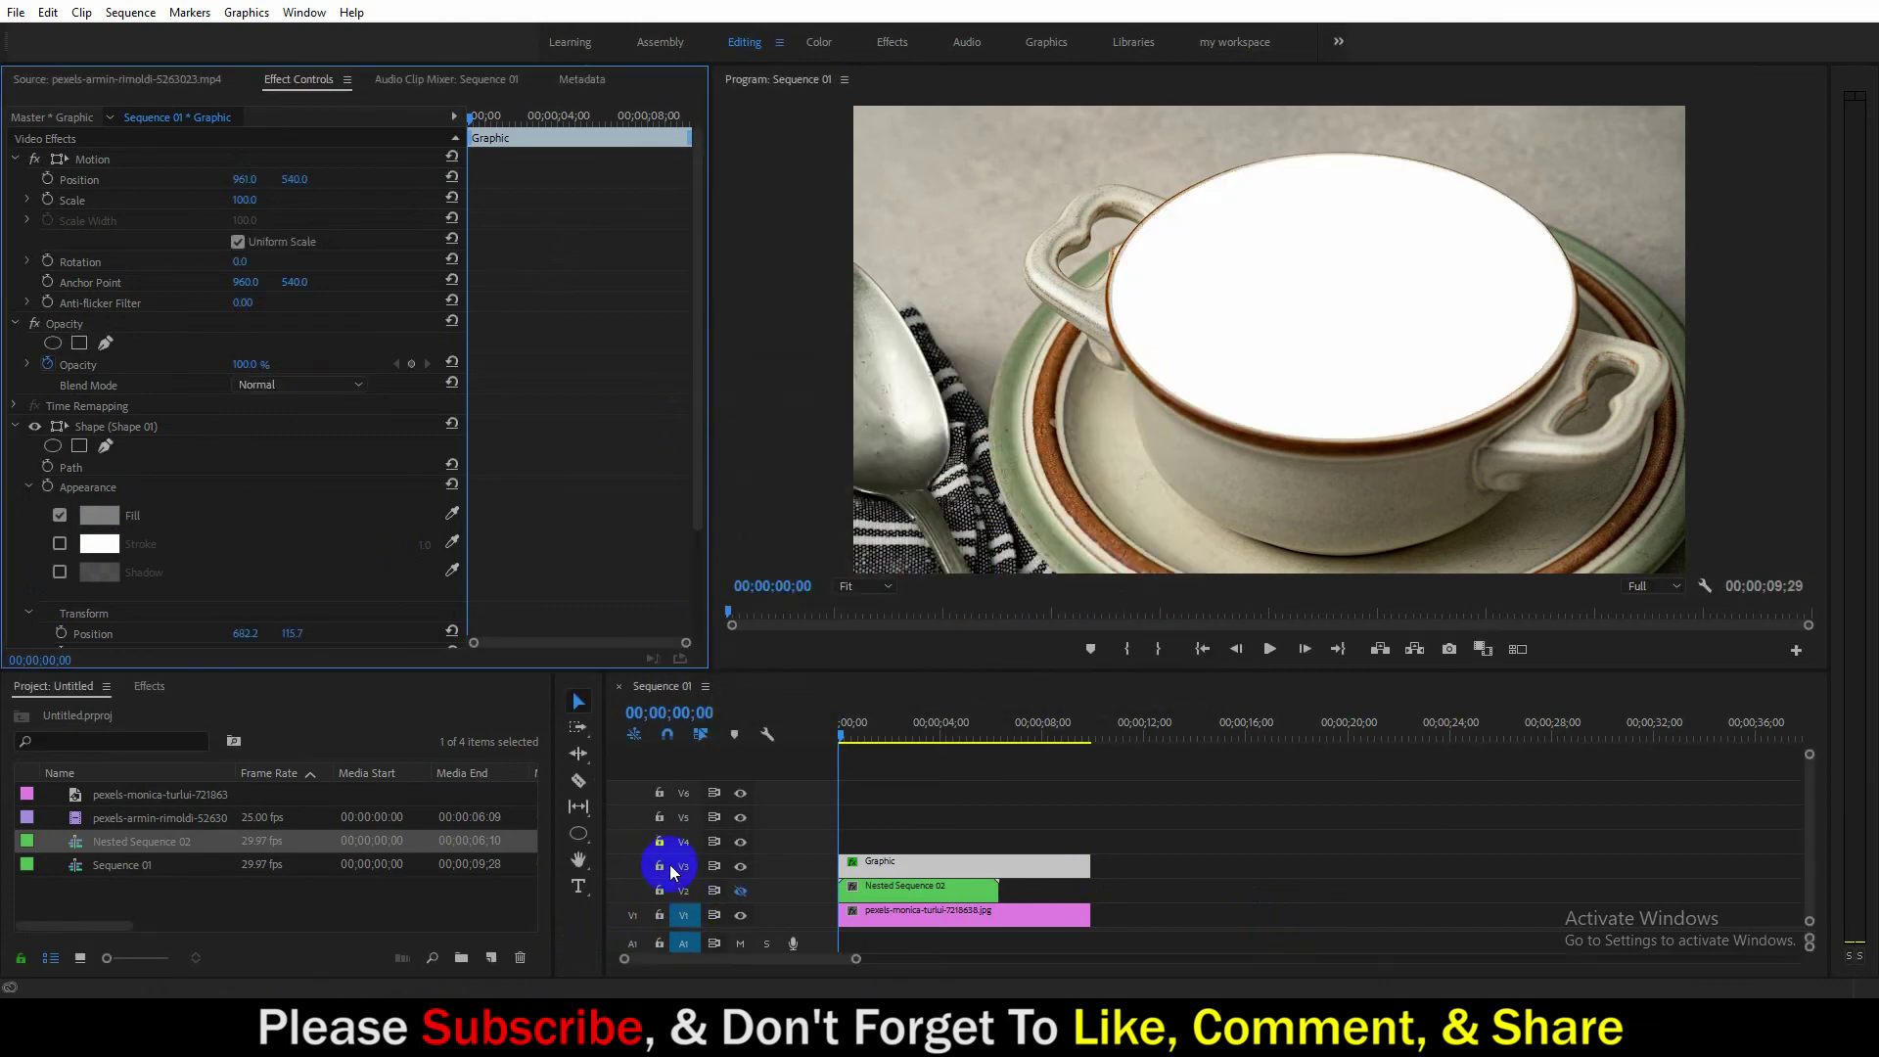
Razor-cut the ellipse and soup clips where the nested pool clip ends.
left_click(579, 780)
left_click(1011, 869, "shift")
left_click(579, 701)
Delete the leftover clip pieces and turn the V2 pool footage track back on.
left_click_drag(1007, 826, 1082, 948)
key("Delete")
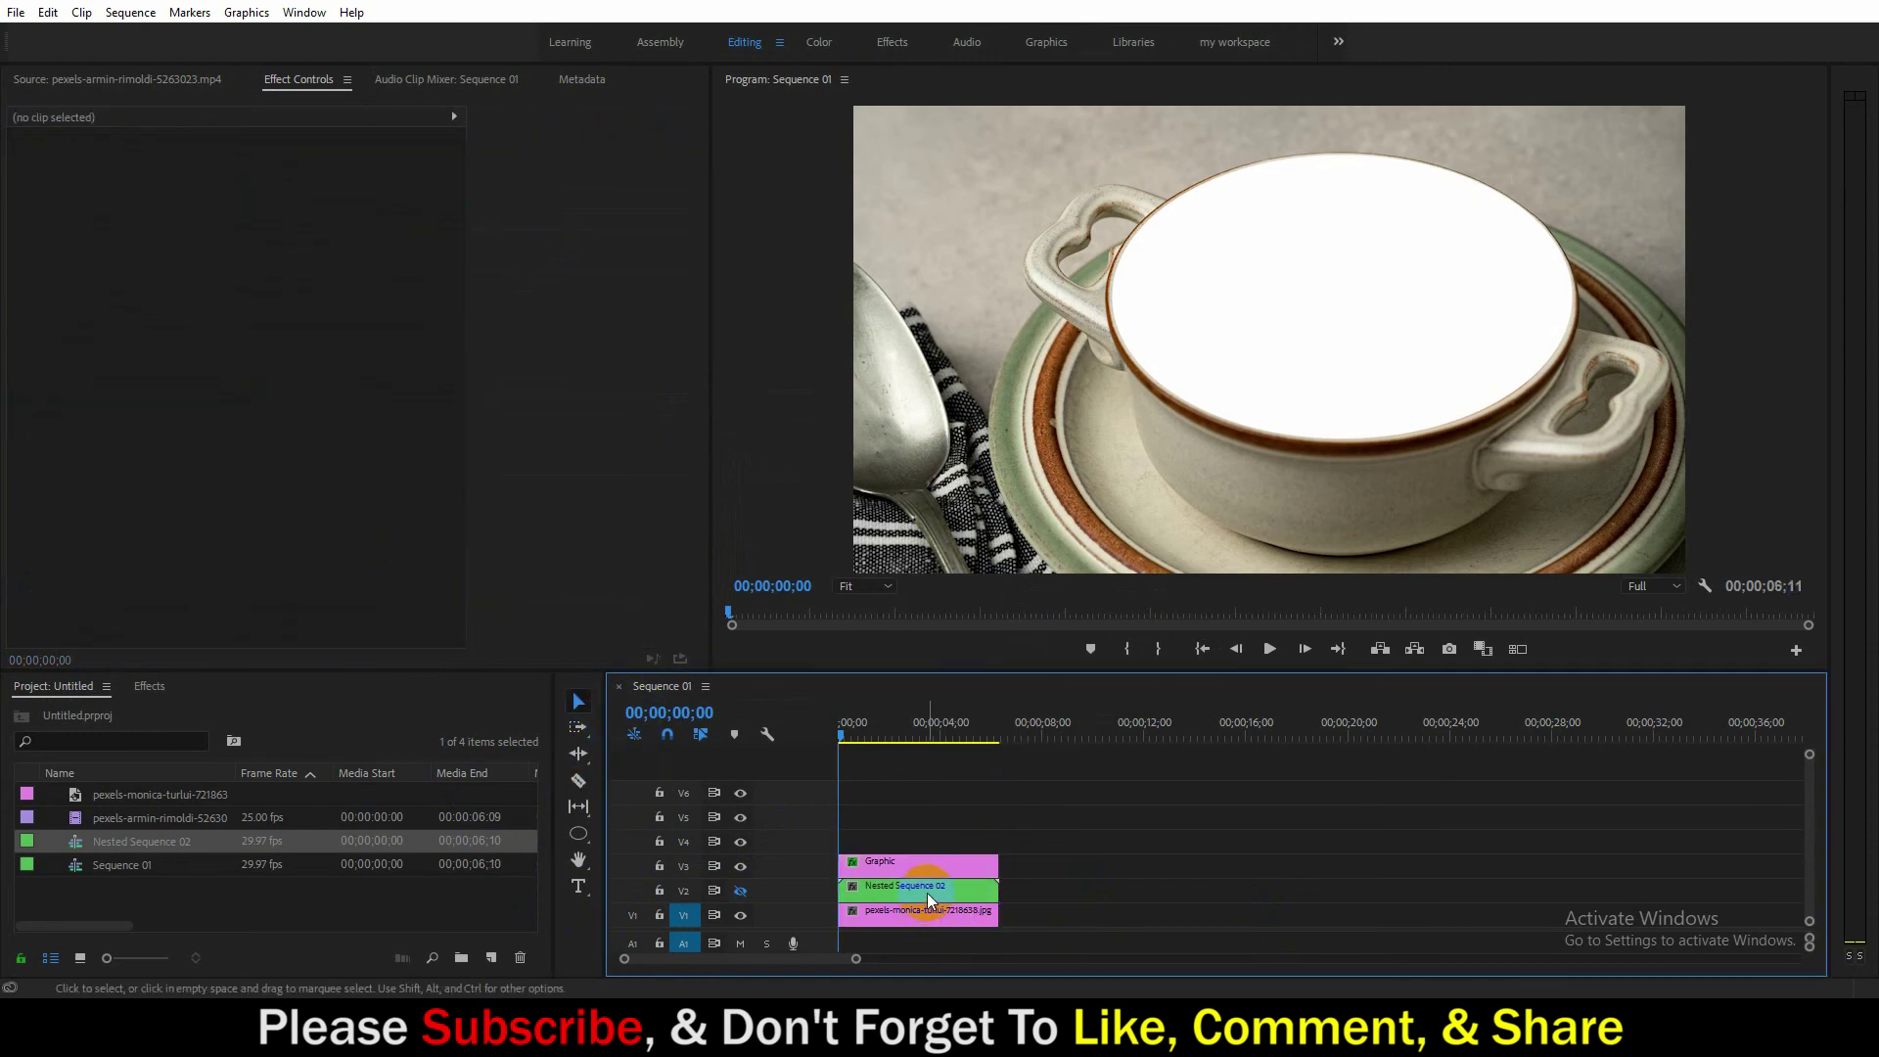
left_click(925, 892)
left_click(740, 890)
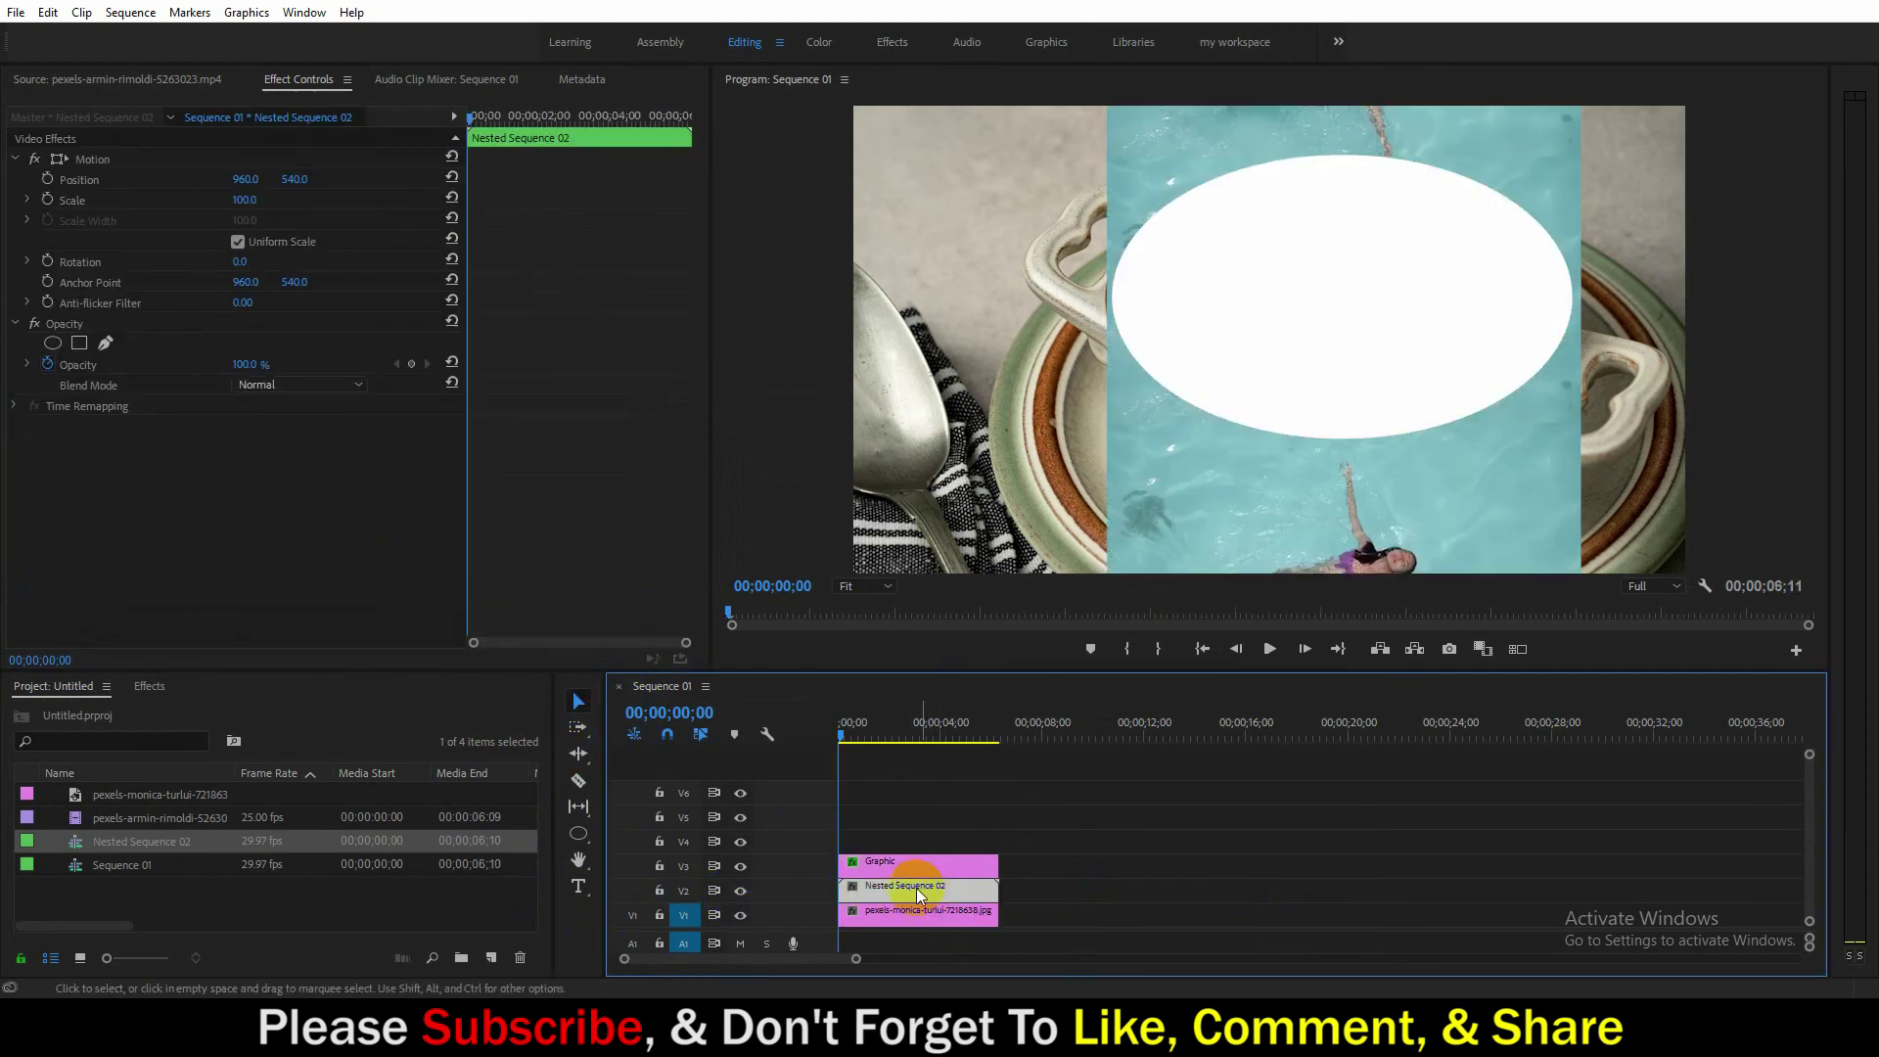
Apply the Track Matte Key effect, found by searching 'track', to Nested Sequence 02.
left_click(150, 688)
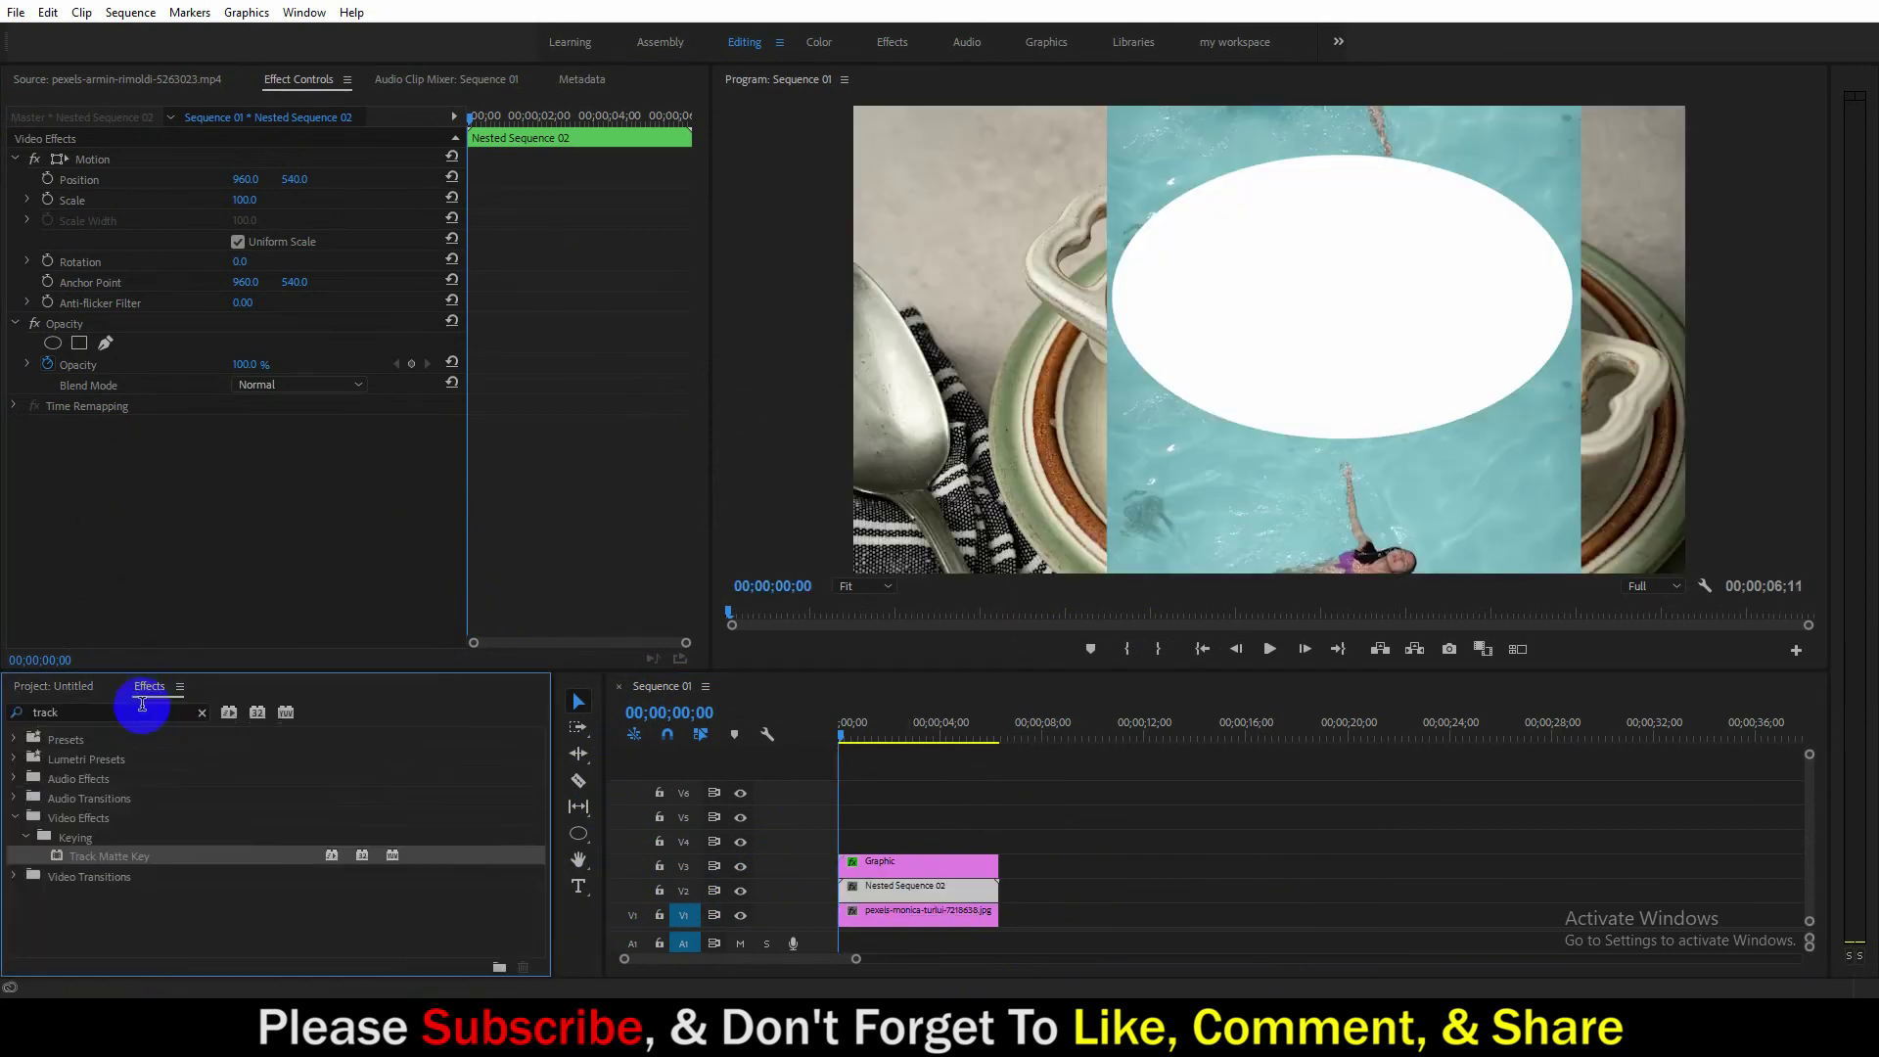
left_click(76, 712)
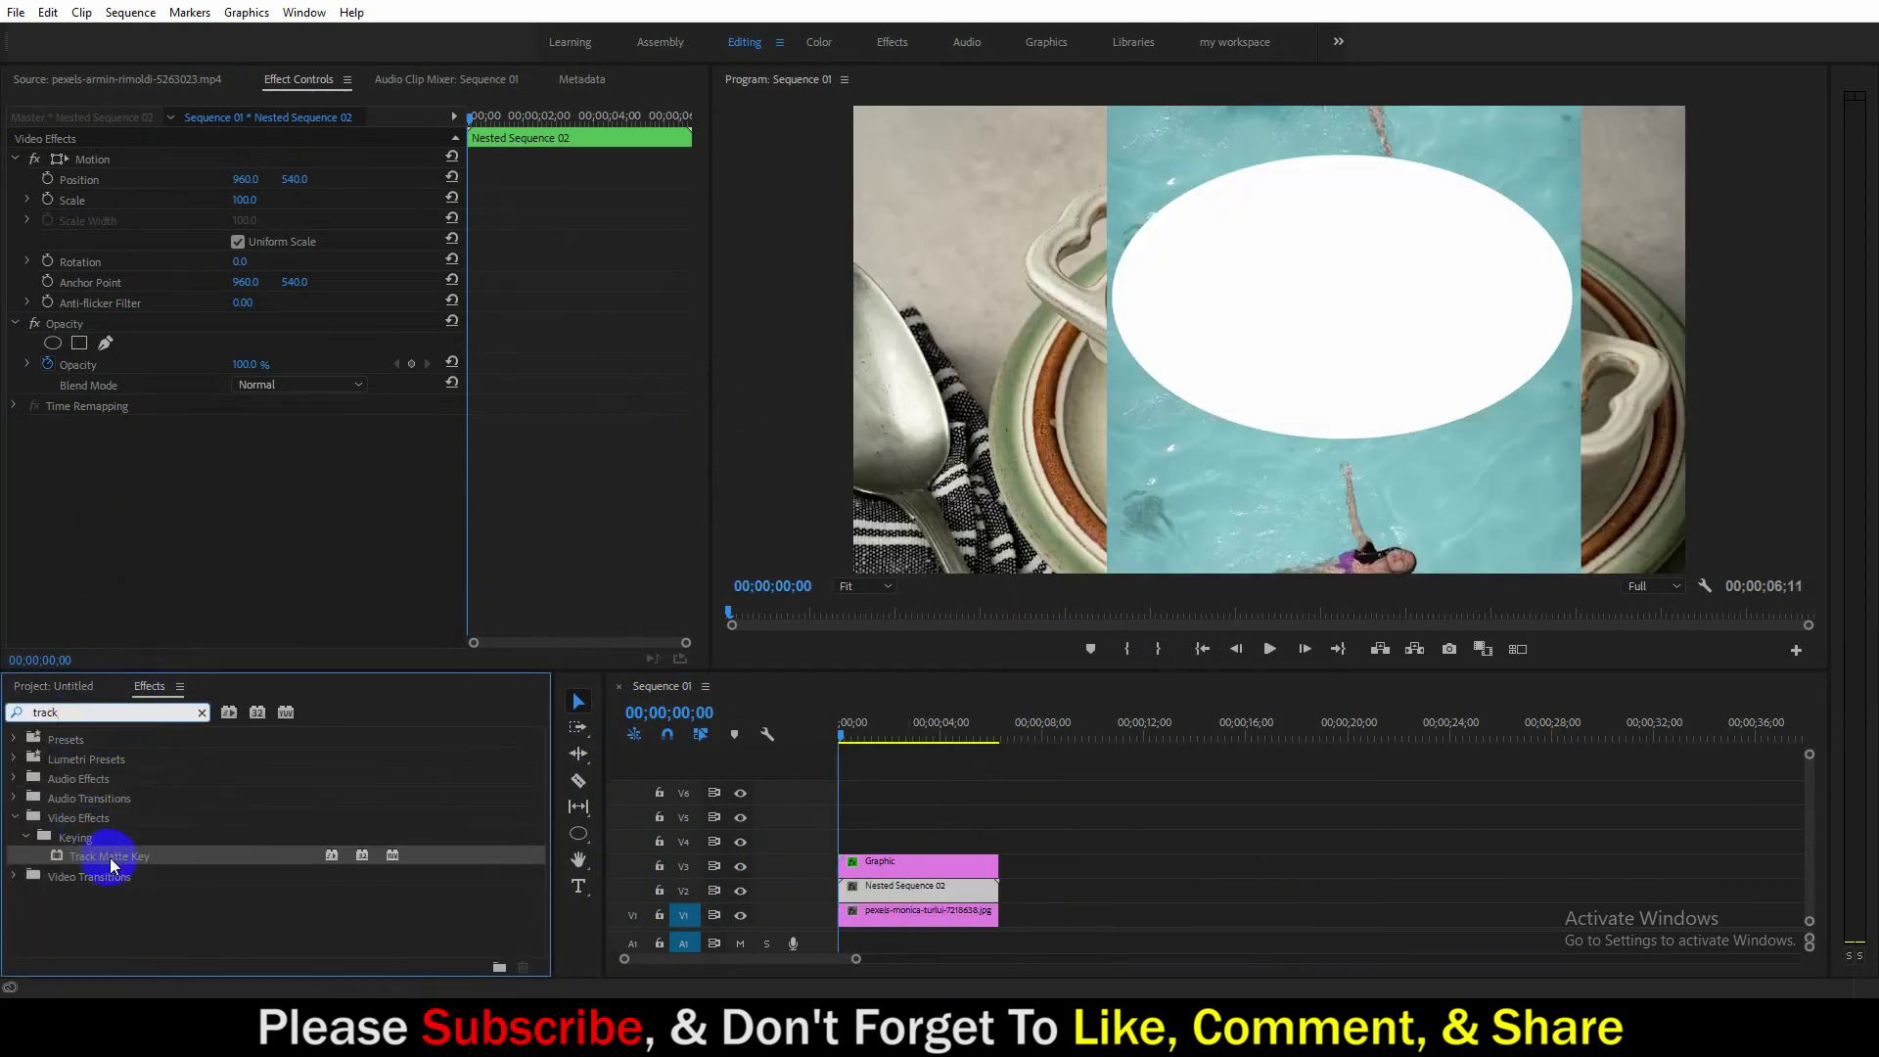
left_click_drag(107, 857, 866, 886)
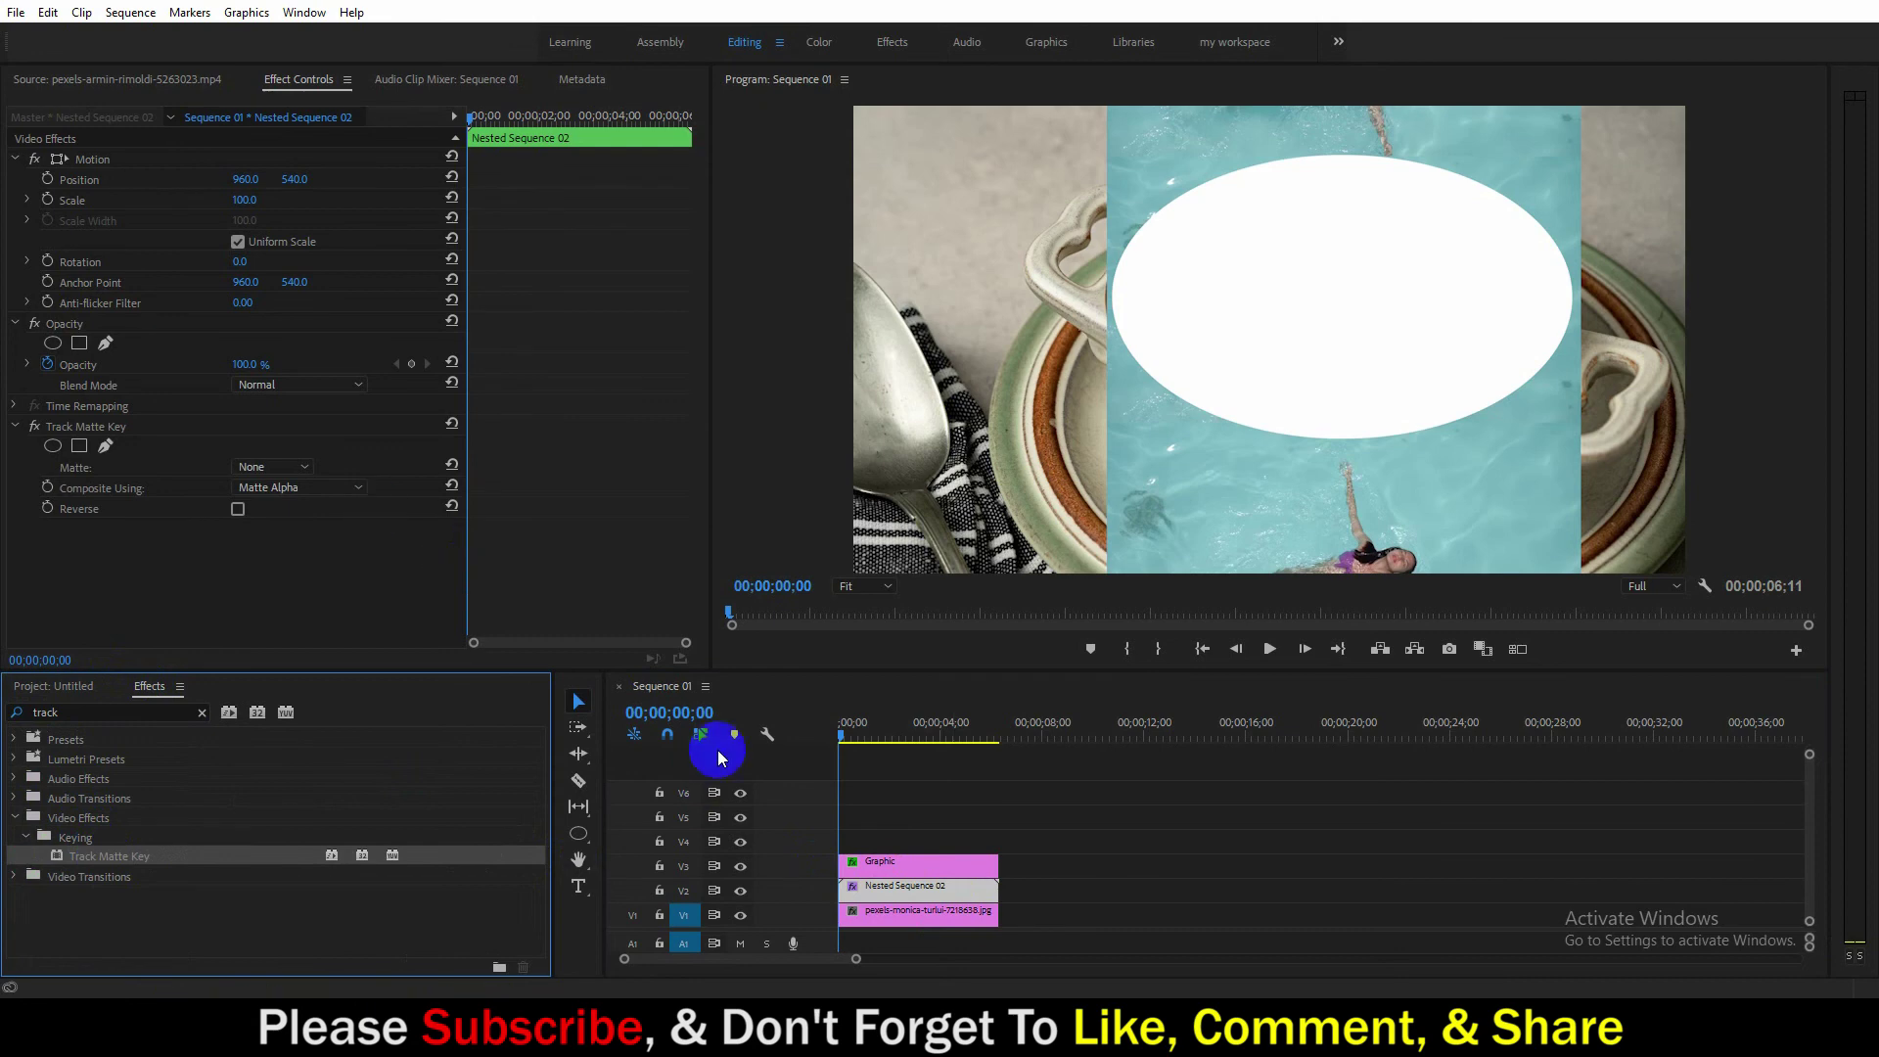
Set the Track Matte Key matte to Video 3 and play back the sequence.
left_click(297, 467)
left_click(274, 577)
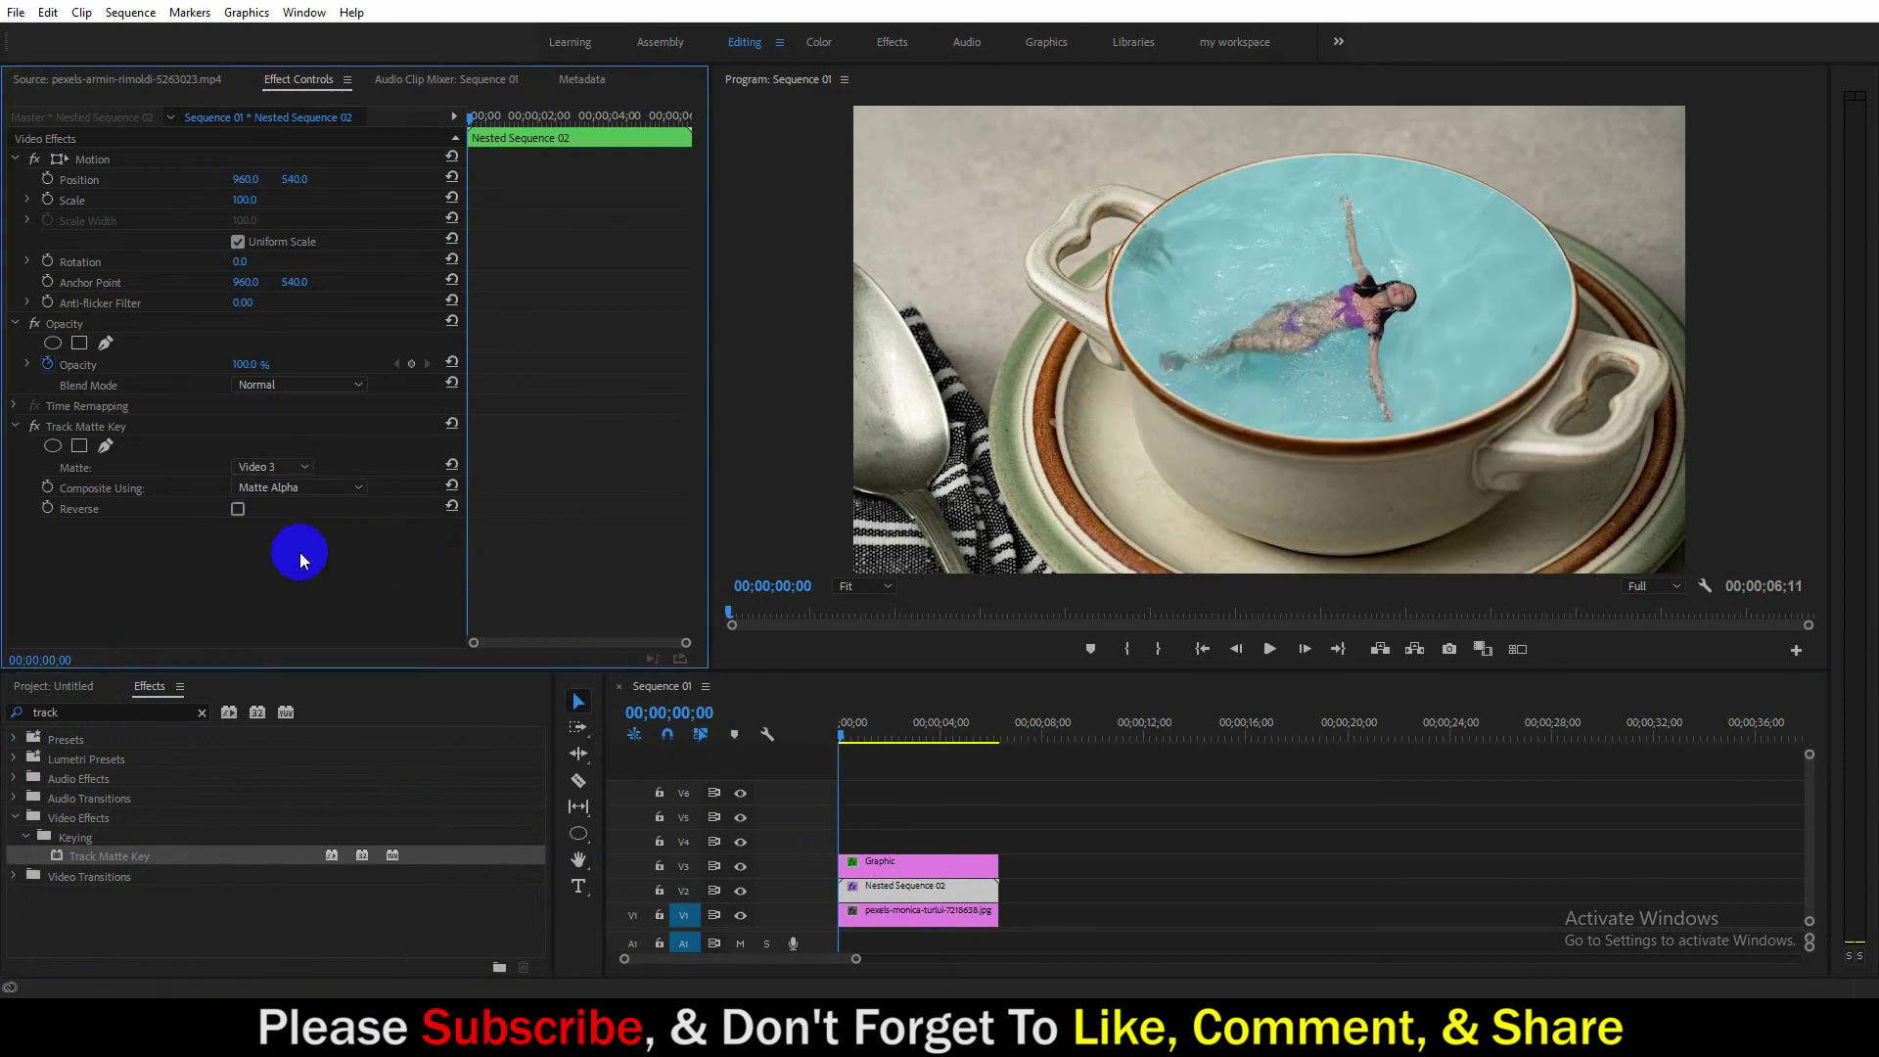
key("space")
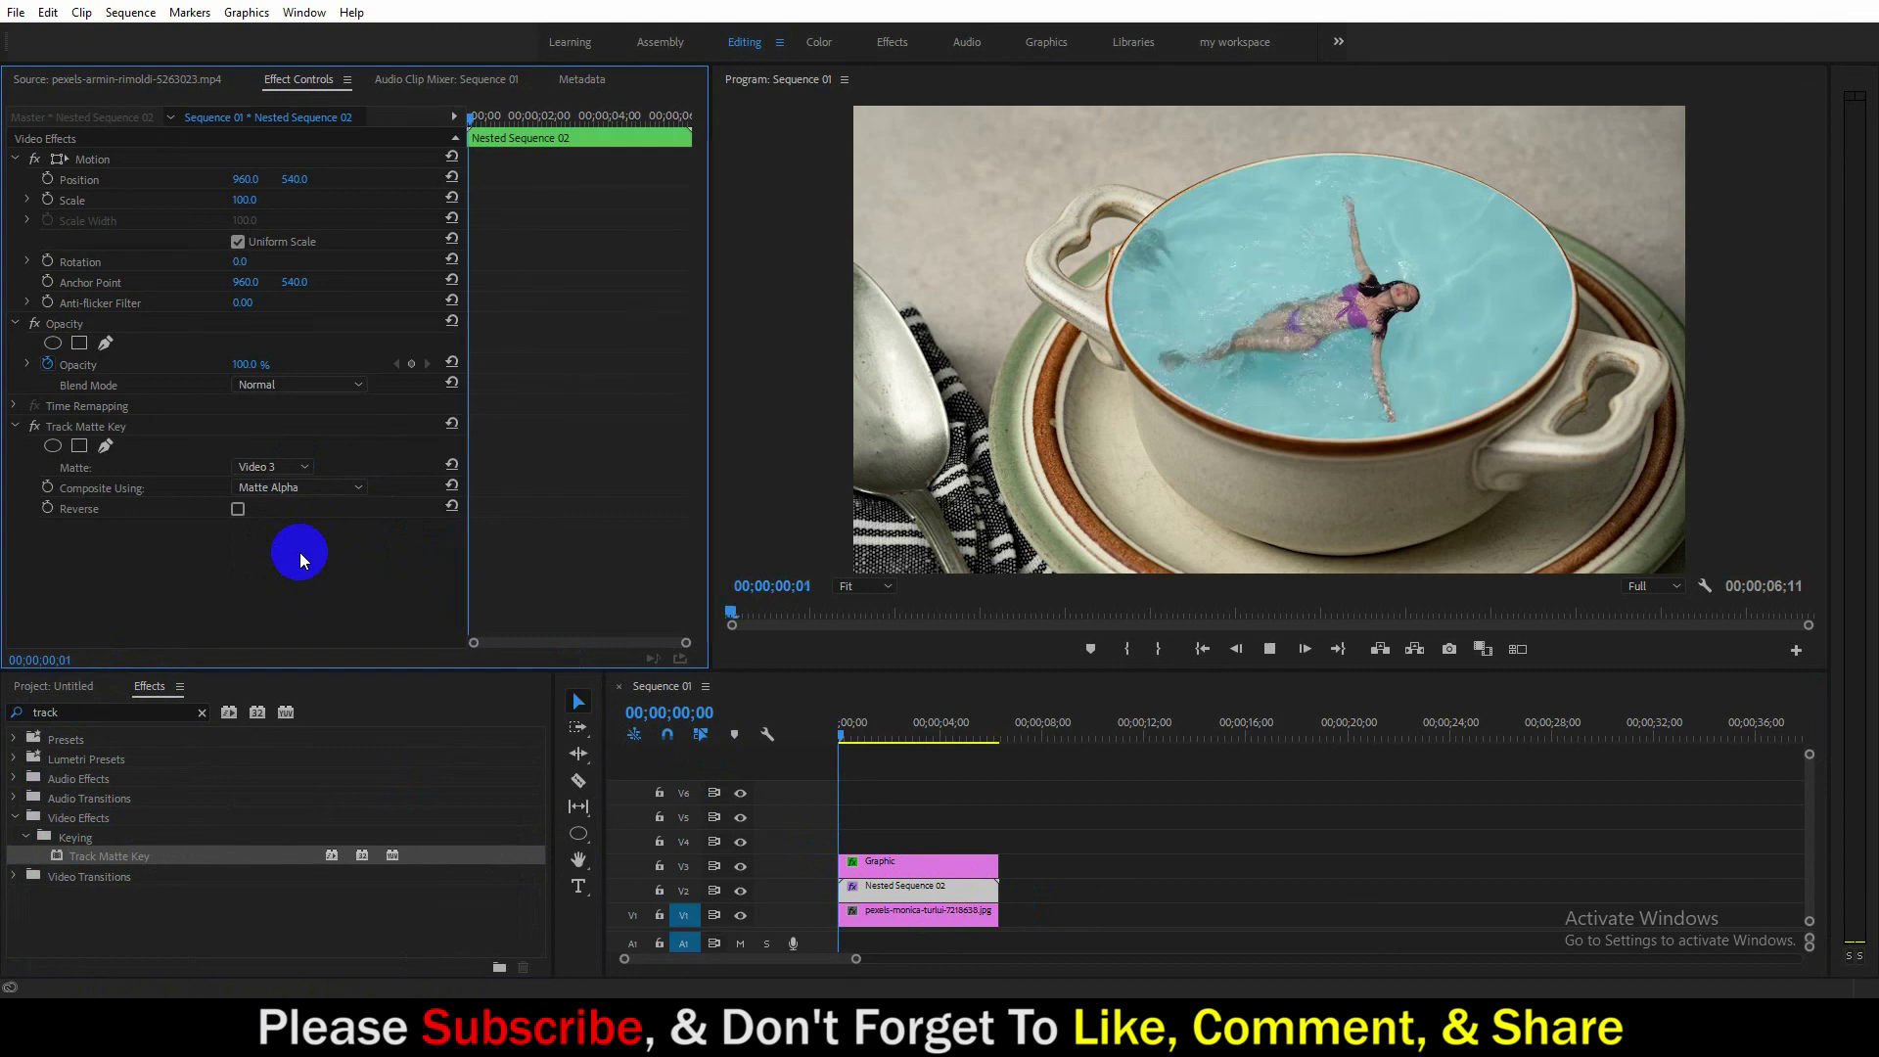